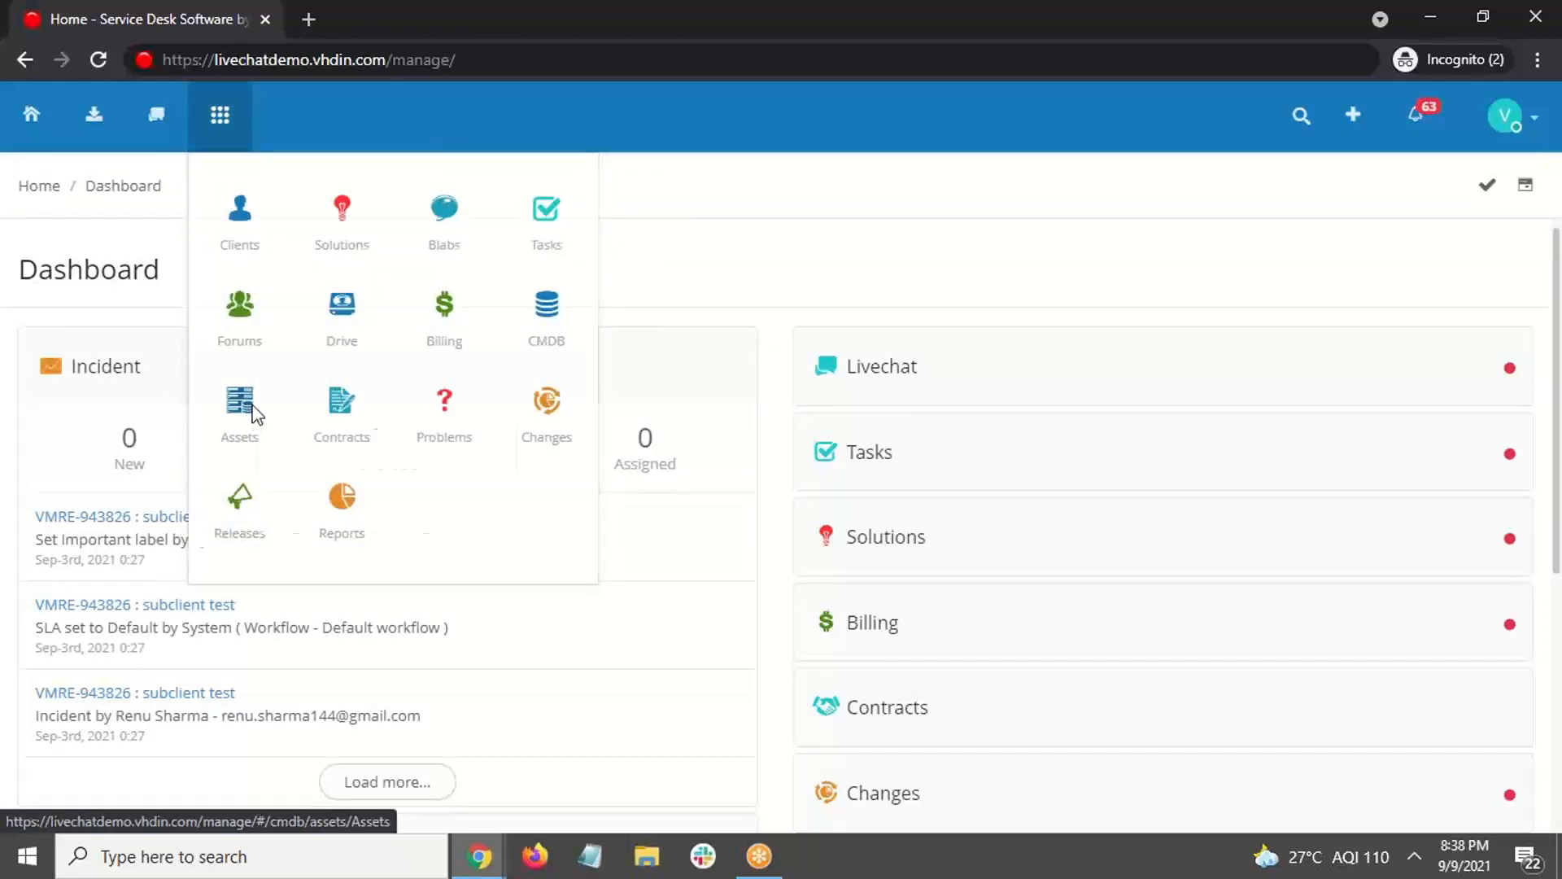
Step: Go to Assets and choose Add CI from the asset actions menu
{"action": "left_click", "coordinate": [254, 415]}
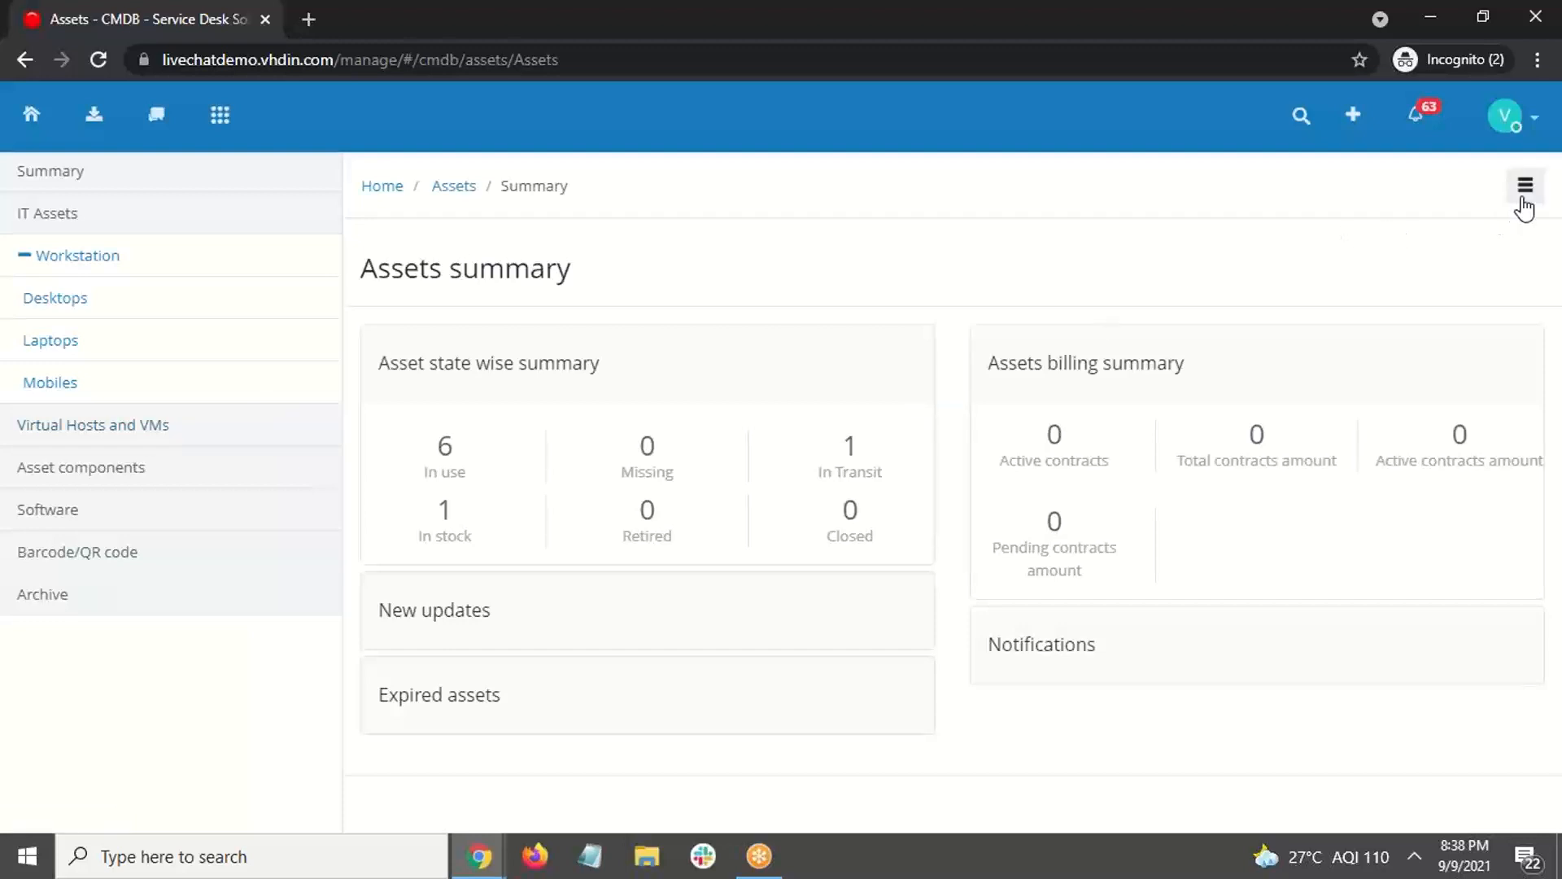
{"action": "left_click", "coordinate": [1523, 199]}
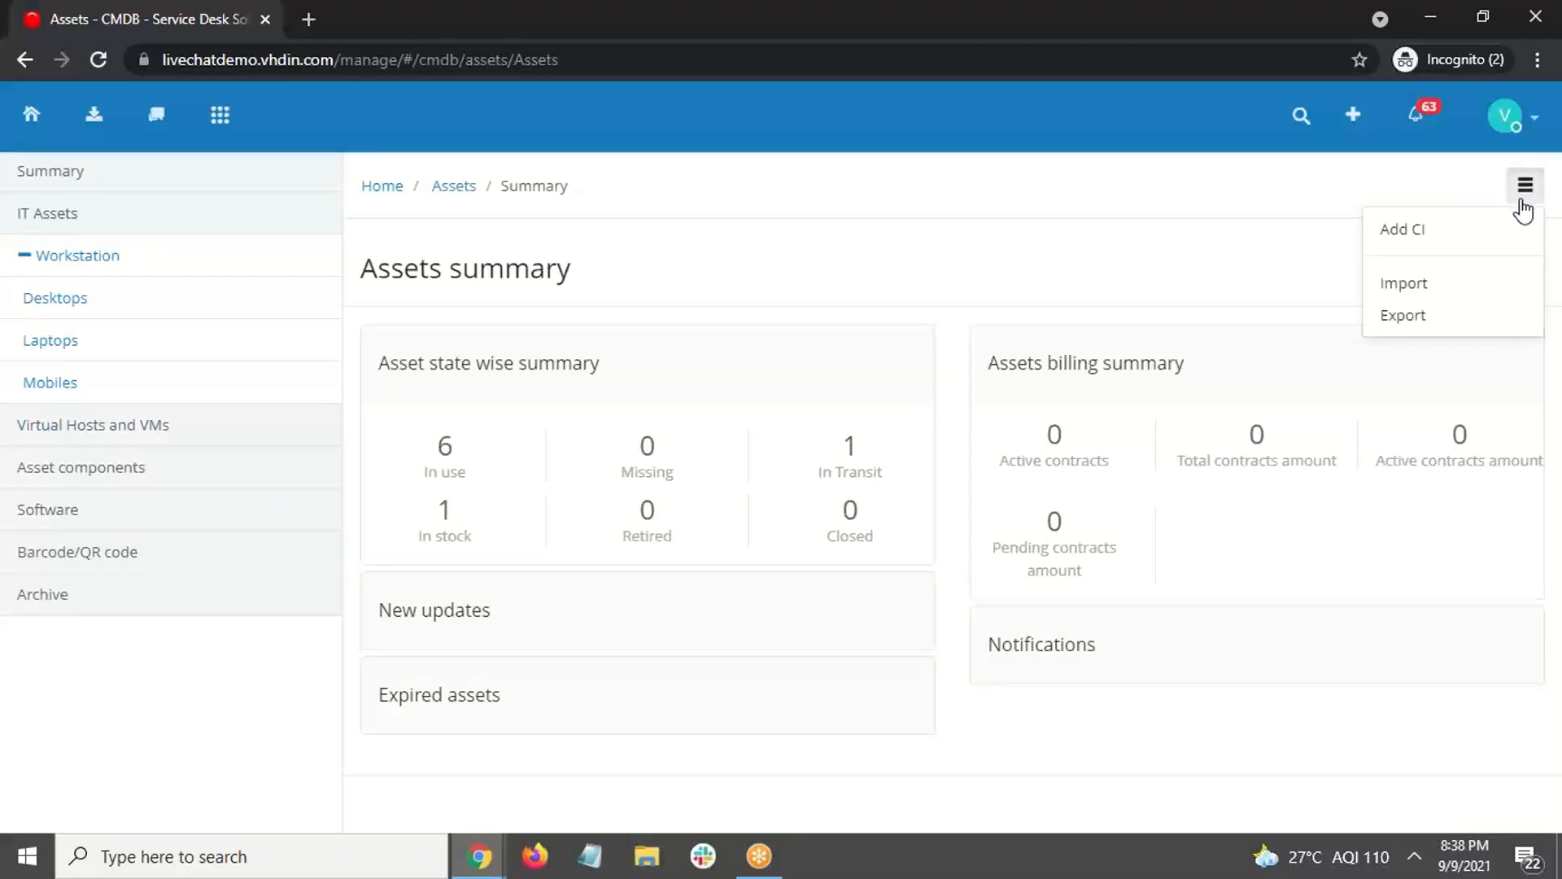
{"action": "left_click", "coordinate": [1440, 236]}
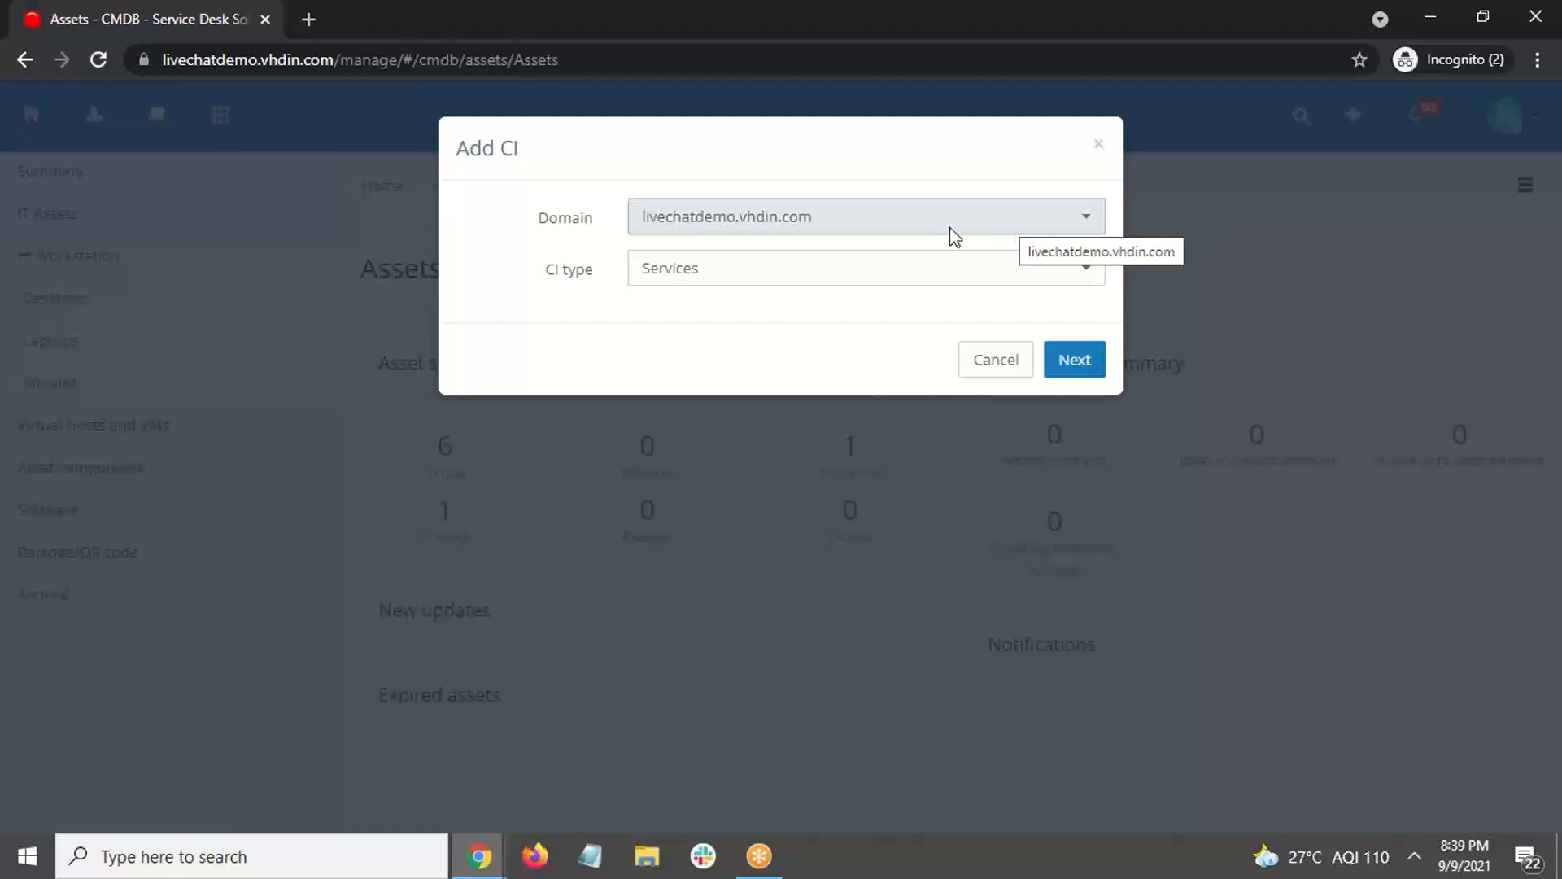
Step: Choose Hardware as the CI type and continue to the full Add CI form
{"action": "left_click", "coordinate": [829, 289]}
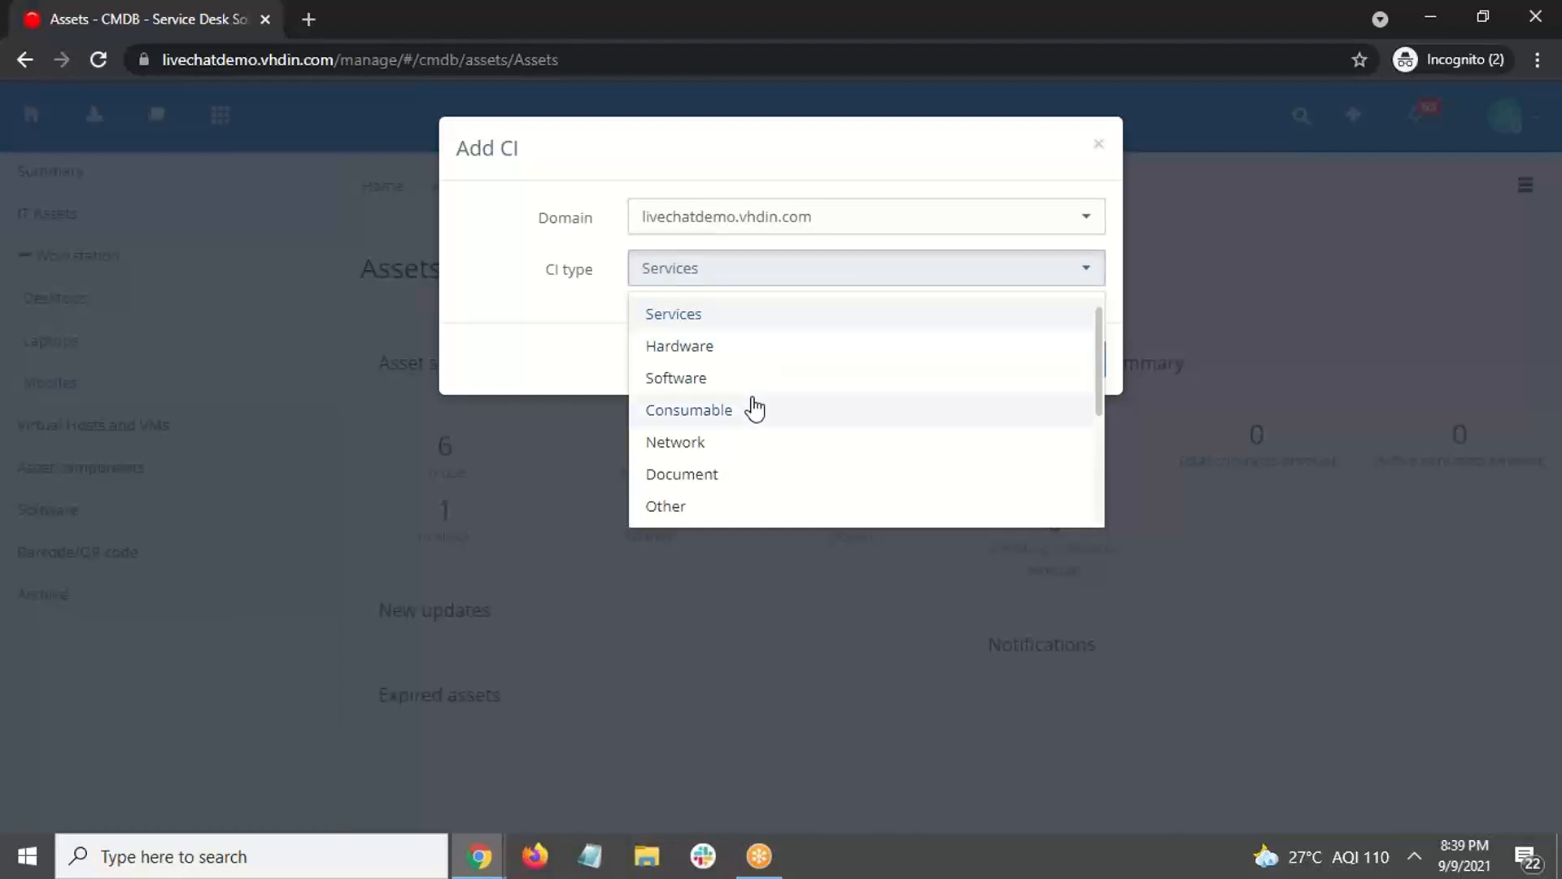
{"action": "scroll", "coordinate": [754, 409], "scroll_direction": "down", "scroll_amount": 1}
{"action": "scroll", "coordinate": [753, 408], "scroll_direction": "down", "scroll_amount": 2}
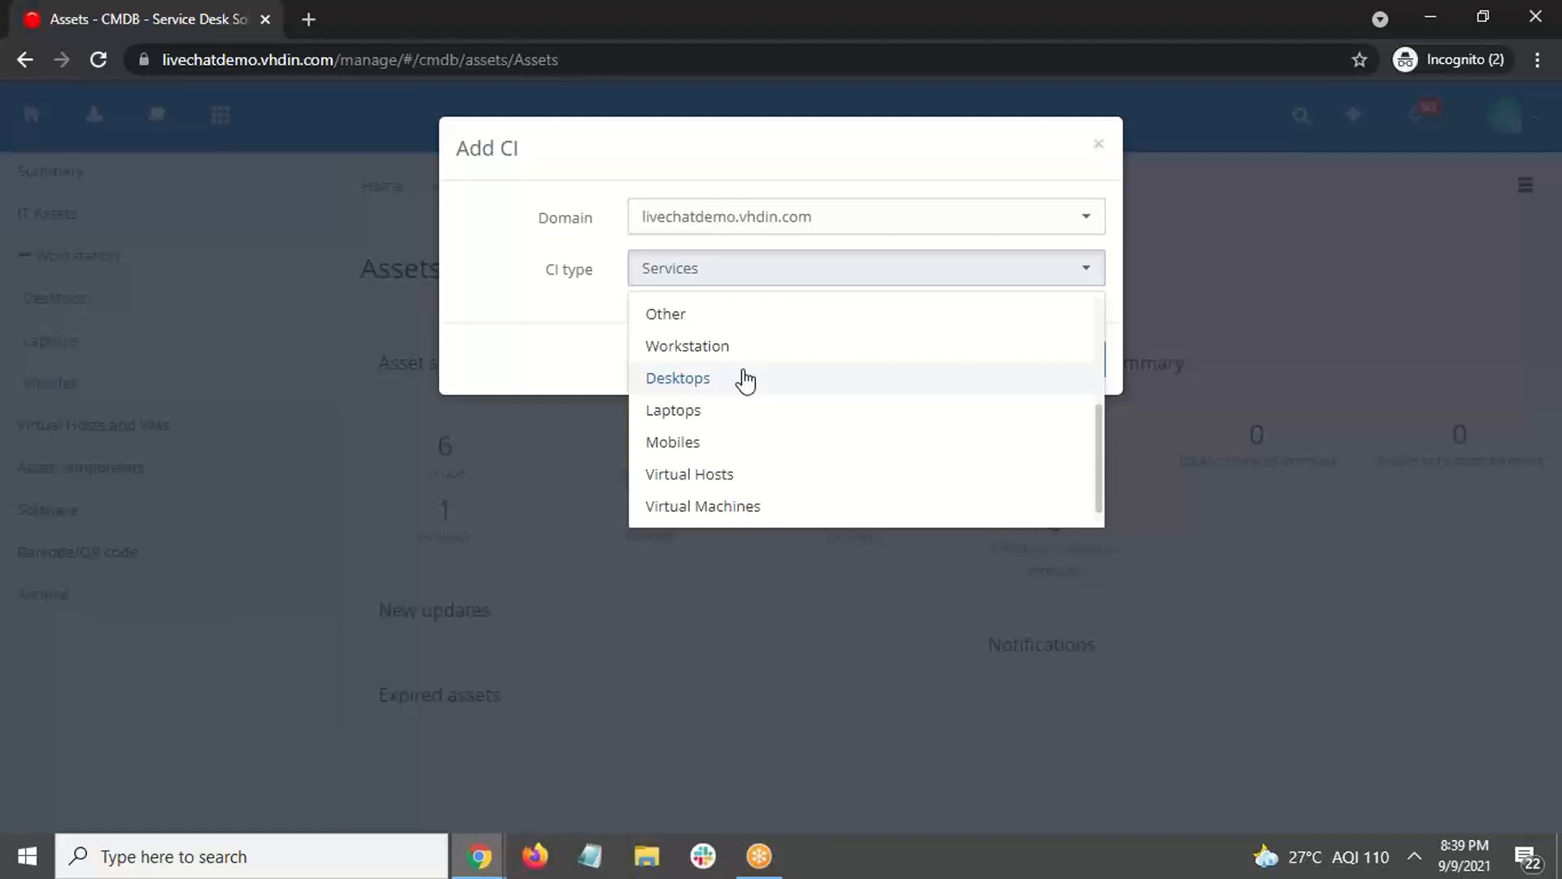
{"action": "scroll", "coordinate": [745, 381], "scroll_direction": "up", "scroll_amount": 3}
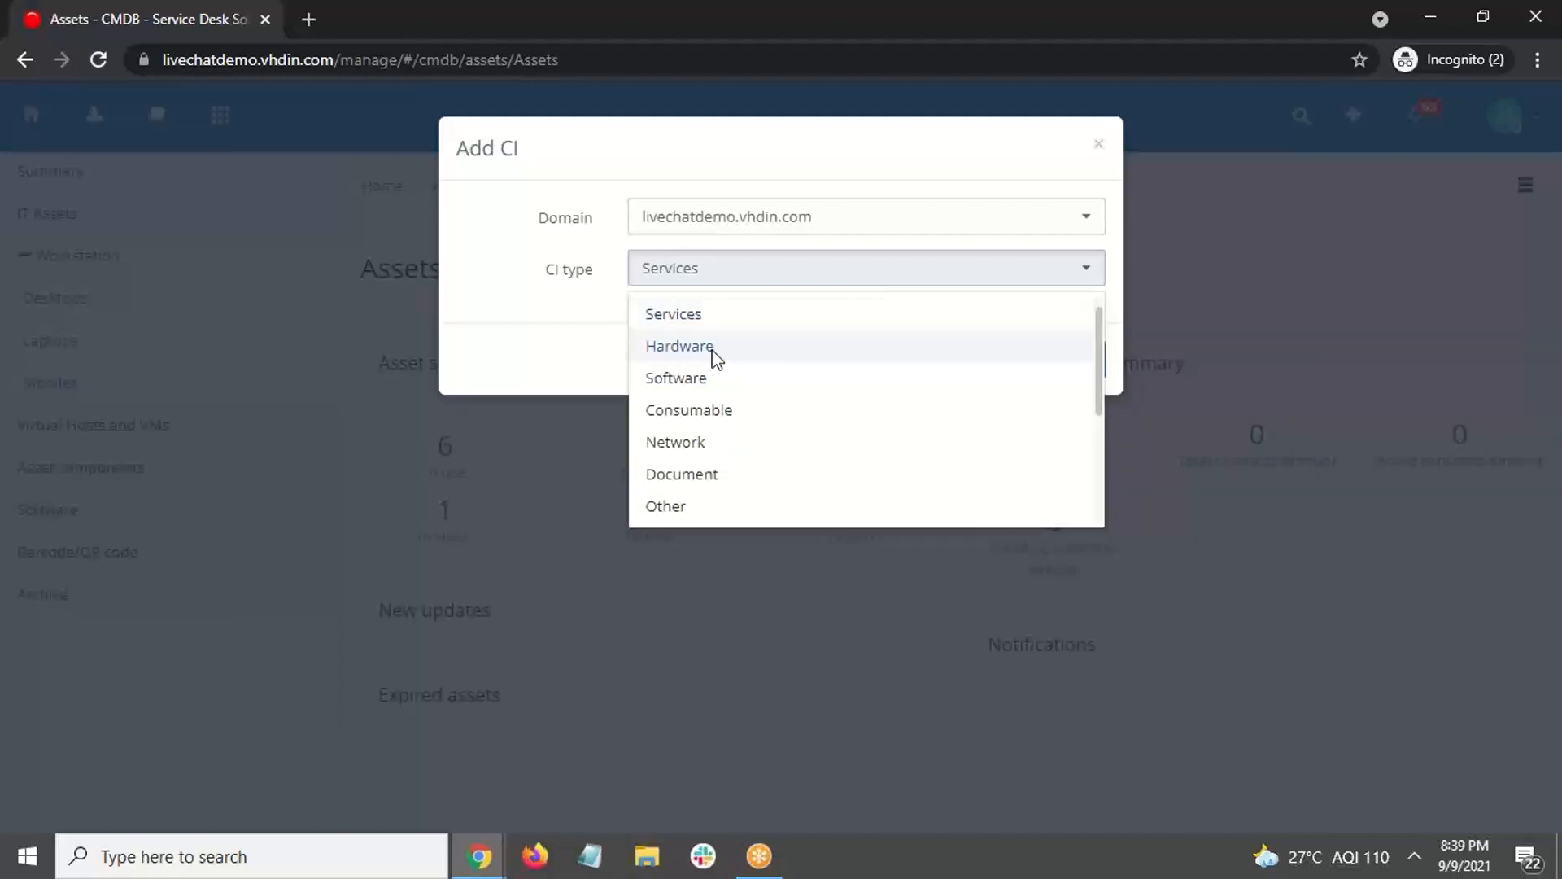
{"action": "left_click", "coordinate": [714, 356]}
{"action": "left_click", "coordinate": [1069, 367]}
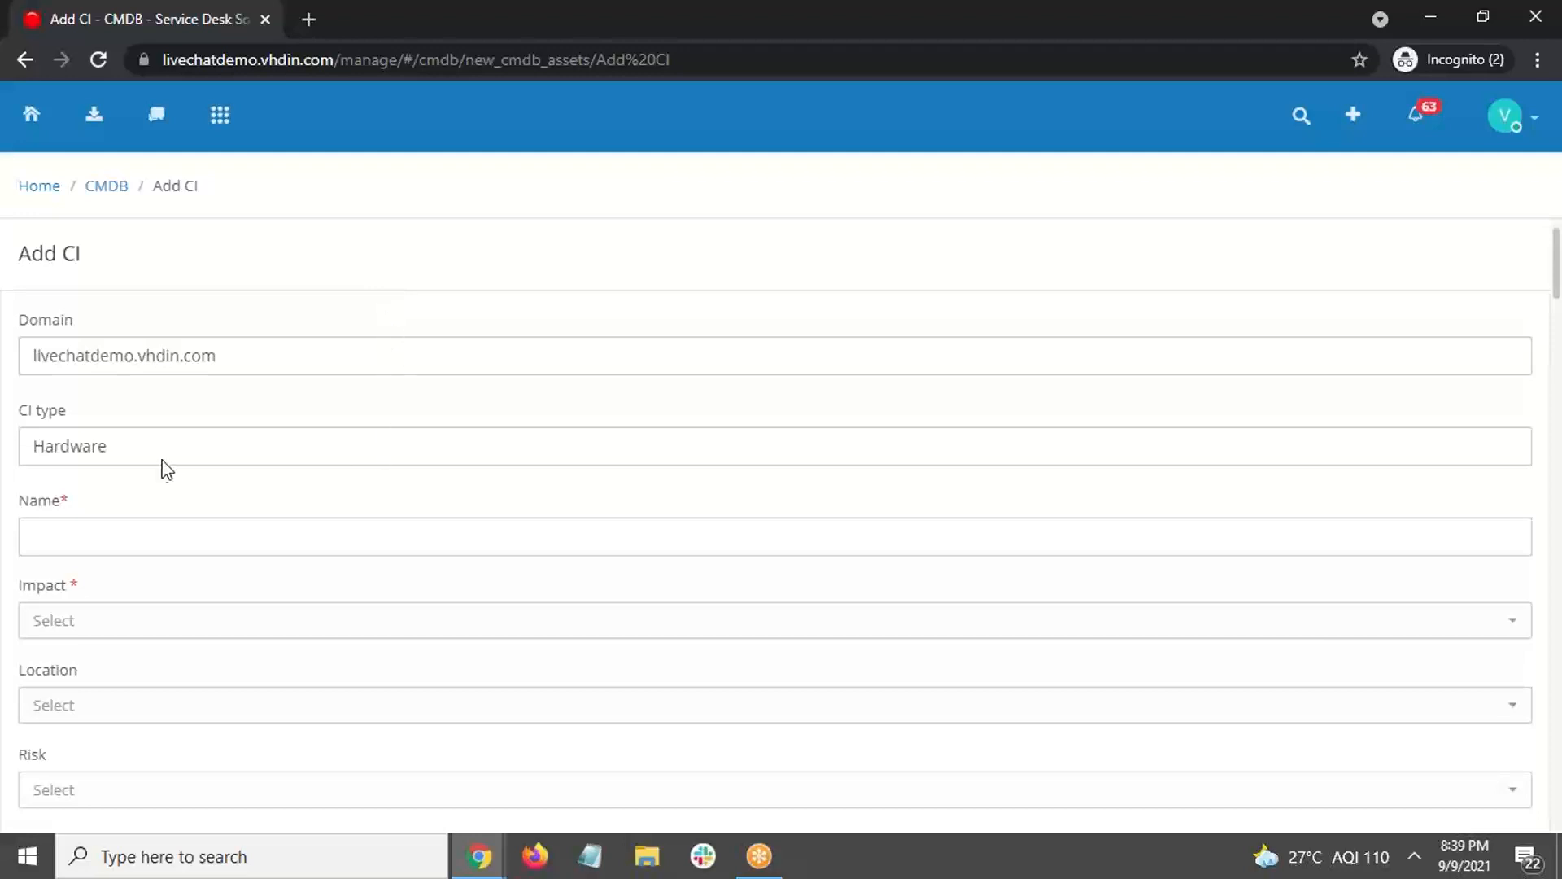
Step: Enter Laptop2341 as the CI name
{"action": "left_click", "coordinate": [224, 538]}
{"action": "type", "text": "La"}
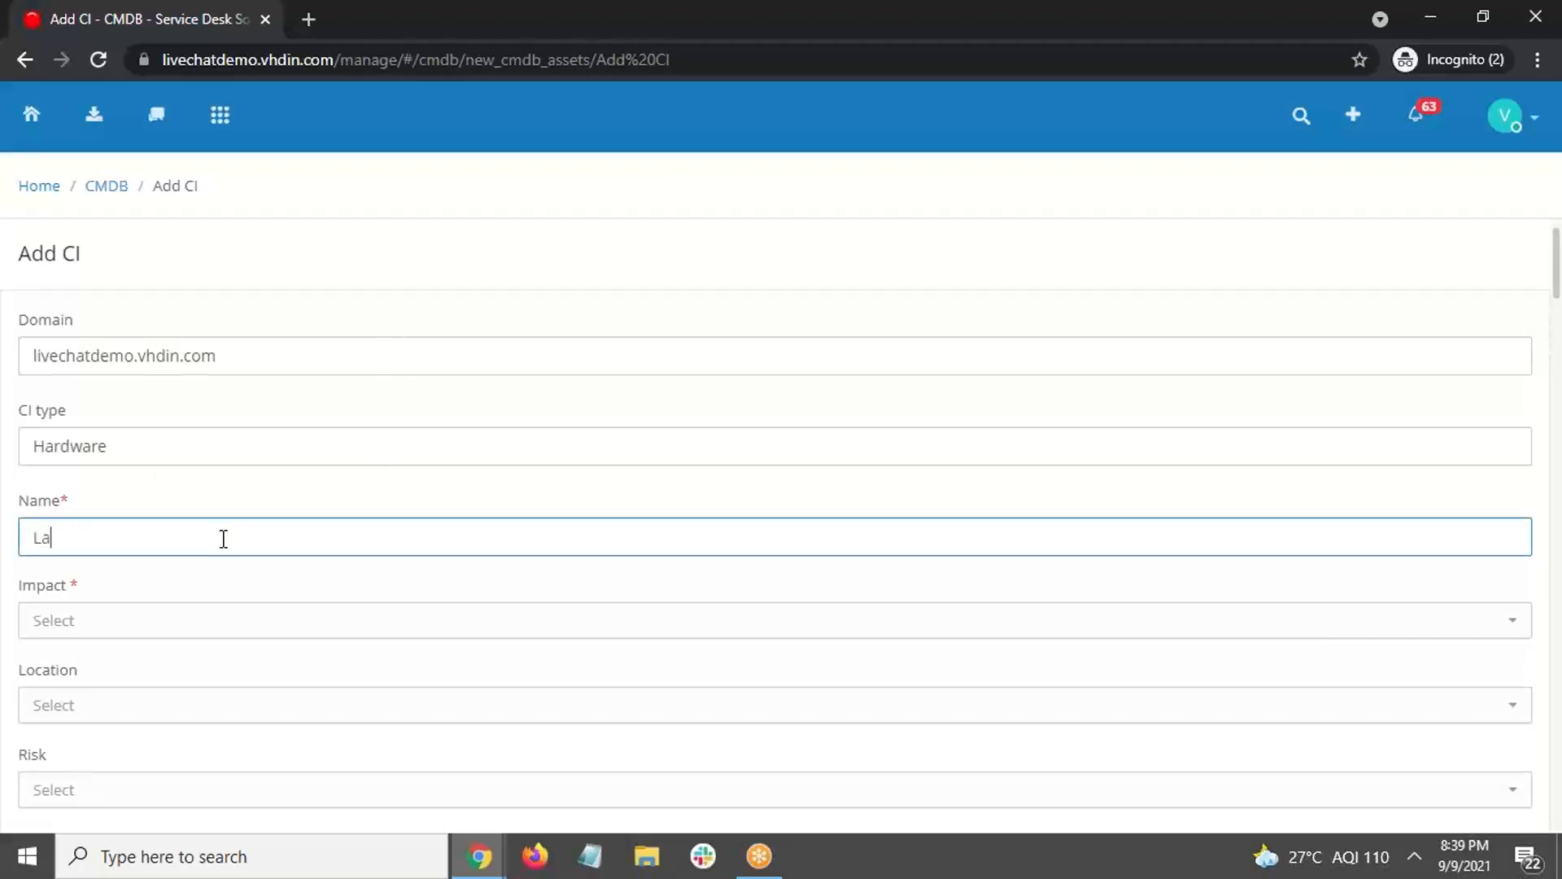
{"action": "type", "text": "ptop2341"}
{"action": "scroll", "coordinate": [234, 541], "scroll_direction": "down", "scroll_amount": 1}
Step: Set Impact to User affect and Location to America
{"action": "left_click", "coordinate": [386, 513]}
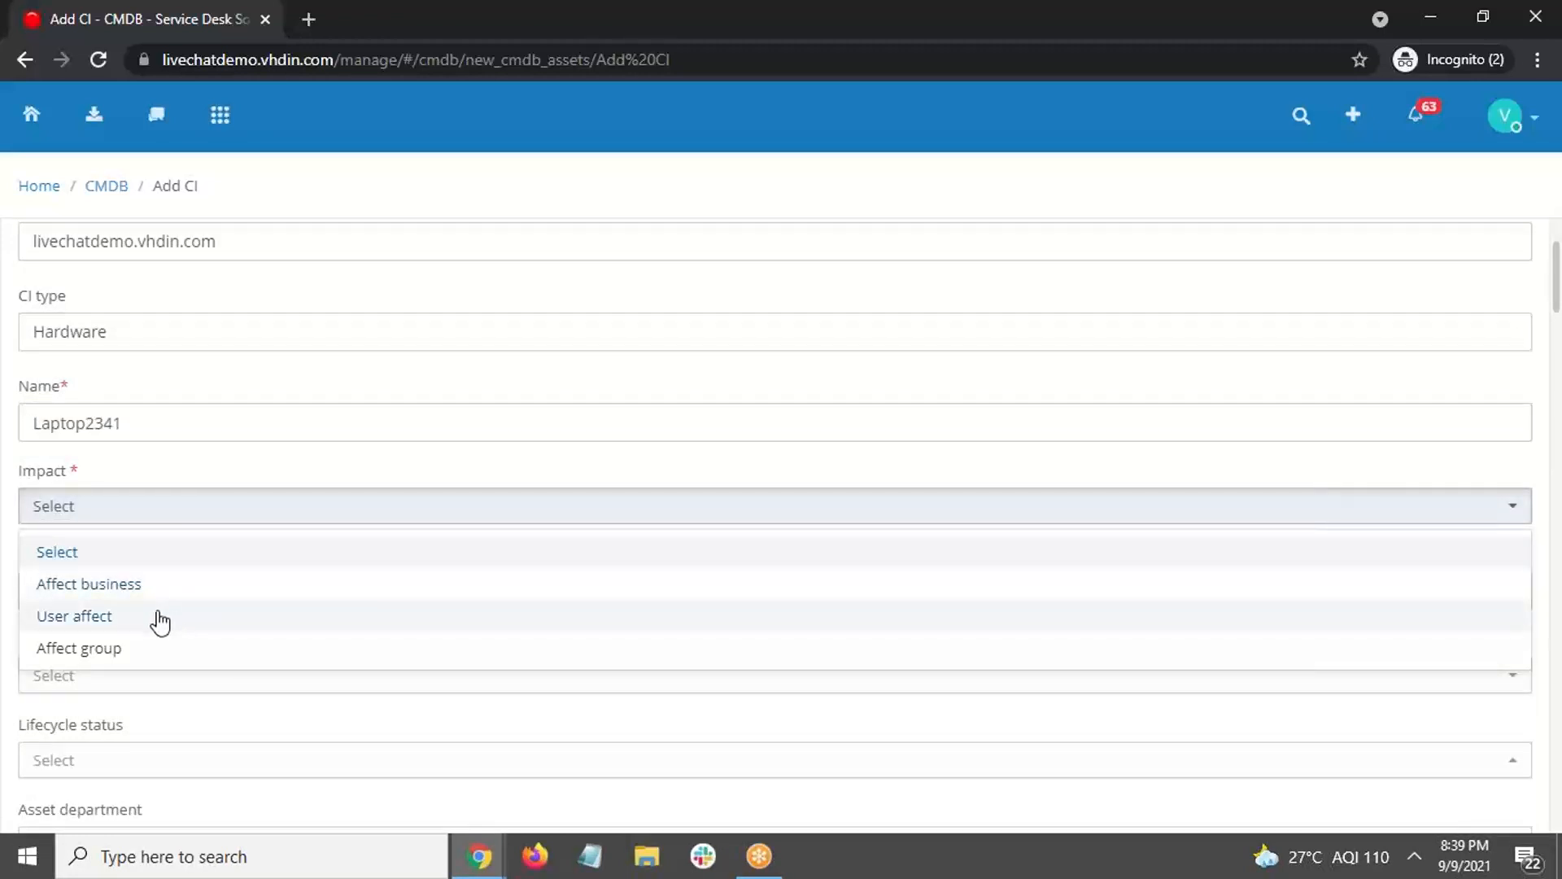
{"action": "left_click", "coordinate": [133, 619]}
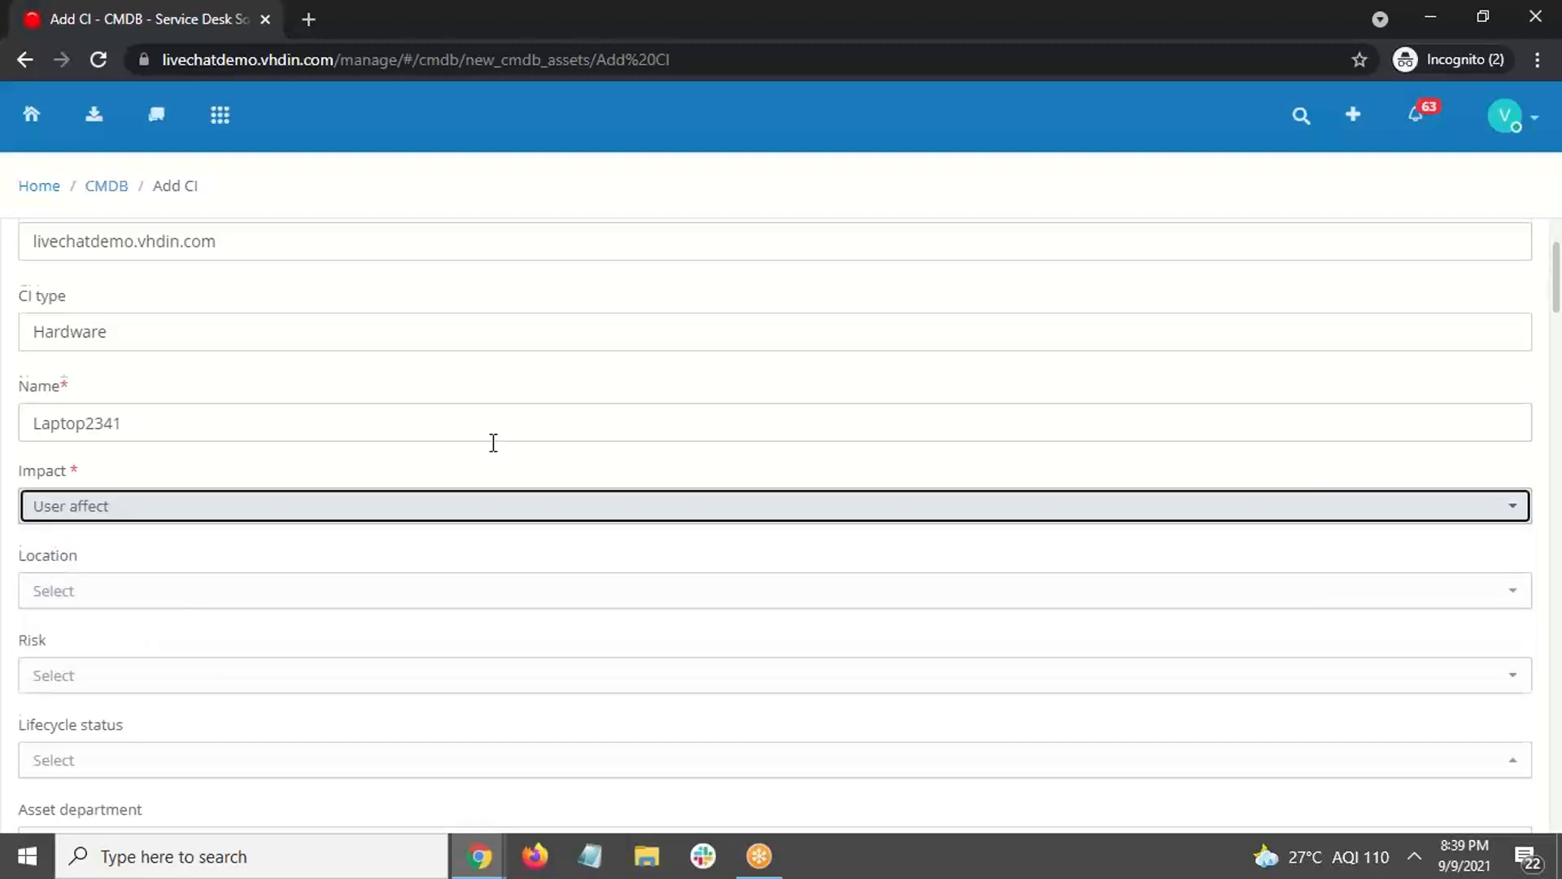
{"action": "scroll", "coordinate": [492, 472], "scroll_direction": "down", "scroll_amount": 1}
{"action": "left_click", "coordinate": [500, 492]}
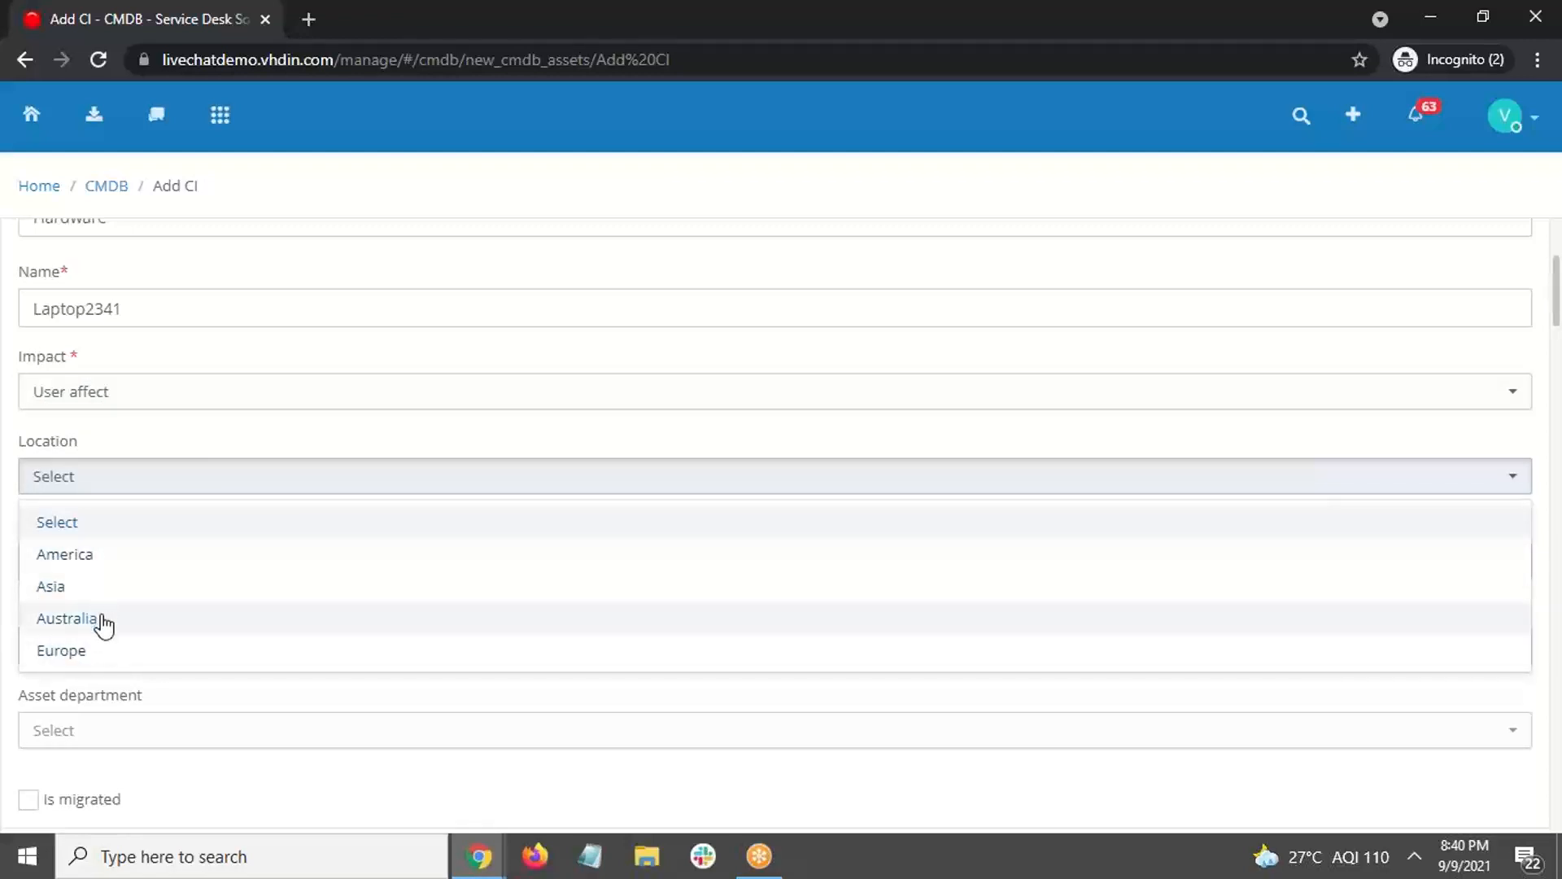
{"action": "left_click", "coordinate": [102, 557]}
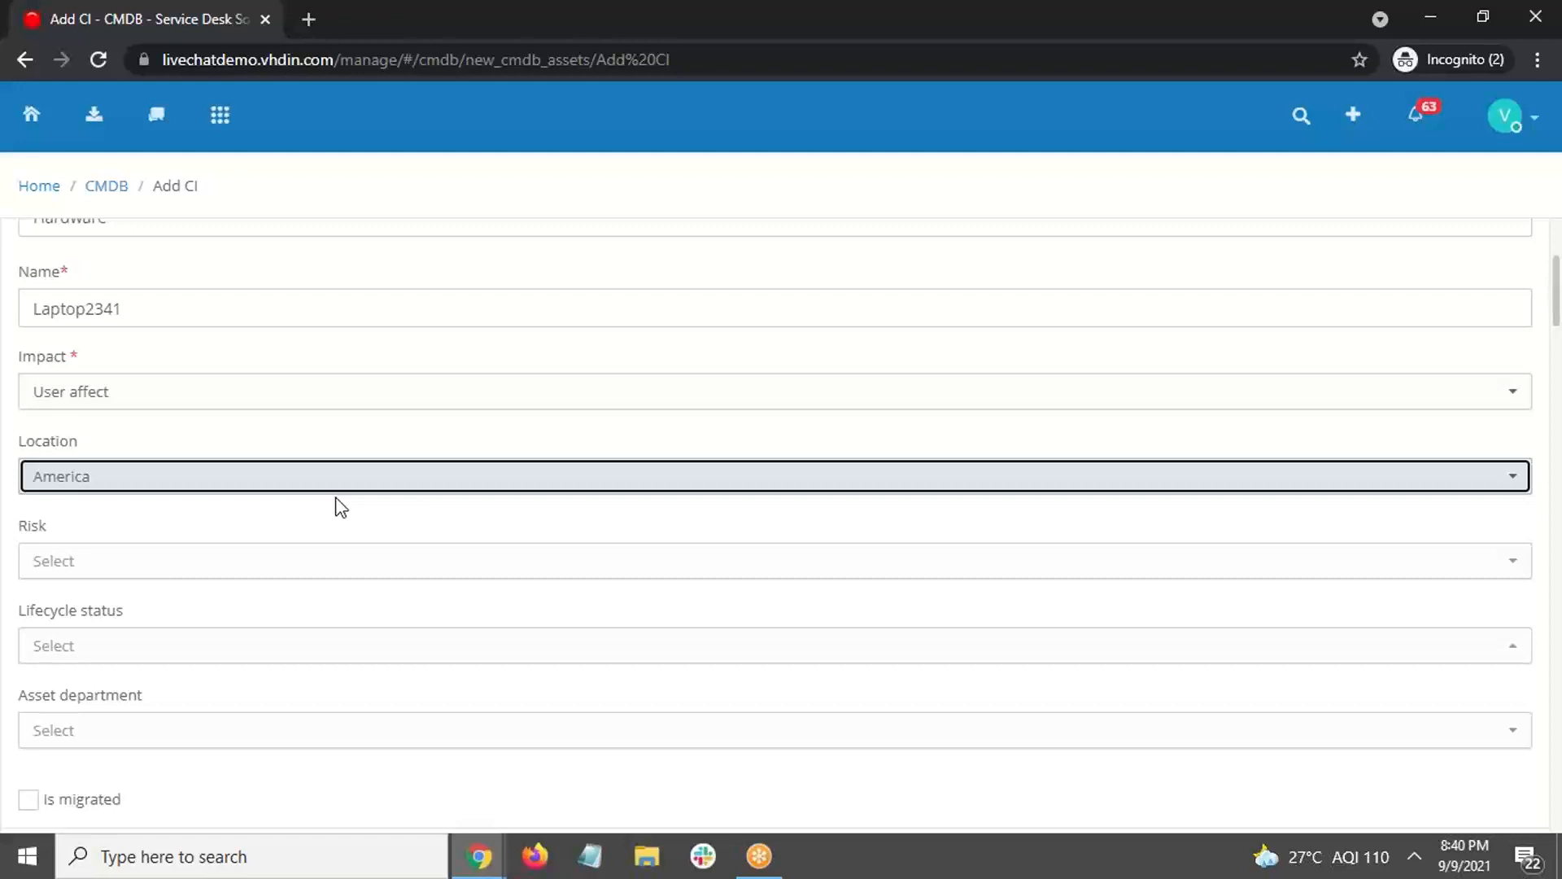
{"action": "scroll", "coordinate": [397, 450], "scroll_direction": "down", "scroll_amount": 2}
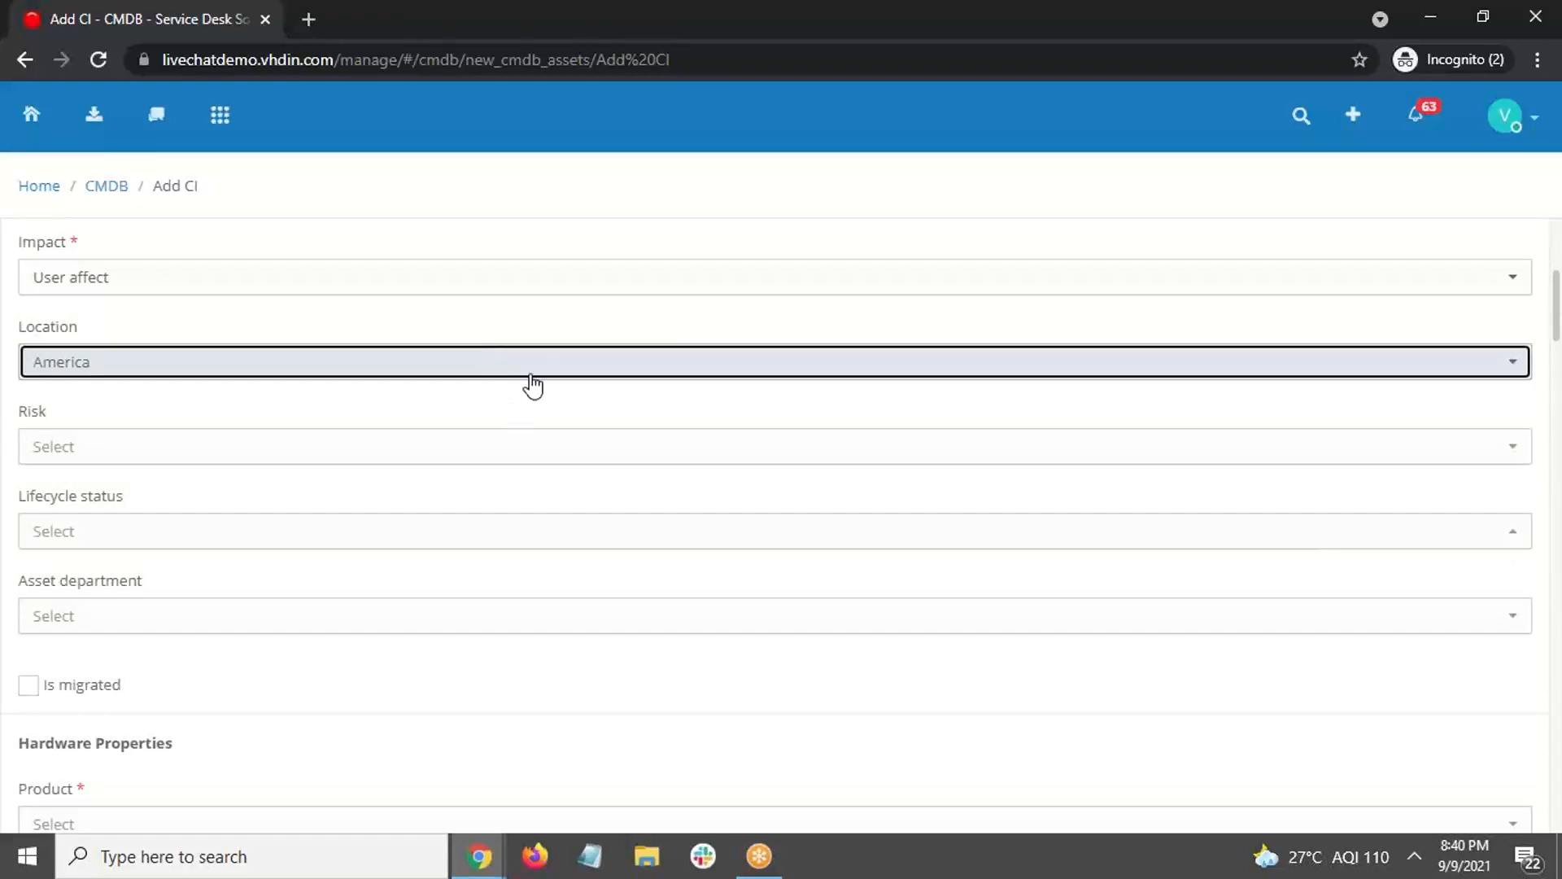
Step: Set the risk to Medium and the lifecycle status to Deployed
{"action": "left_click", "coordinate": [589, 460]}
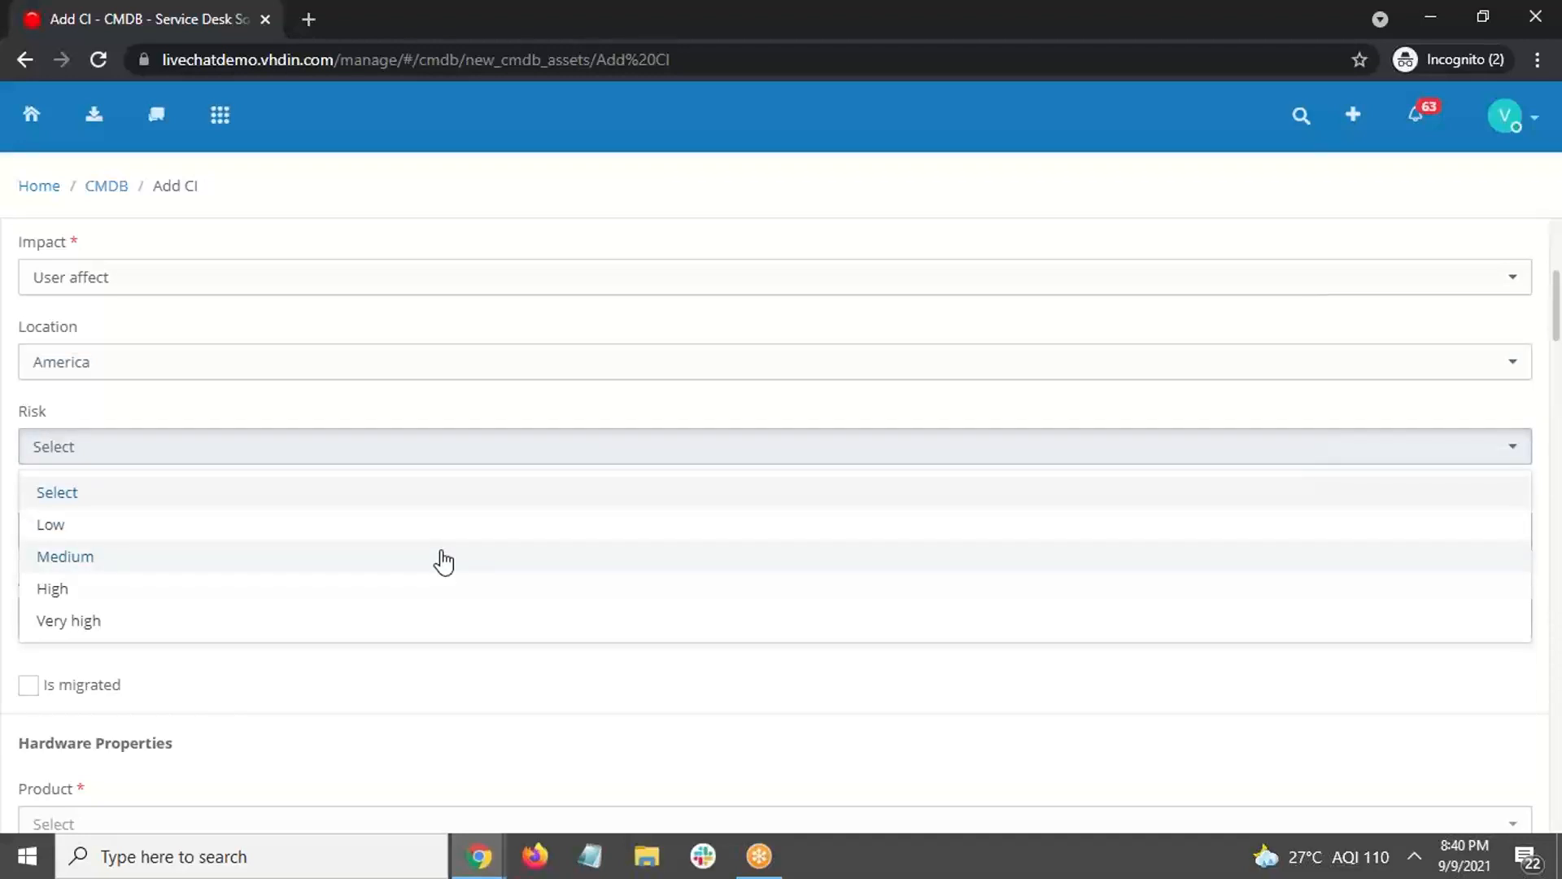
{"action": "left_click", "coordinate": [271, 558]}
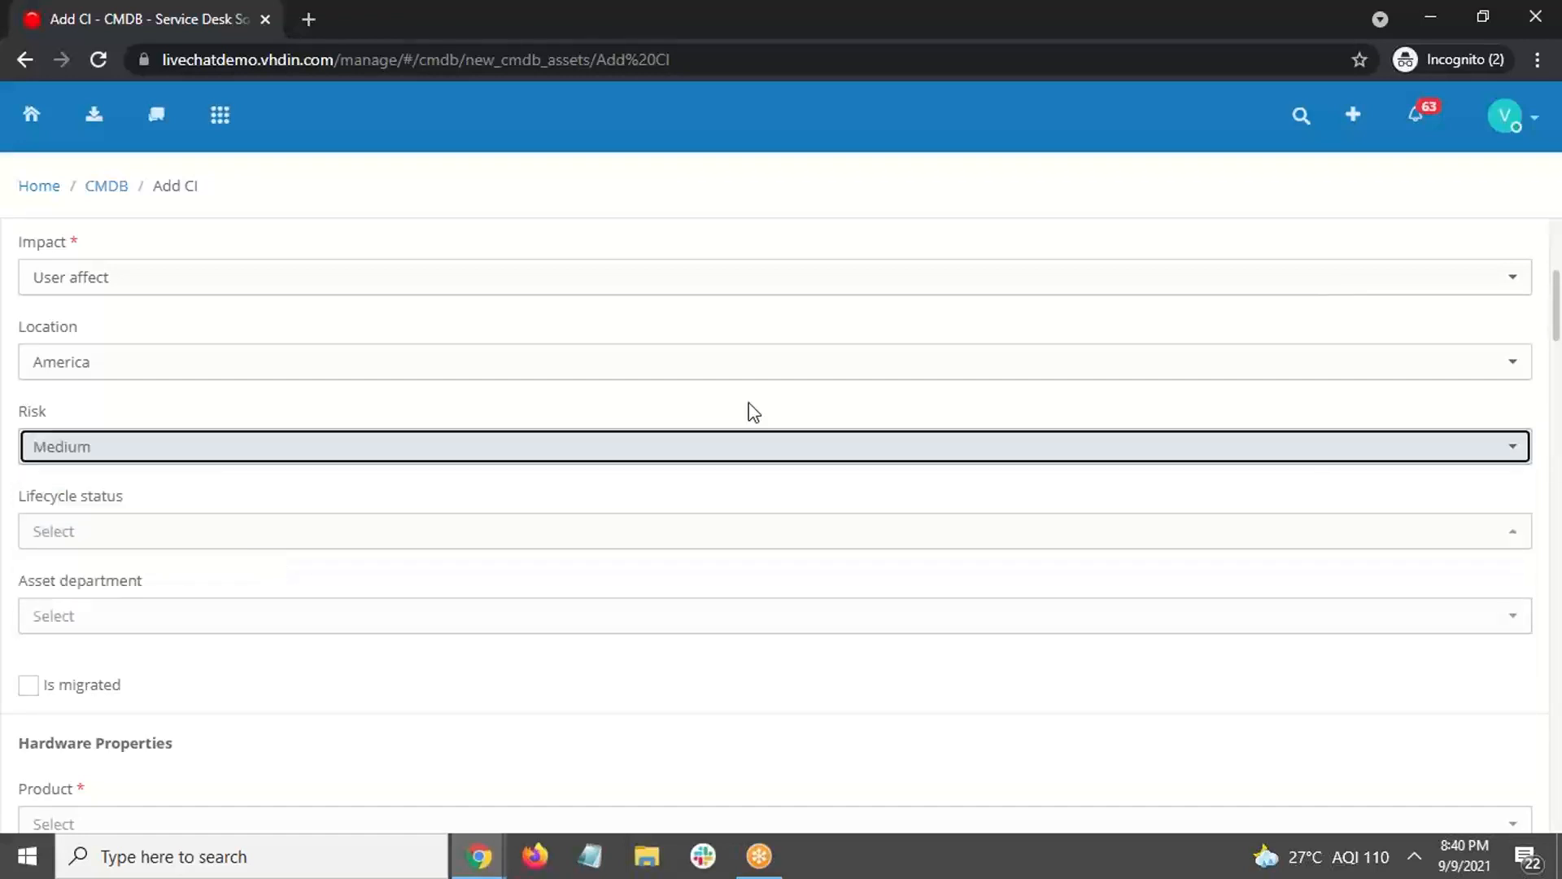
{"action": "left_click", "coordinate": [780, 542]}
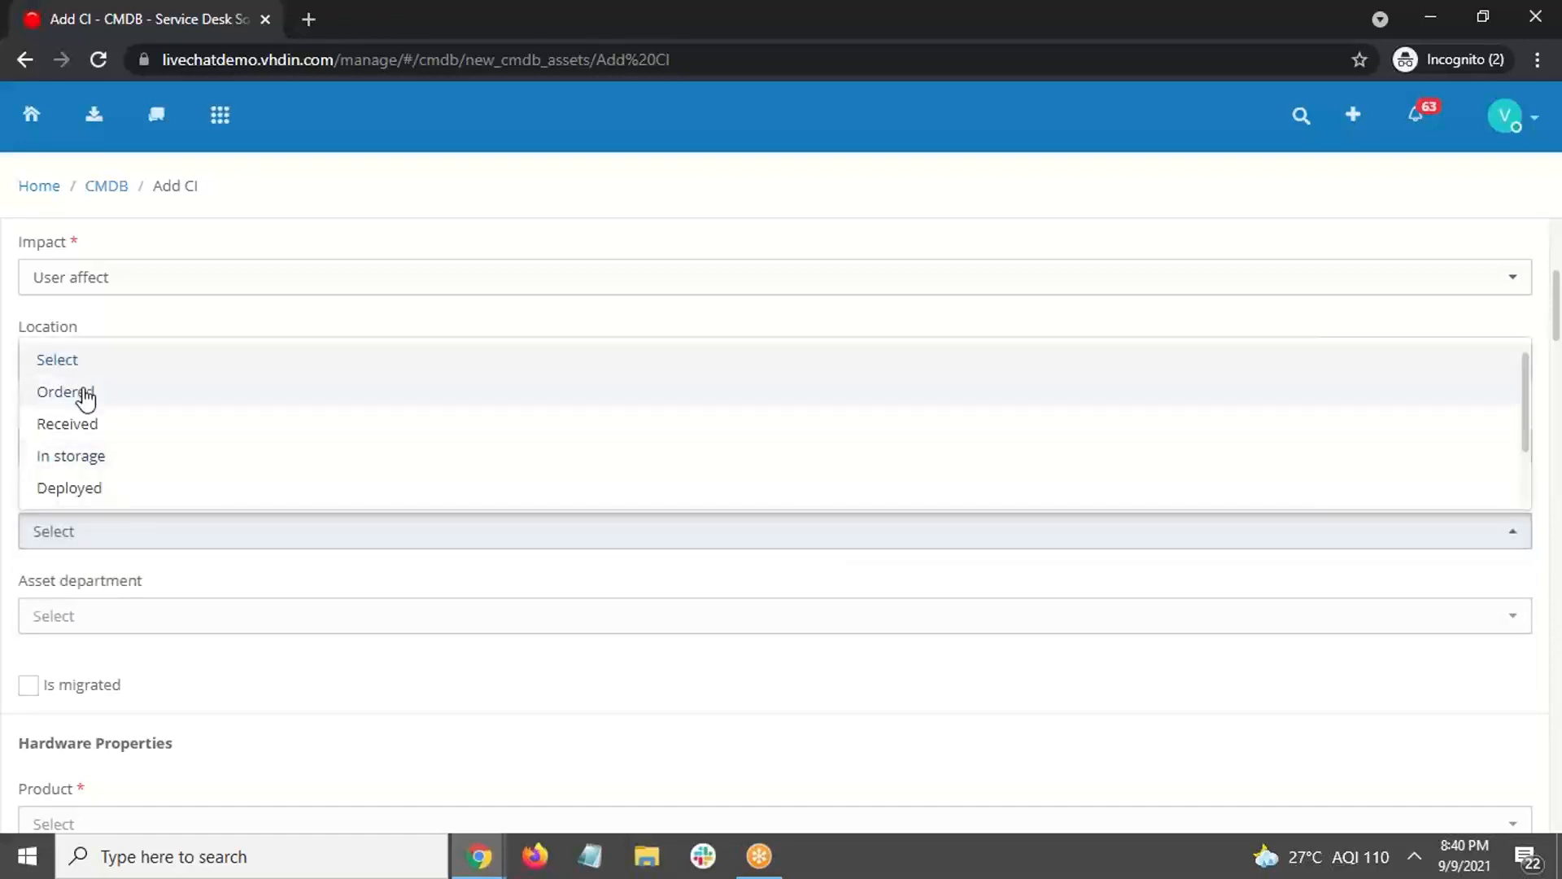
{"action": "left_click", "coordinate": [100, 490]}
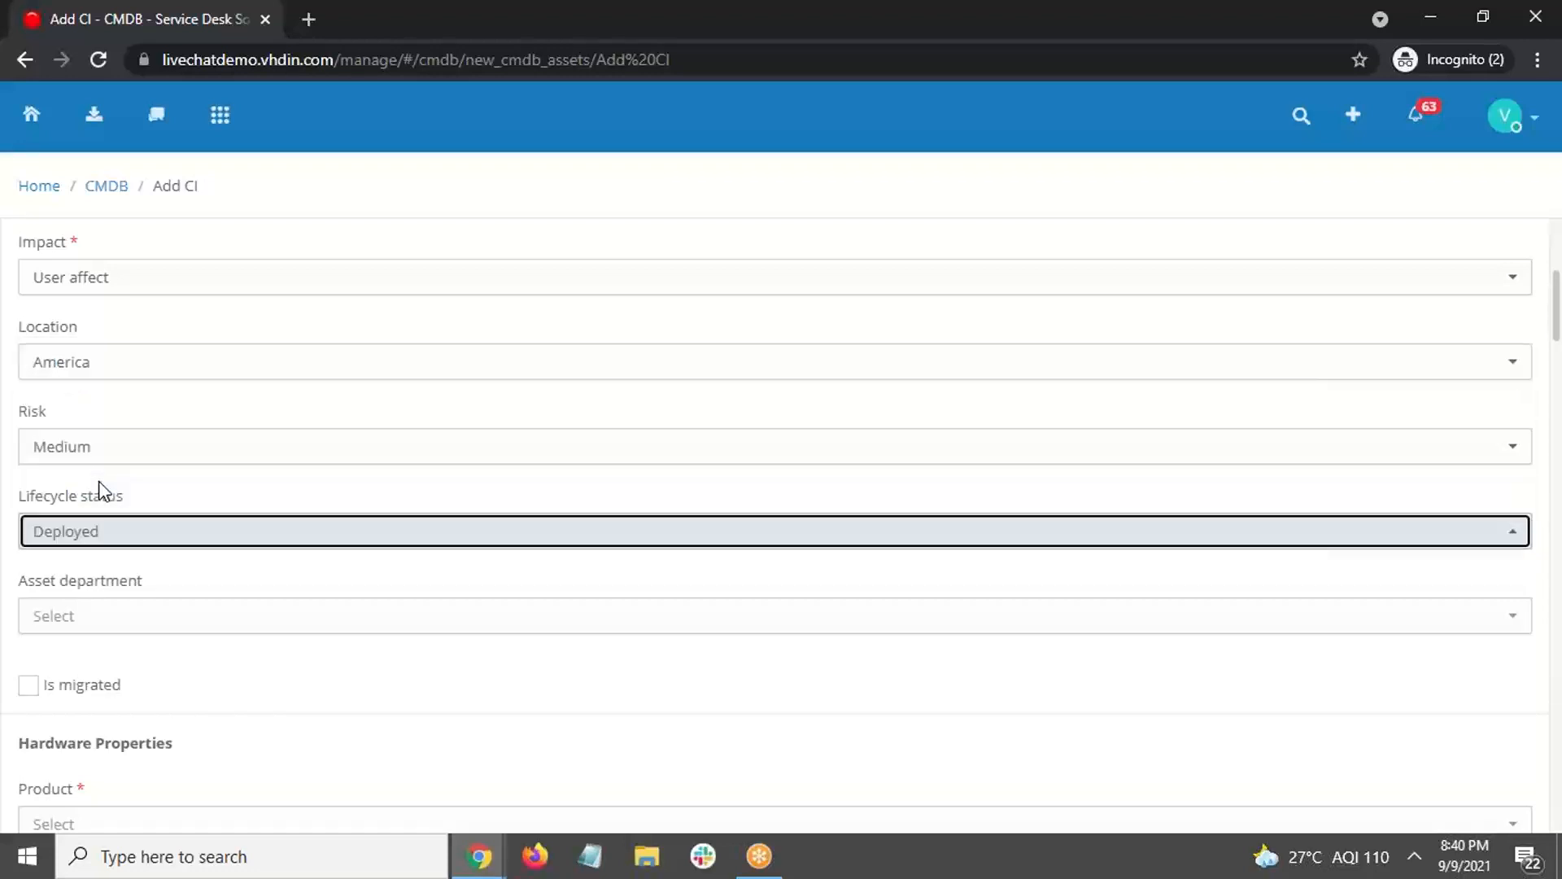
{"action": "left_click", "coordinate": [154, 542]}
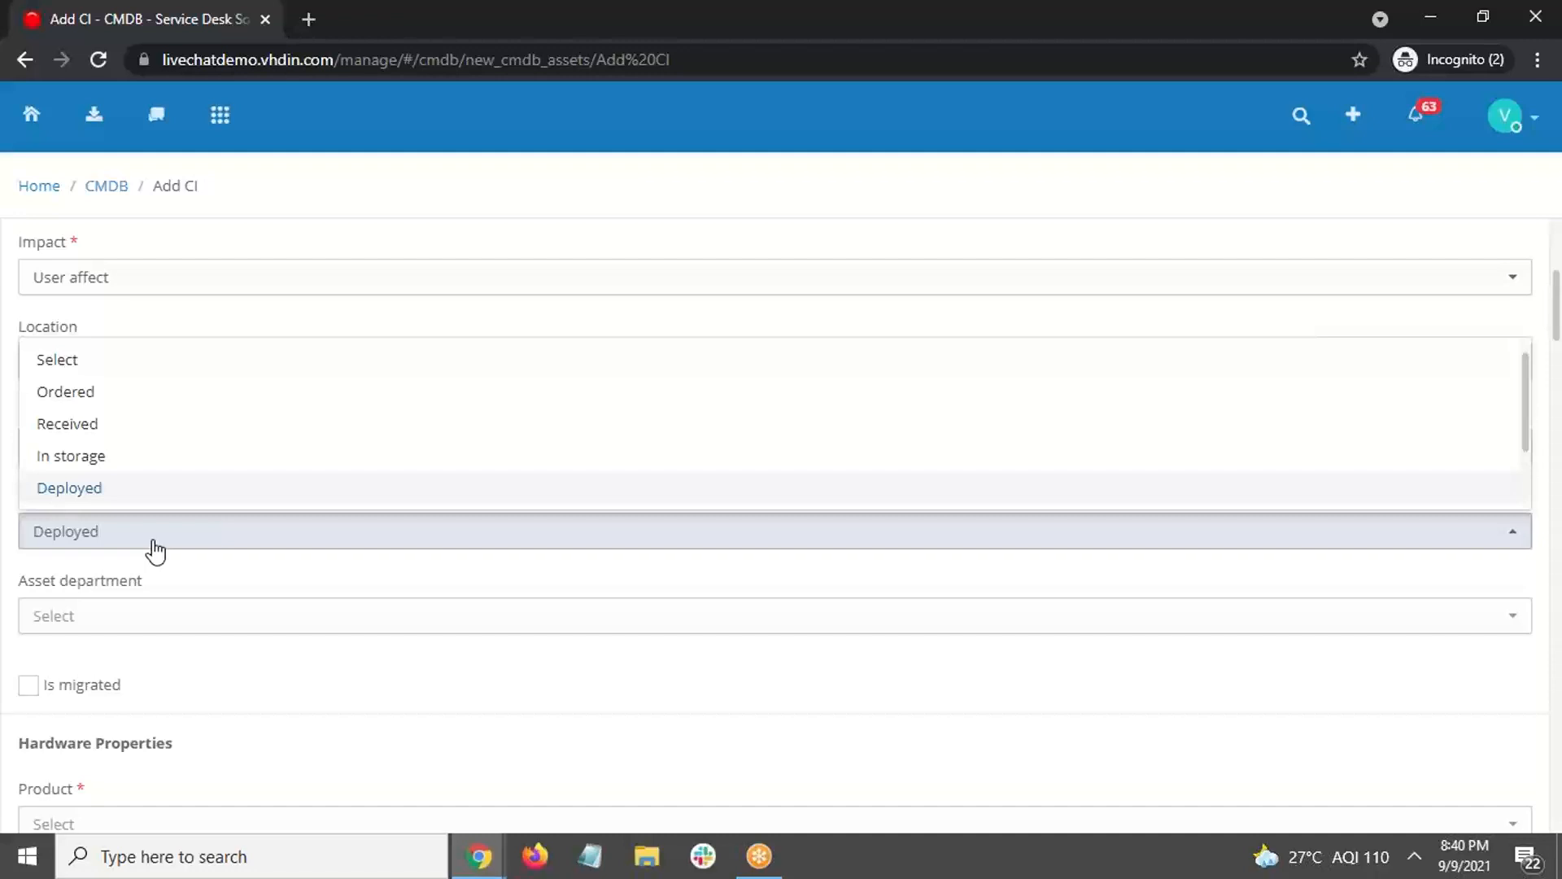
{"action": "left_click", "coordinate": [155, 545]}
Step: Choose Support as the asset department
{"action": "left_click", "coordinate": [263, 618]}
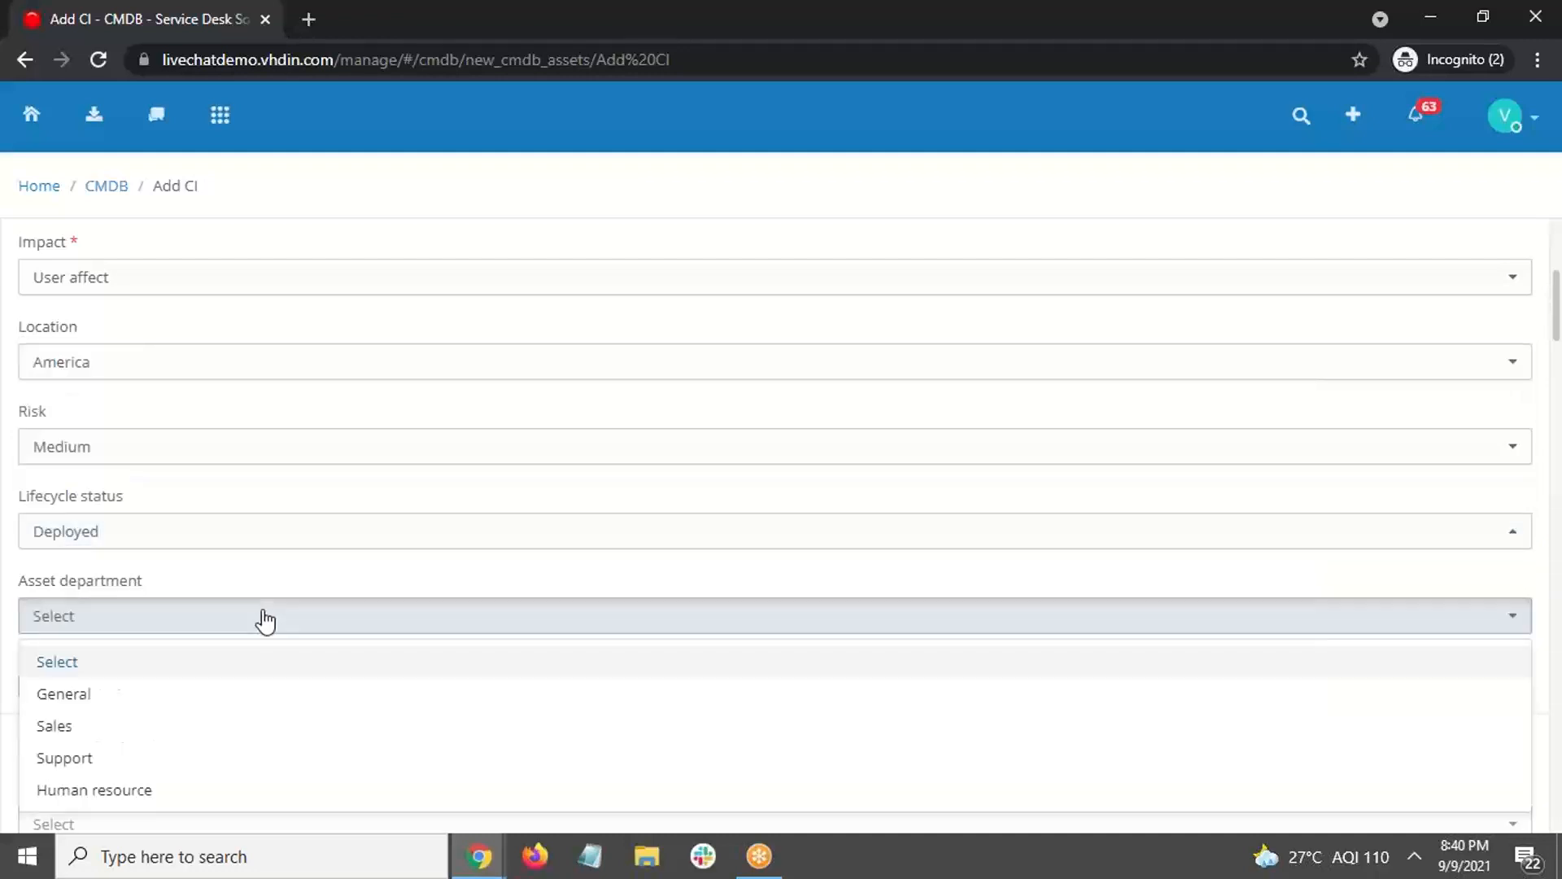
{"action": "scroll", "coordinate": [296, 656], "scroll_direction": "down", "scroll_amount": 2}
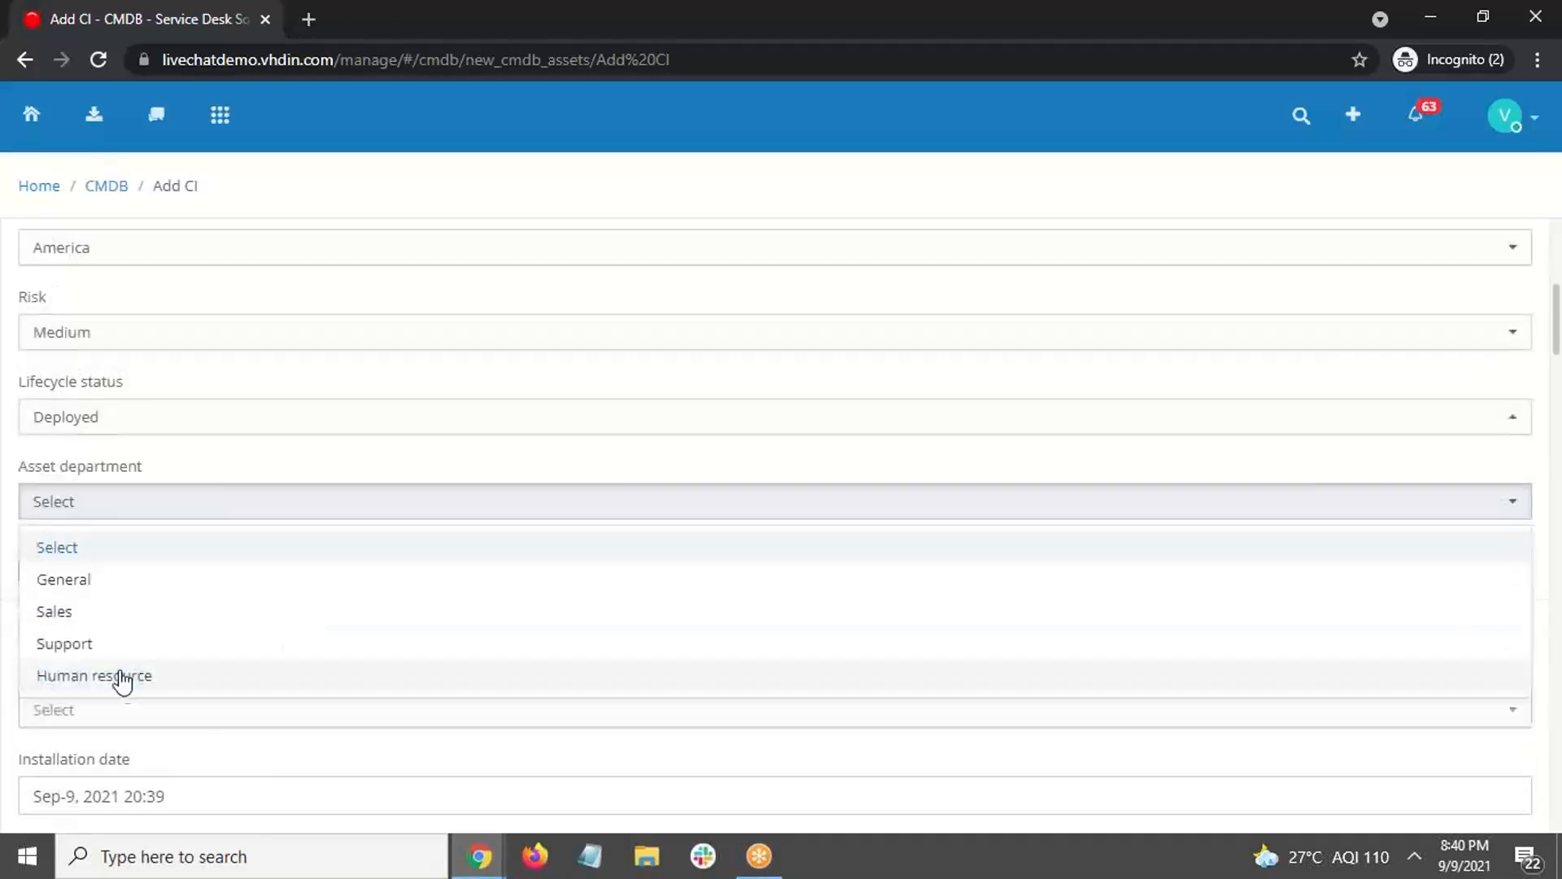
{"action": "left_click", "coordinate": [112, 647]}
{"action": "scroll", "coordinate": [694, 516], "scroll_direction": "down", "scroll_amount": 4}
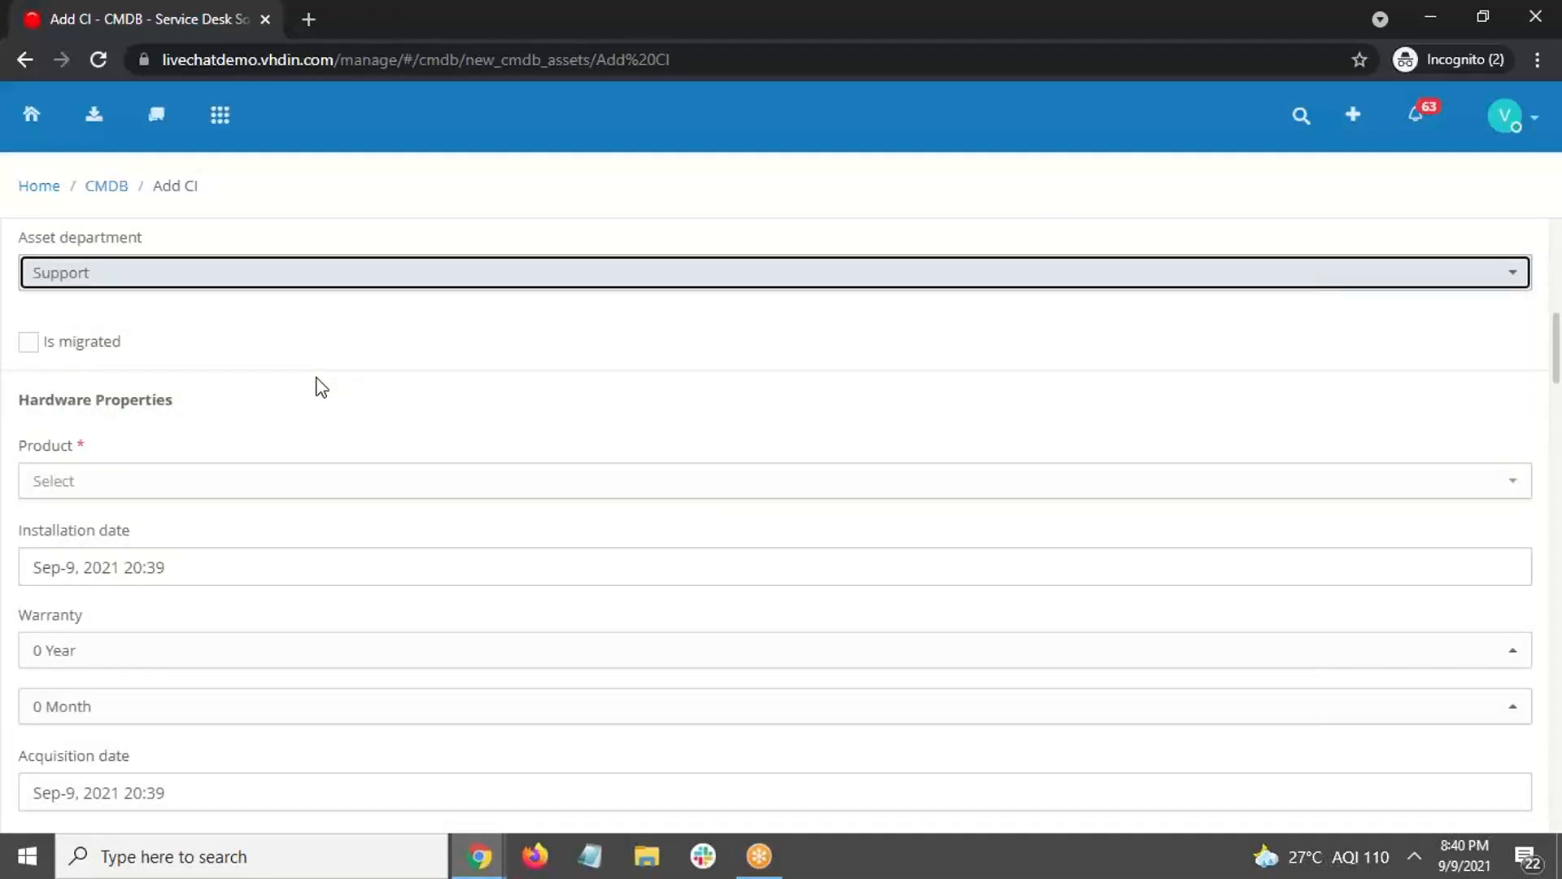
Step: Select Duracor as the product
{"action": "left_click", "coordinate": [429, 492]}
{"action": "left_click", "coordinate": [114, 589]}
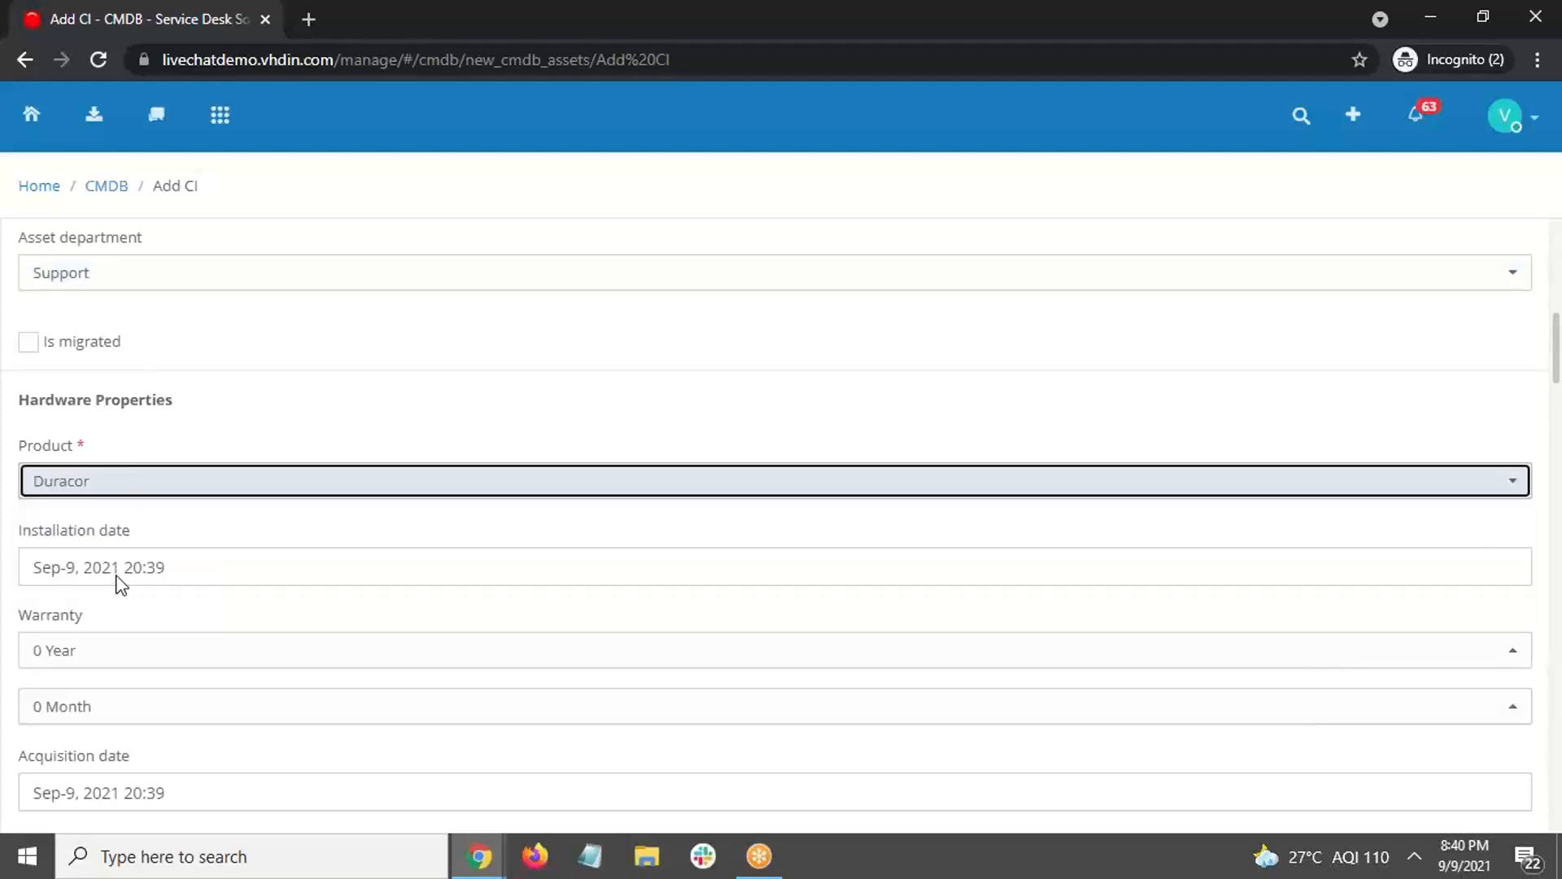
{"action": "scroll", "coordinate": [414, 507], "scroll_direction": "down", "scroll_amount": 1}
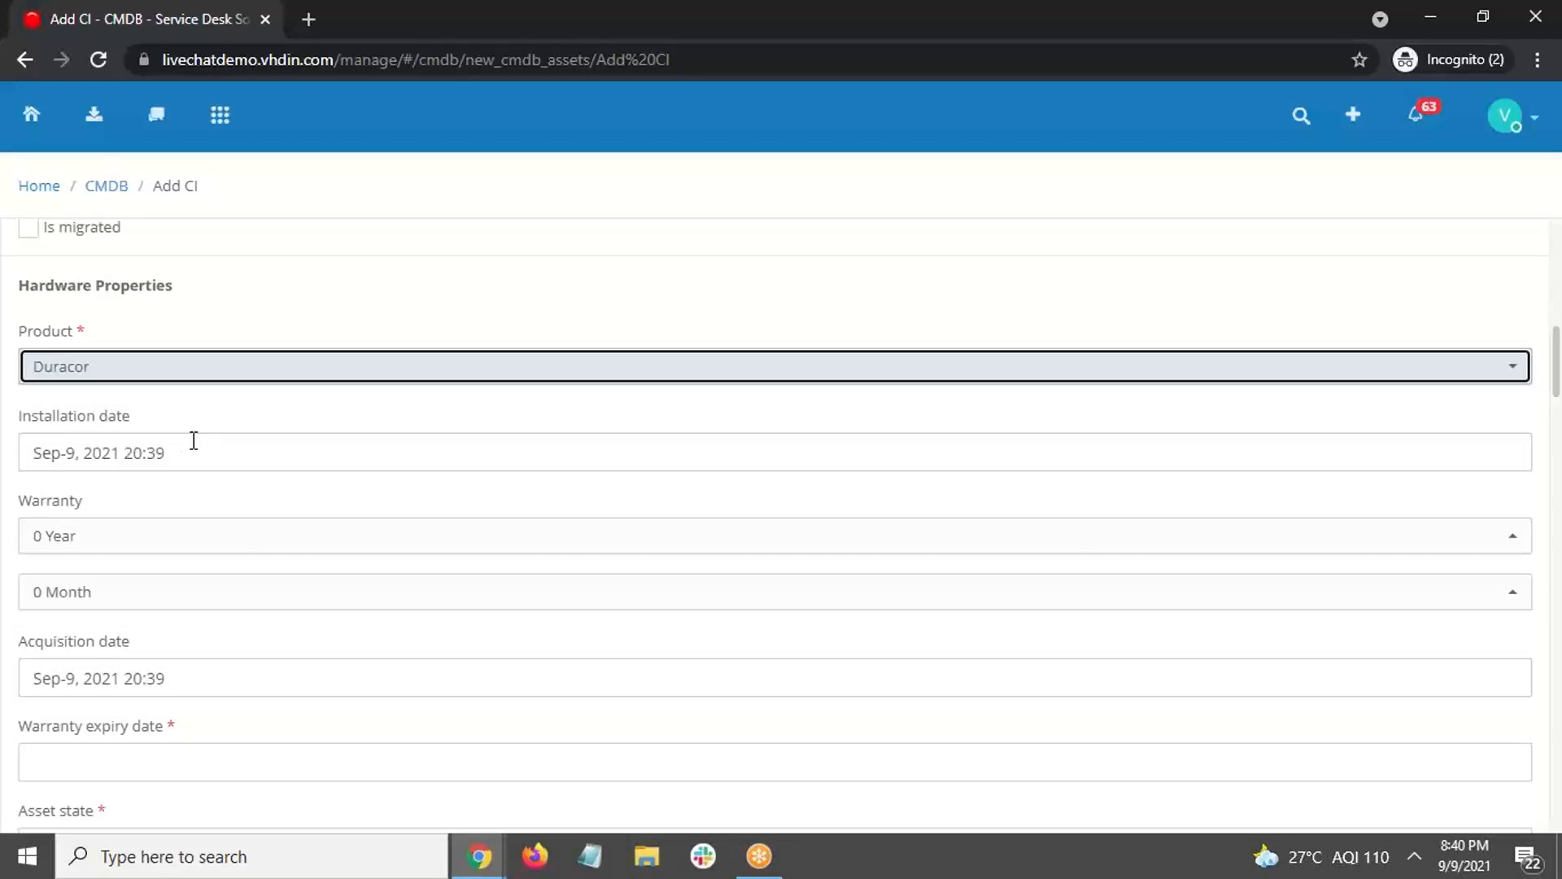
Step: Set the warranty to 1 Year and the asset state to In use
{"action": "left_click", "coordinate": [317, 540]}
{"action": "left_click", "coordinate": [91, 409]}
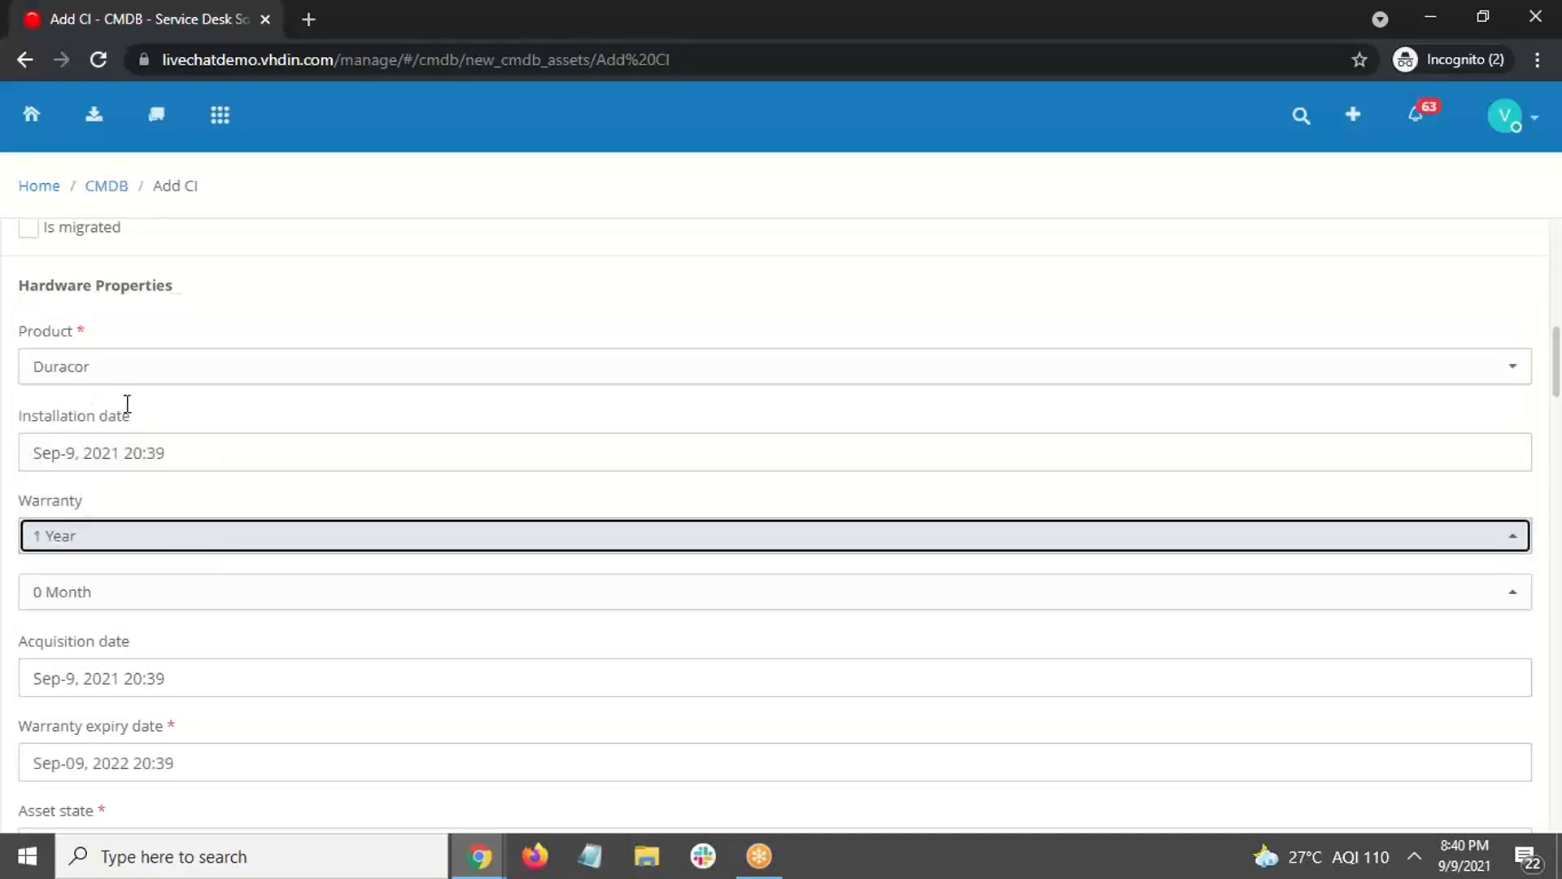
{"action": "scroll", "coordinate": [392, 500], "scroll_direction": "down", "scroll_amount": 1}
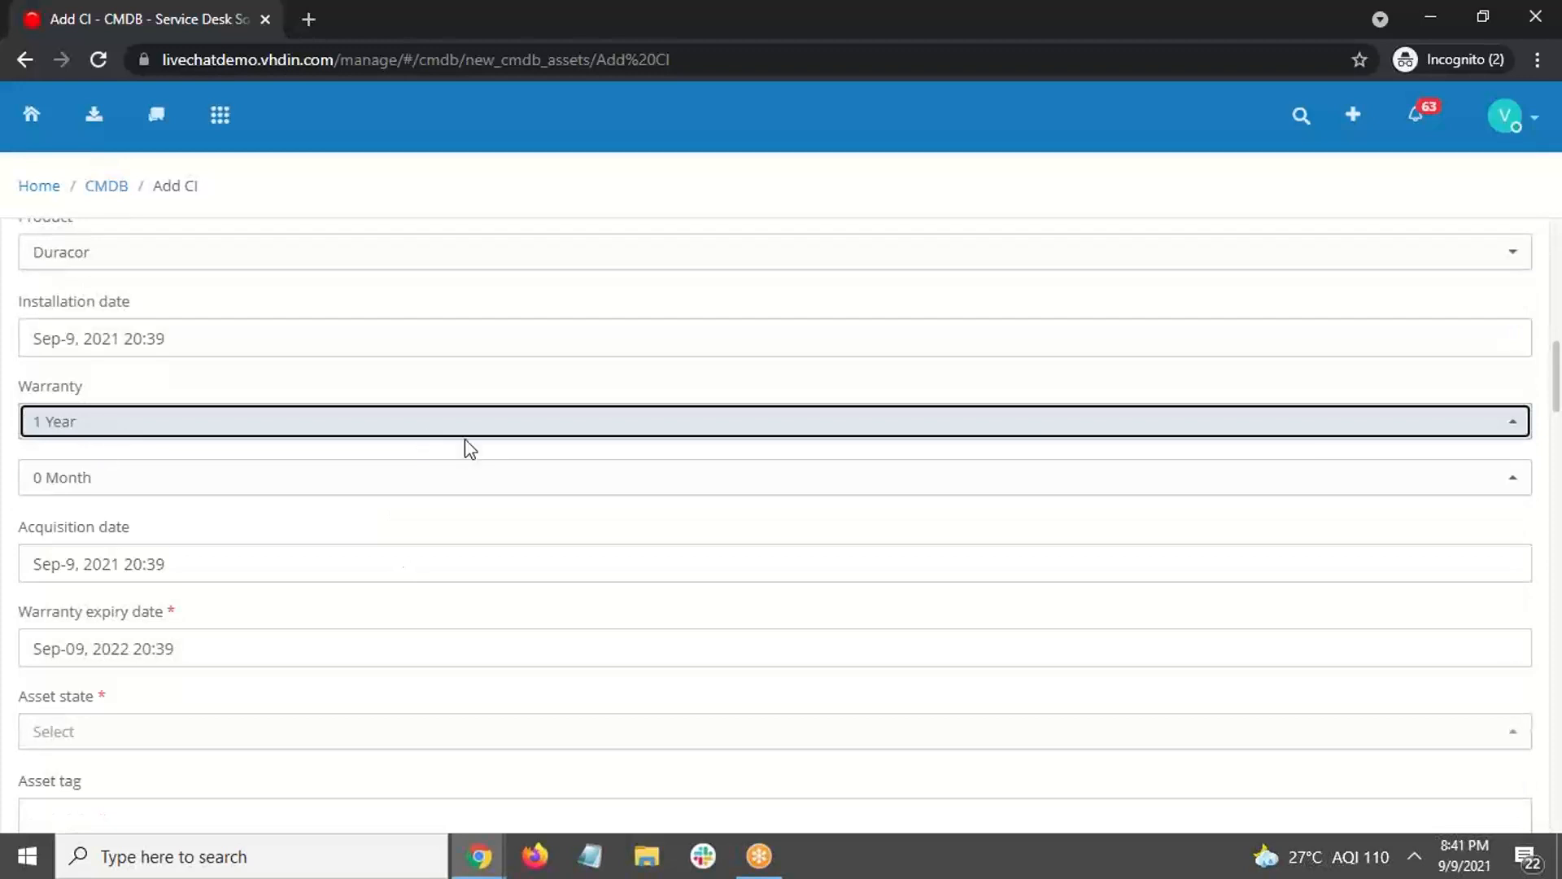
{"action": "scroll", "coordinate": [468, 446], "scroll_direction": "down", "scroll_amount": 1}
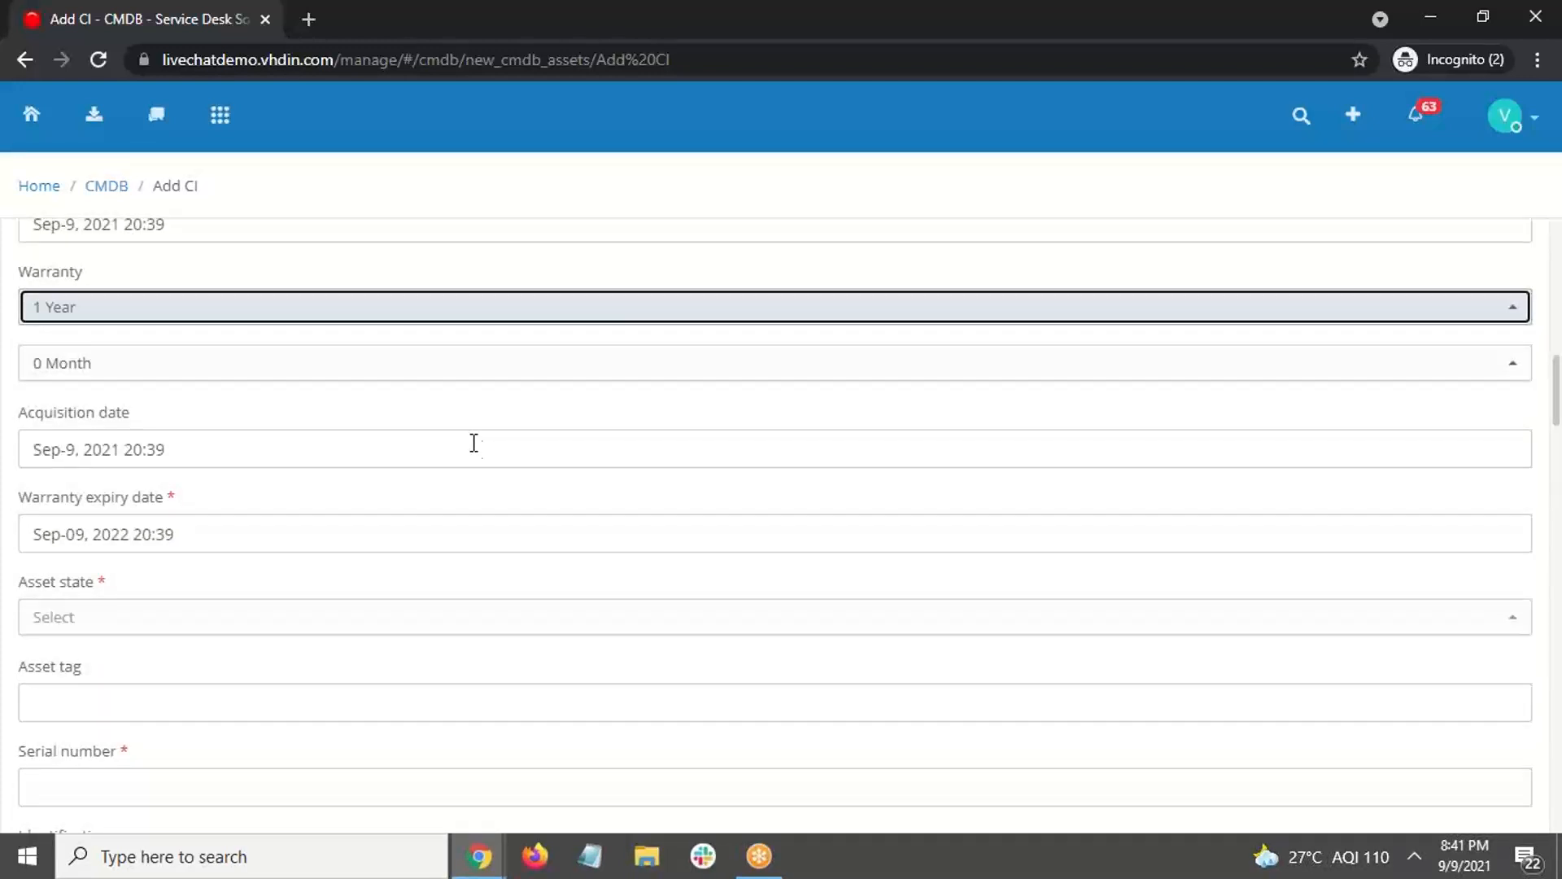
{"action": "scroll", "coordinate": [261, 562], "scroll_direction": "down", "scroll_amount": 1}
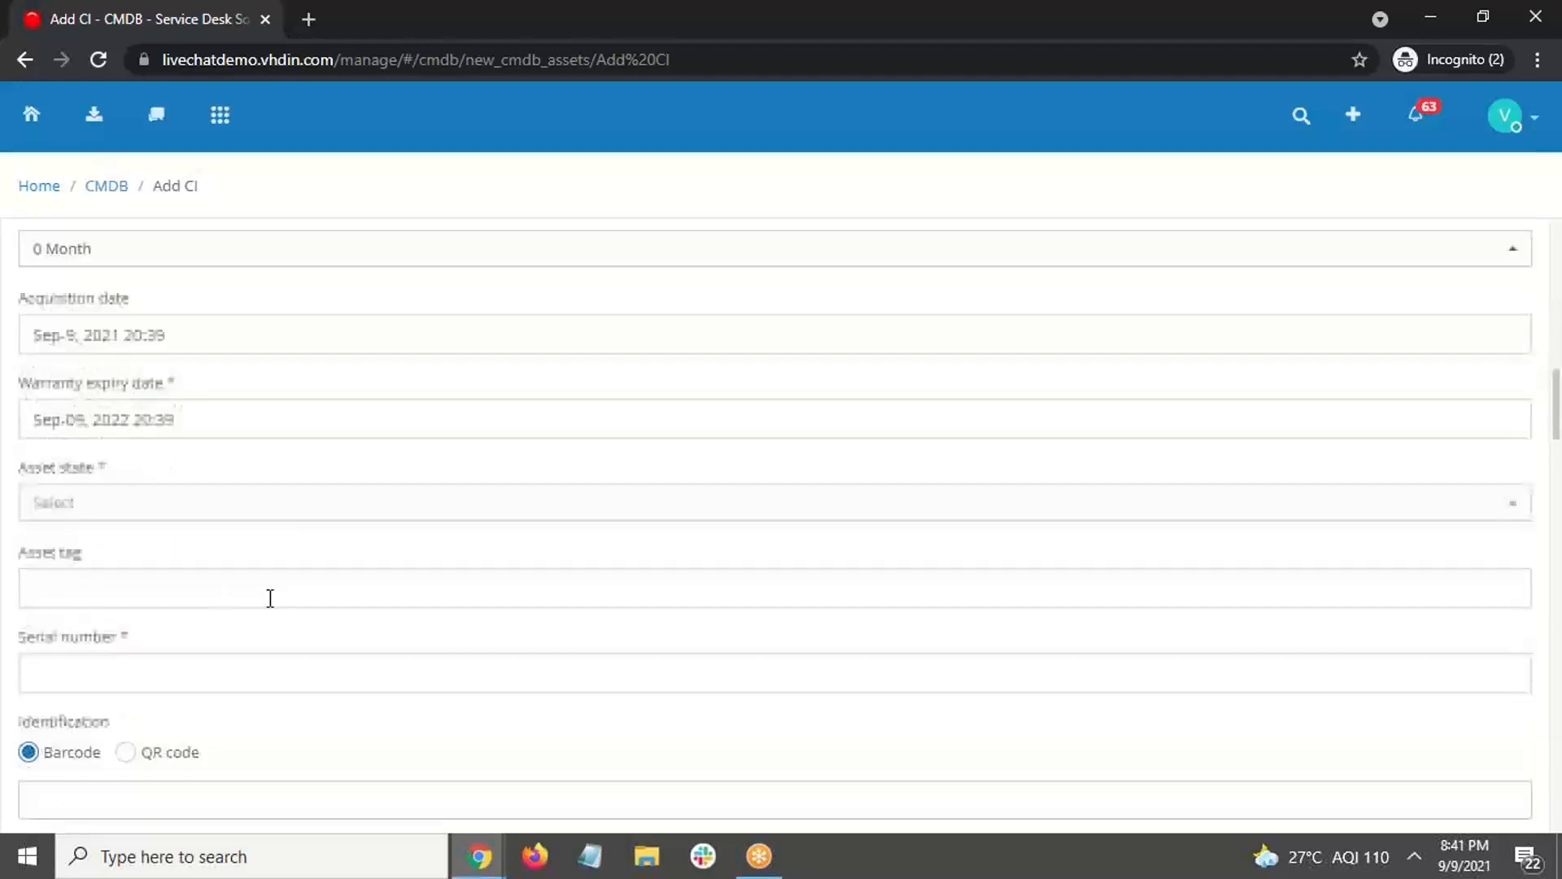
{"action": "left_click", "coordinate": [331, 515]}
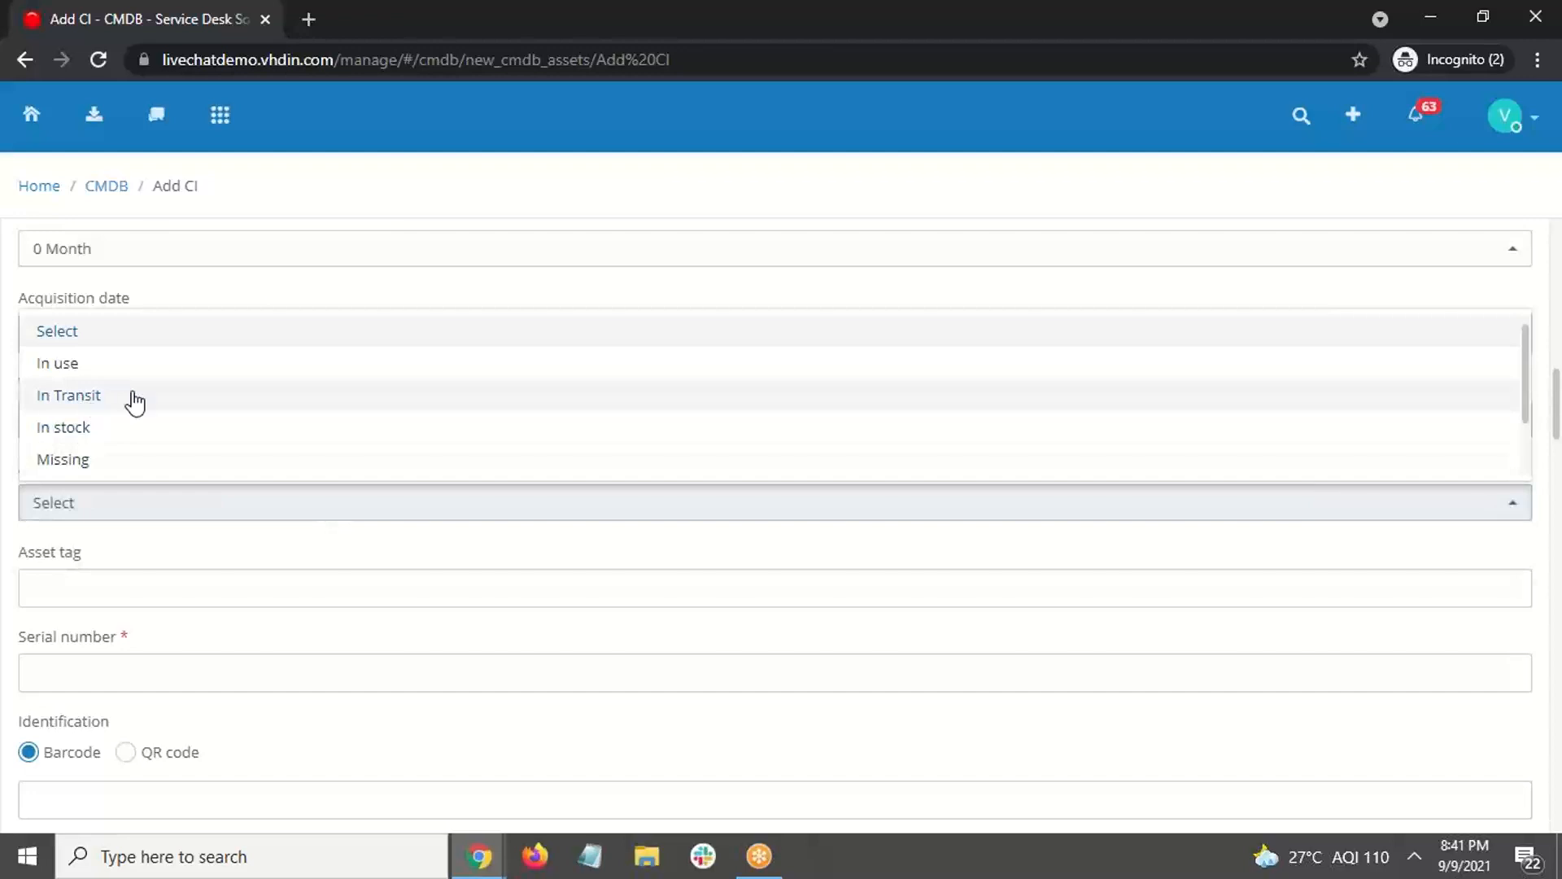
{"action": "left_click", "coordinate": [102, 368]}
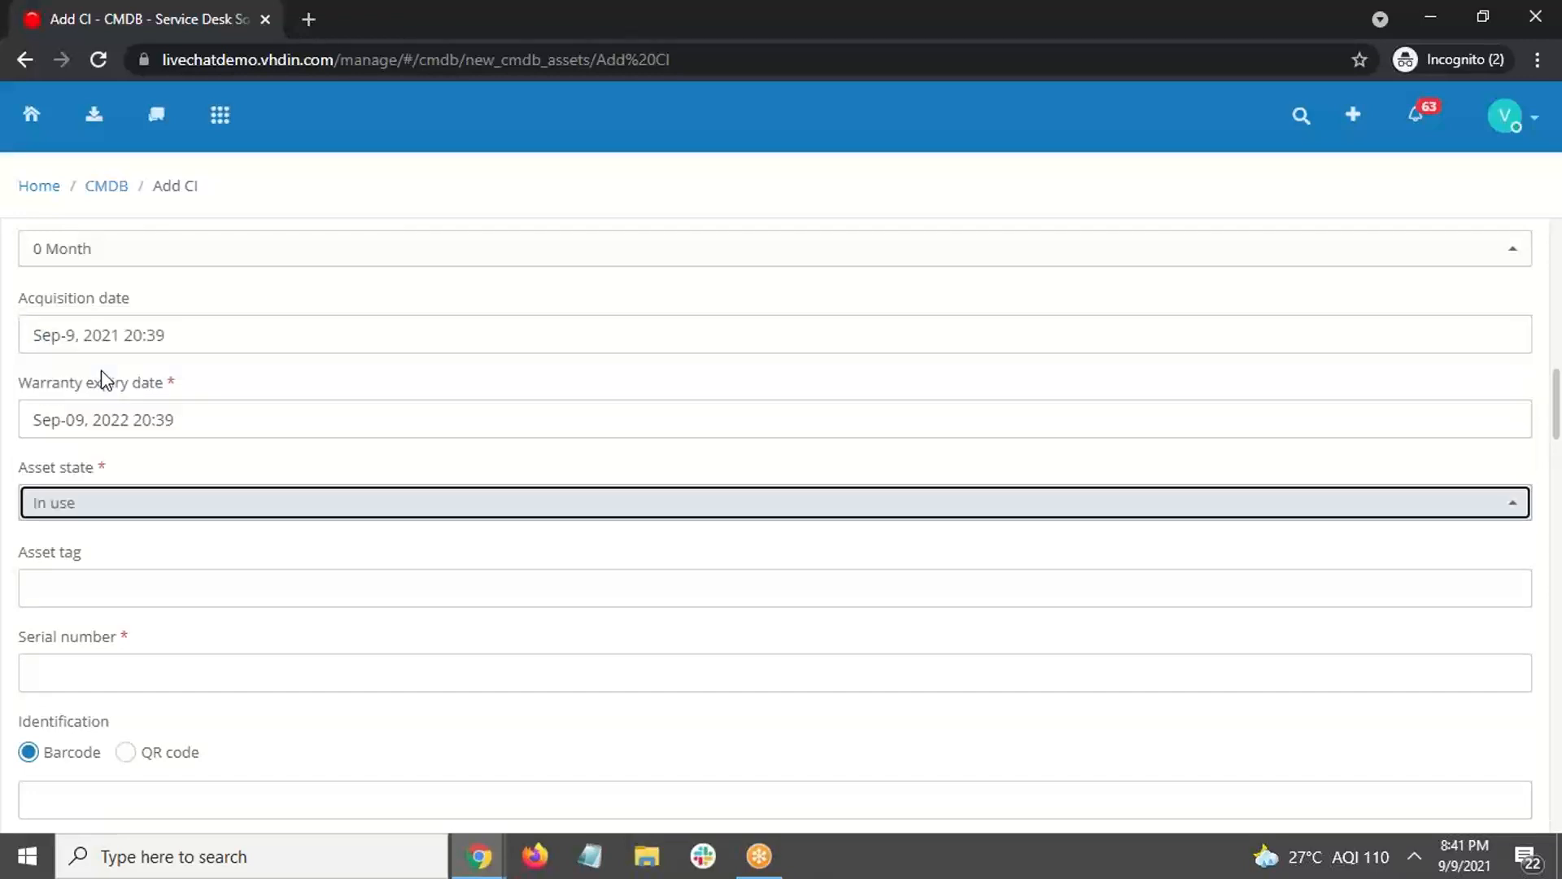
{"action": "scroll", "coordinate": [349, 444], "scroll_direction": "down", "scroll_amount": 1}
{"action": "scroll", "coordinate": [301, 488], "scroll_direction": "down", "scroll_amount": 1}
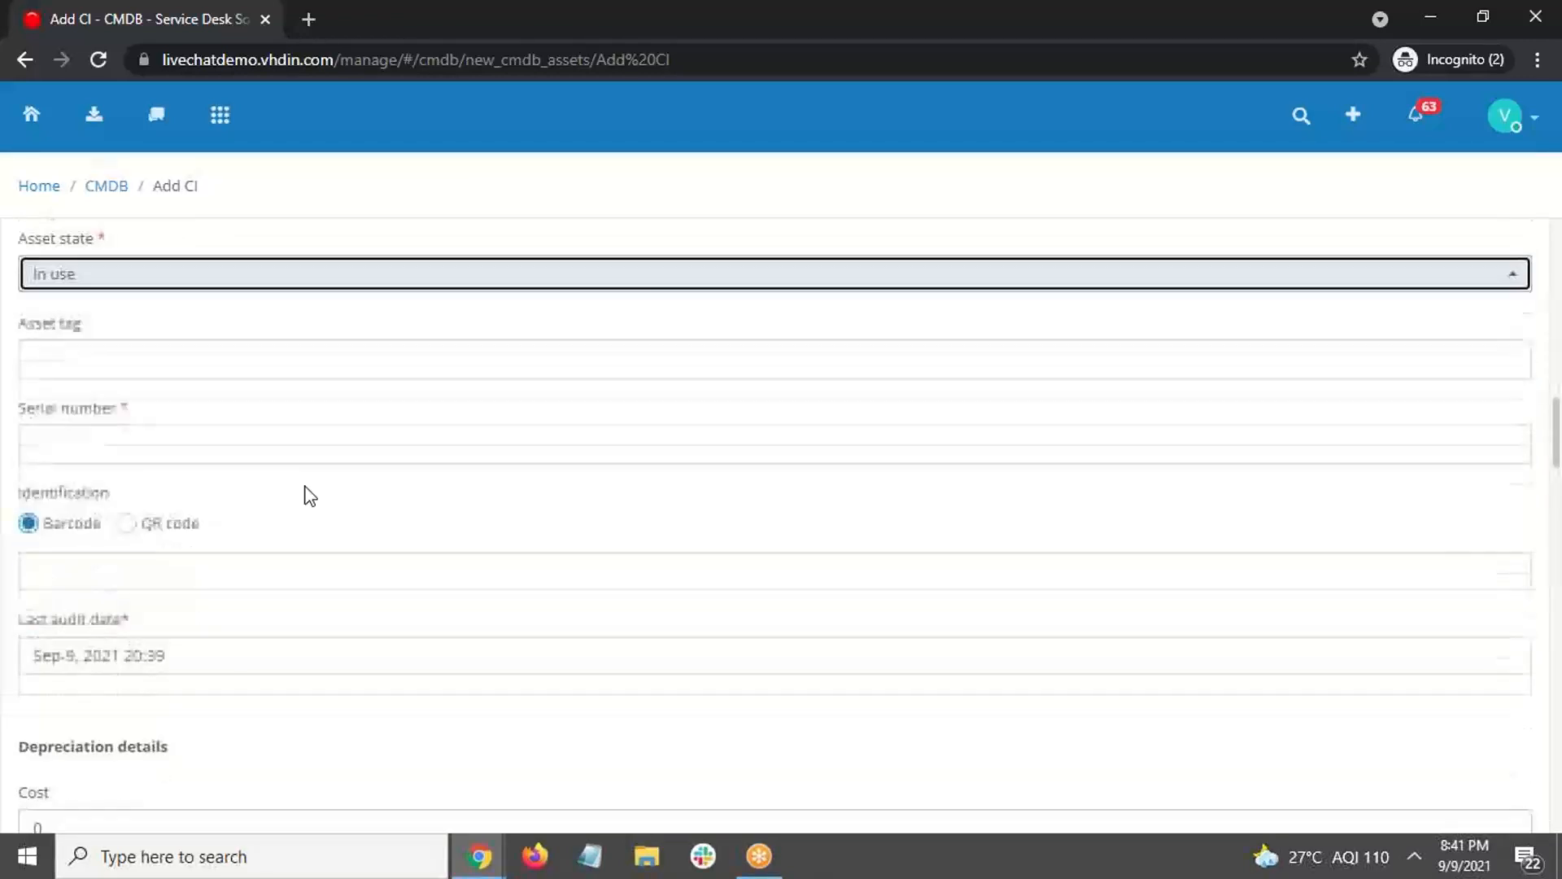
{"action": "left_click", "coordinate": [280, 445]}
{"action": "type", "text": "452"}
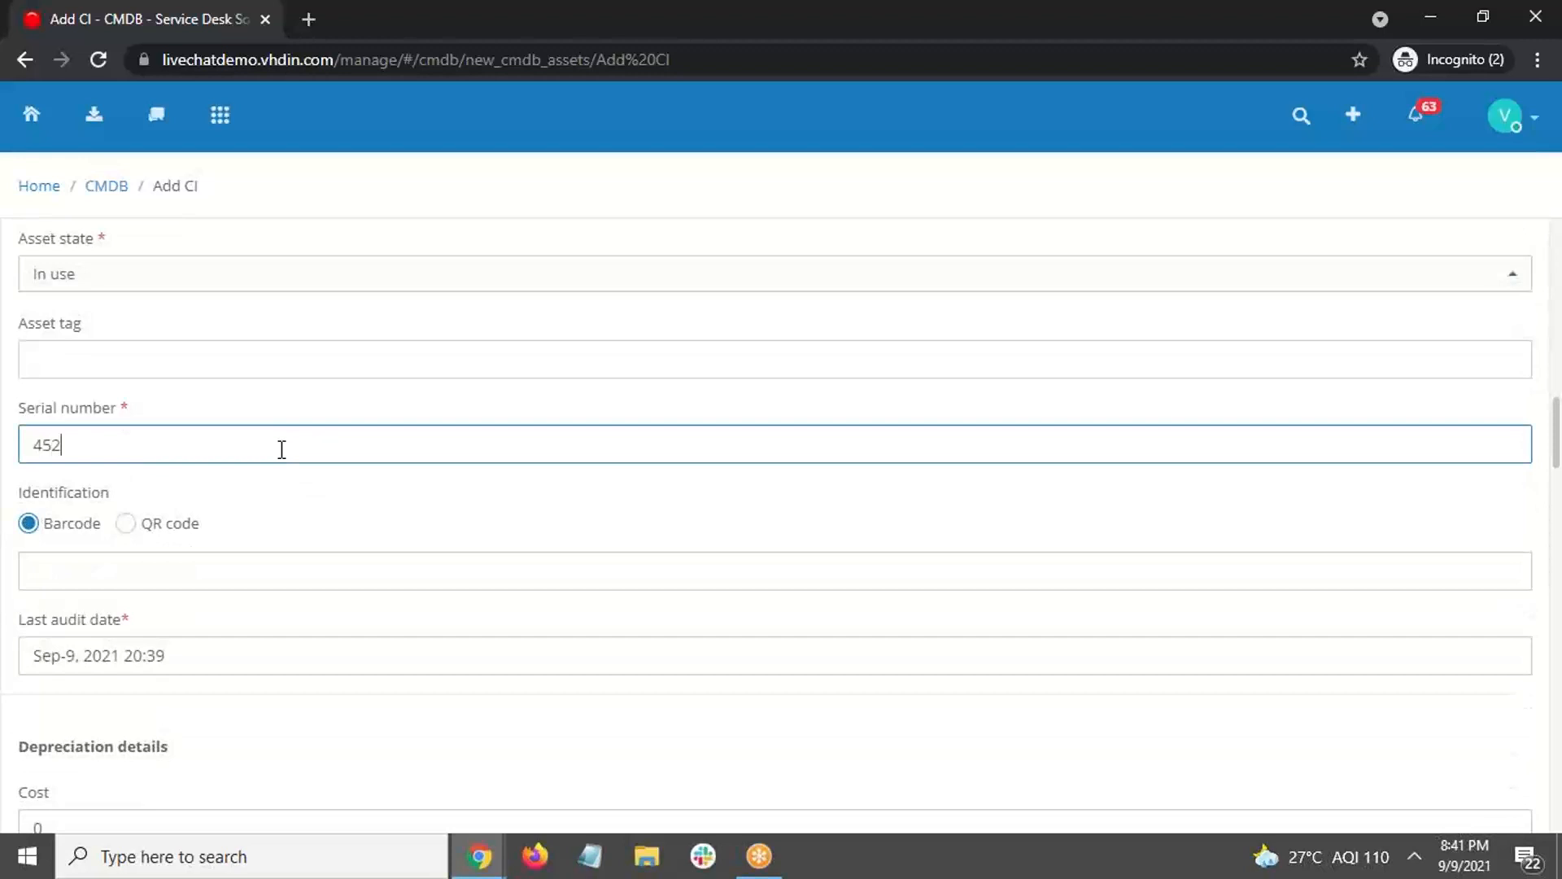
{"action": "type", "text": "36"}
Step: Type the description 'Laptop231' in the Description editor
{"action": "scroll", "coordinate": [281, 449], "scroll_direction": "down", "scroll_amount": 1}
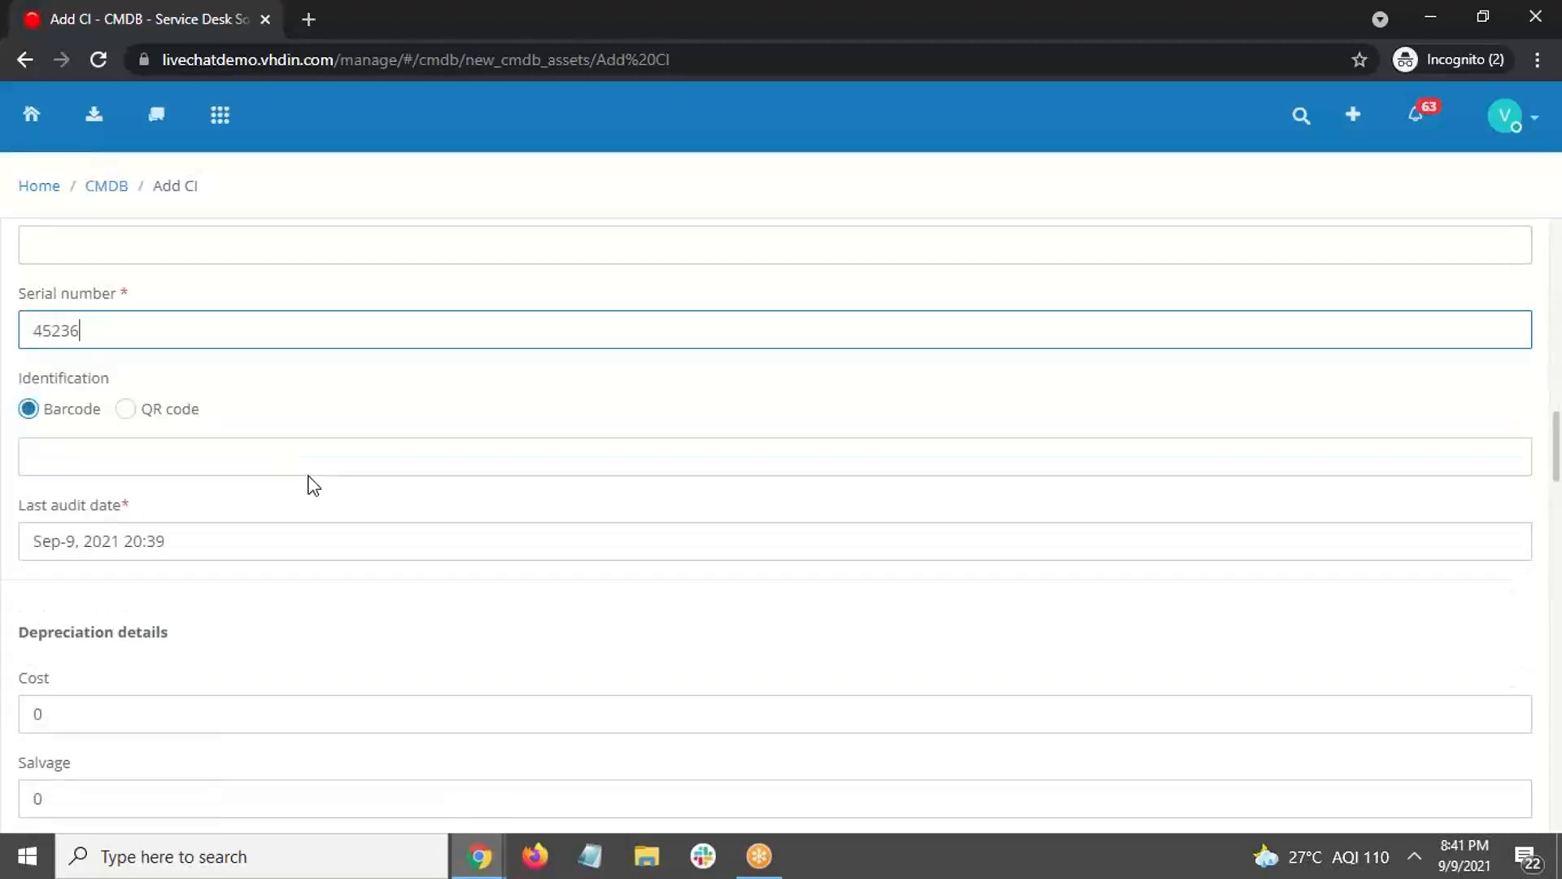
{"action": "scroll", "coordinate": [314, 477], "scroll_direction": "down", "scroll_amount": 2}
{"action": "scroll", "coordinate": [329, 367], "scroll_direction": "up", "scroll_amount": 1}
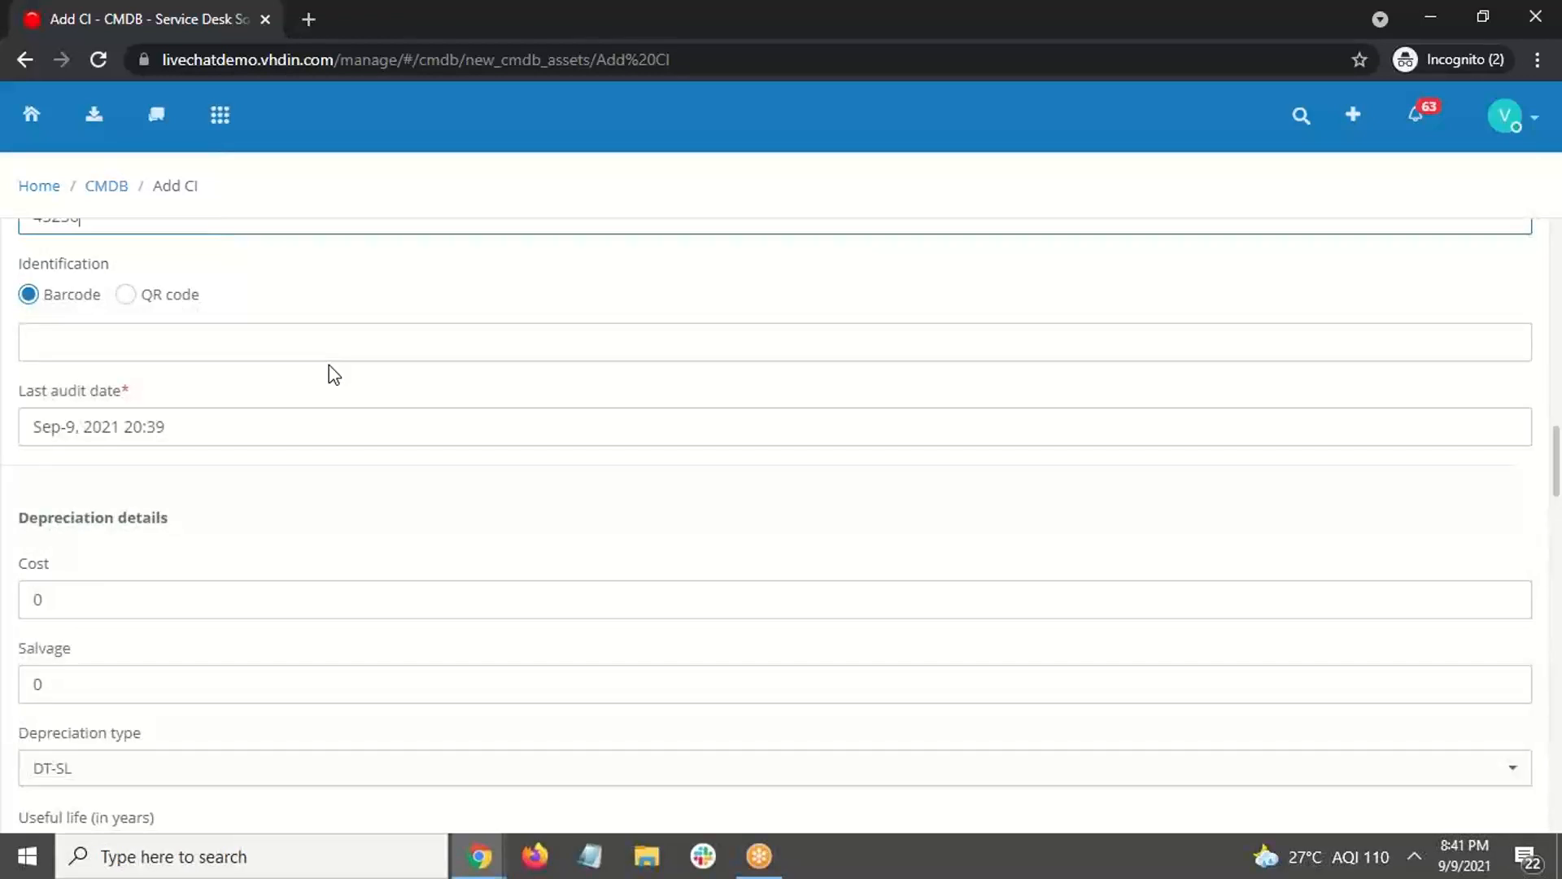
{"action": "scroll", "coordinate": [331, 369], "scroll_direction": "down", "scroll_amount": 1}
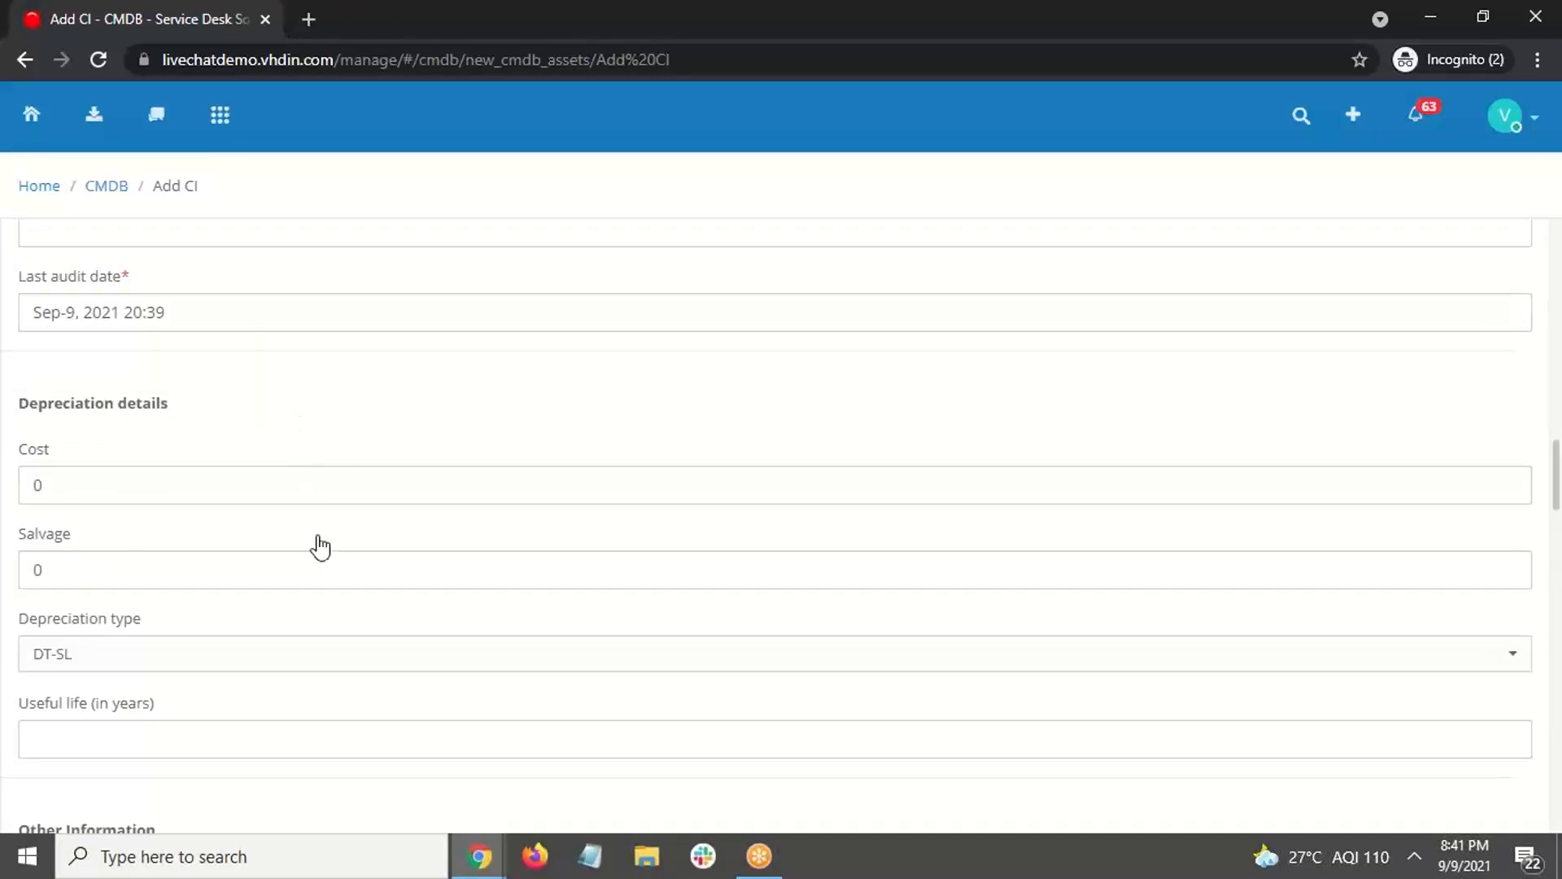
{"action": "scroll", "coordinate": [320, 546], "scroll_direction": "down", "scroll_amount": 2}
{"action": "scroll", "coordinate": [510, 467], "scroll_direction": "down", "scroll_amount": 3}
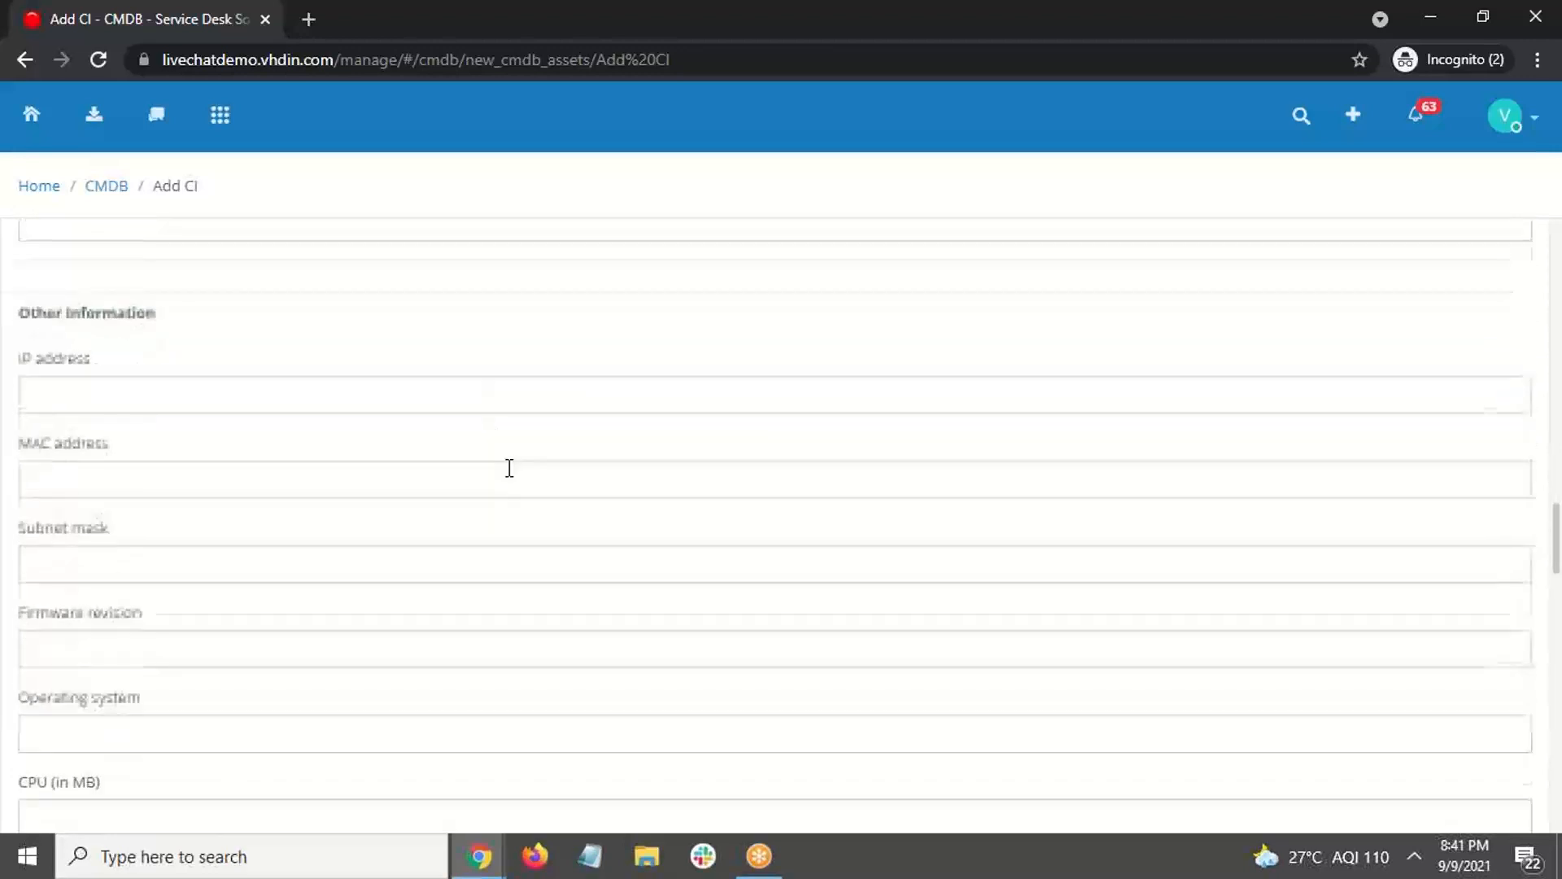
{"action": "scroll", "coordinate": [509, 468], "scroll_direction": "down", "scroll_amount": 8}
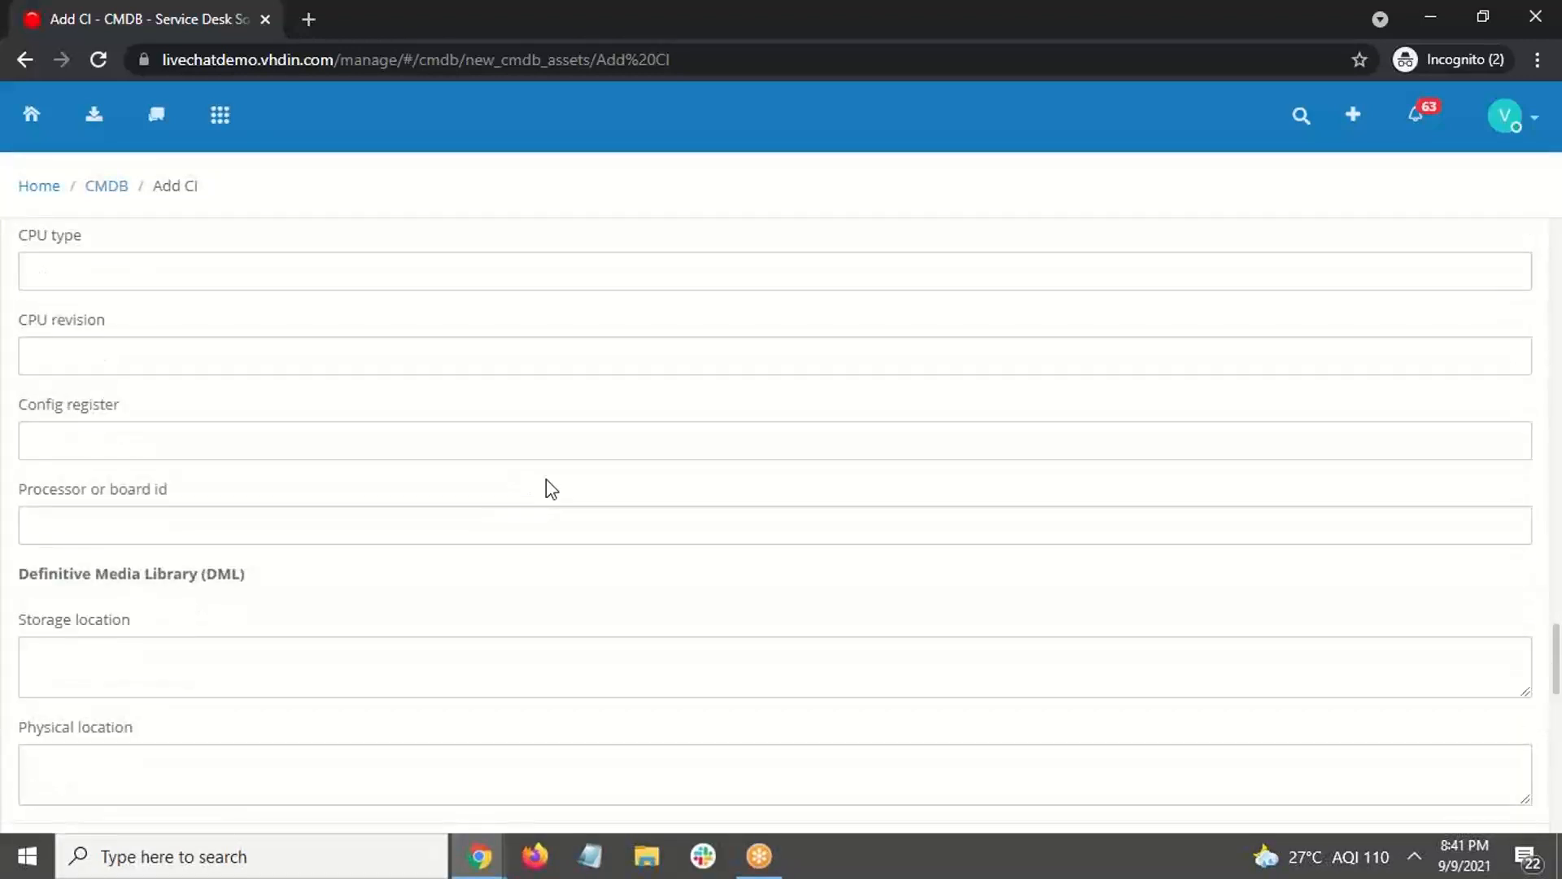
{"action": "scroll", "coordinate": [562, 456], "scroll_direction": "down", "scroll_amount": 3}
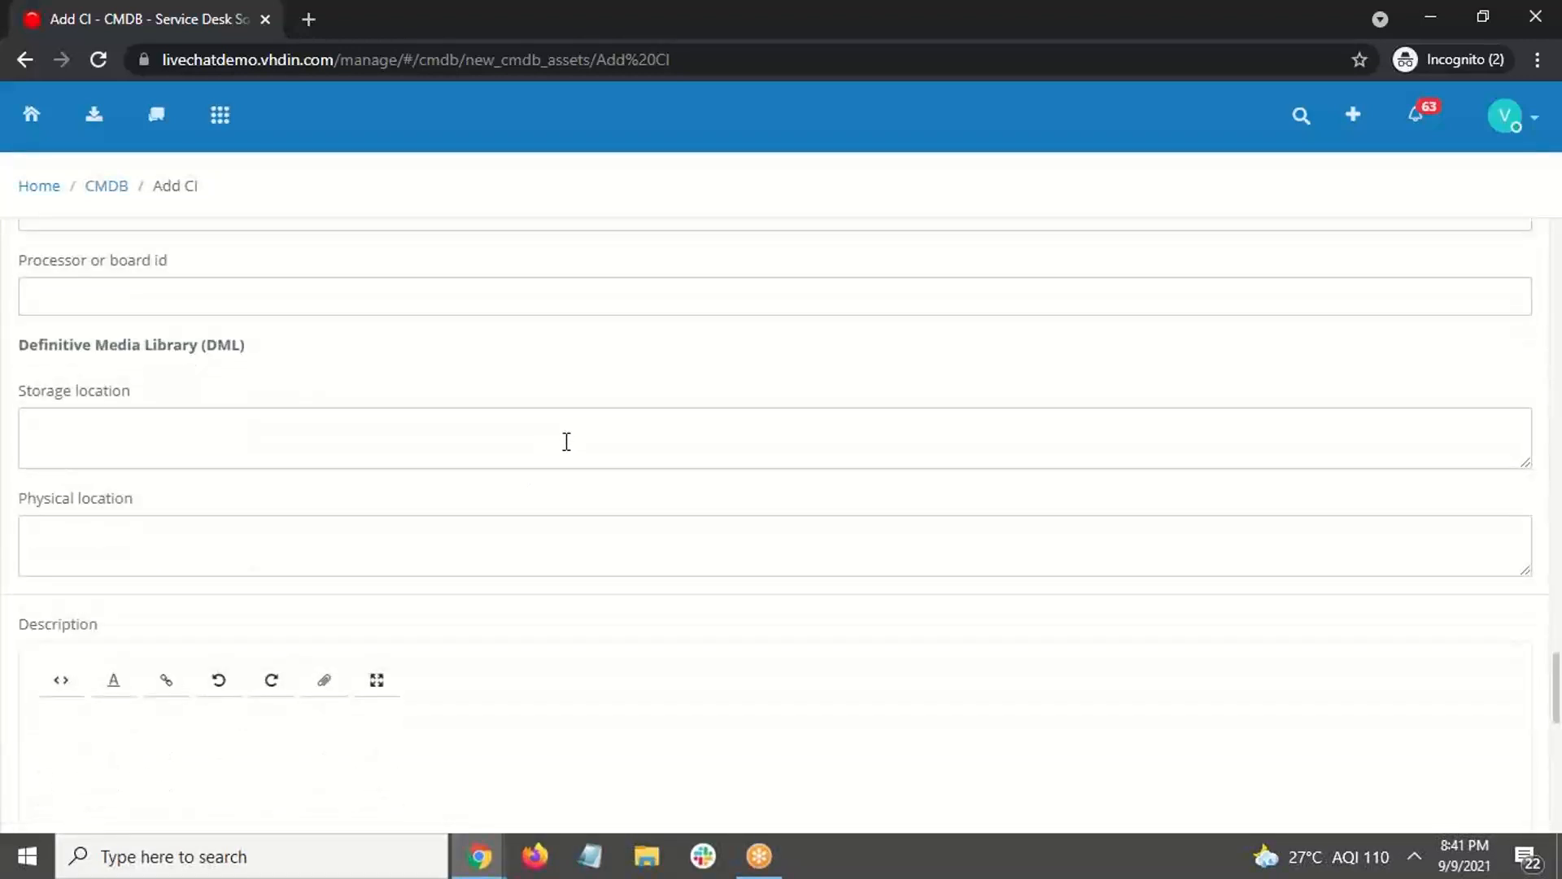
{"action": "scroll", "coordinate": [566, 441], "scroll_direction": "down", "scroll_amount": 1}
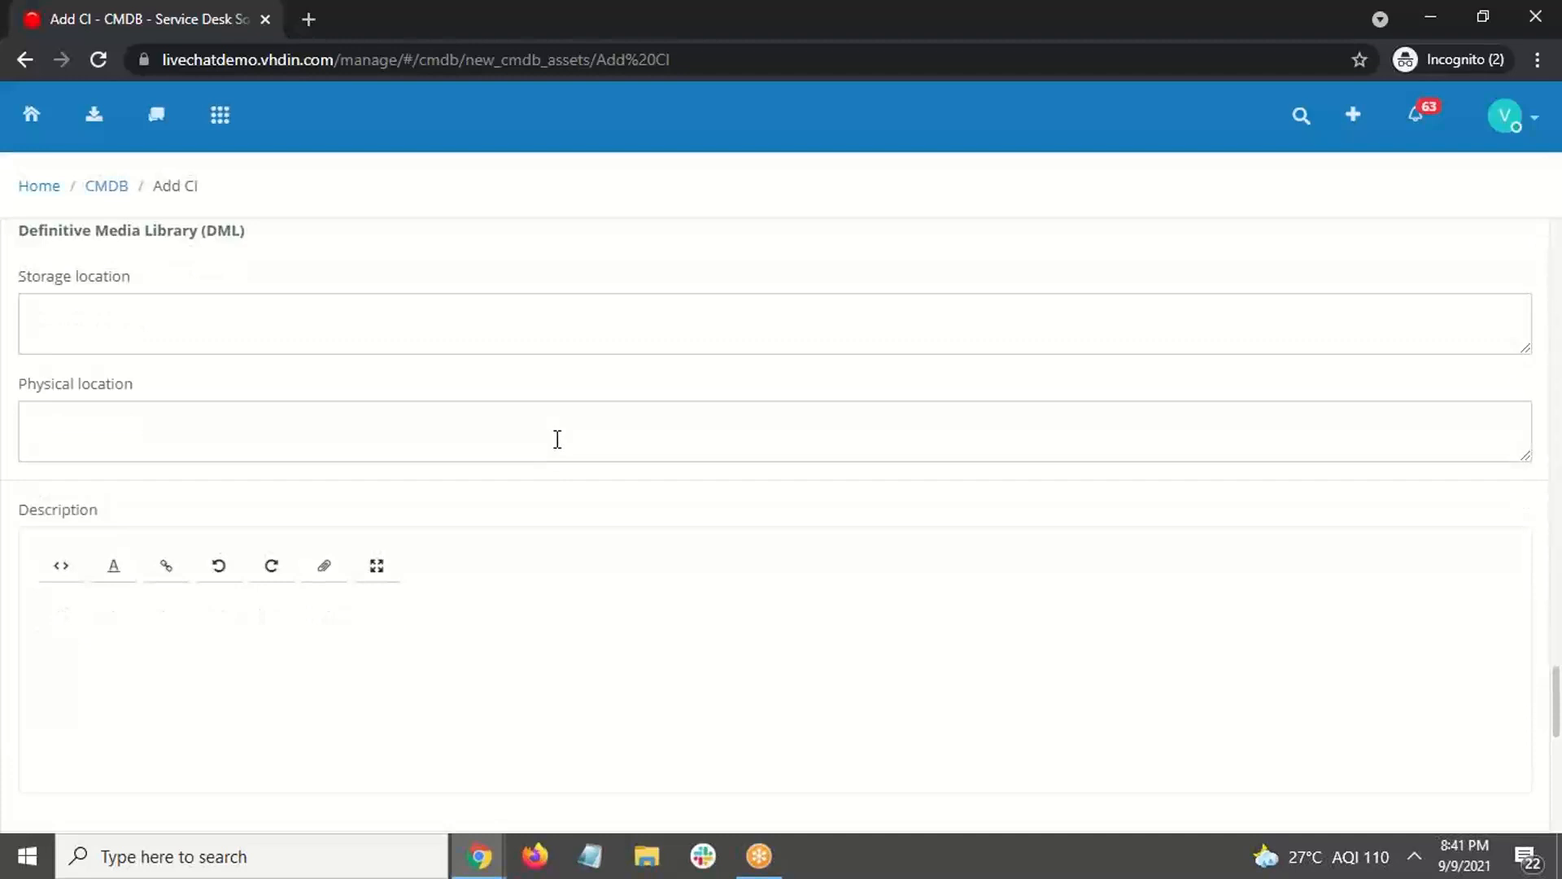
{"action": "scroll", "coordinate": [488, 521], "scroll_direction": "down", "scroll_amount": 1}
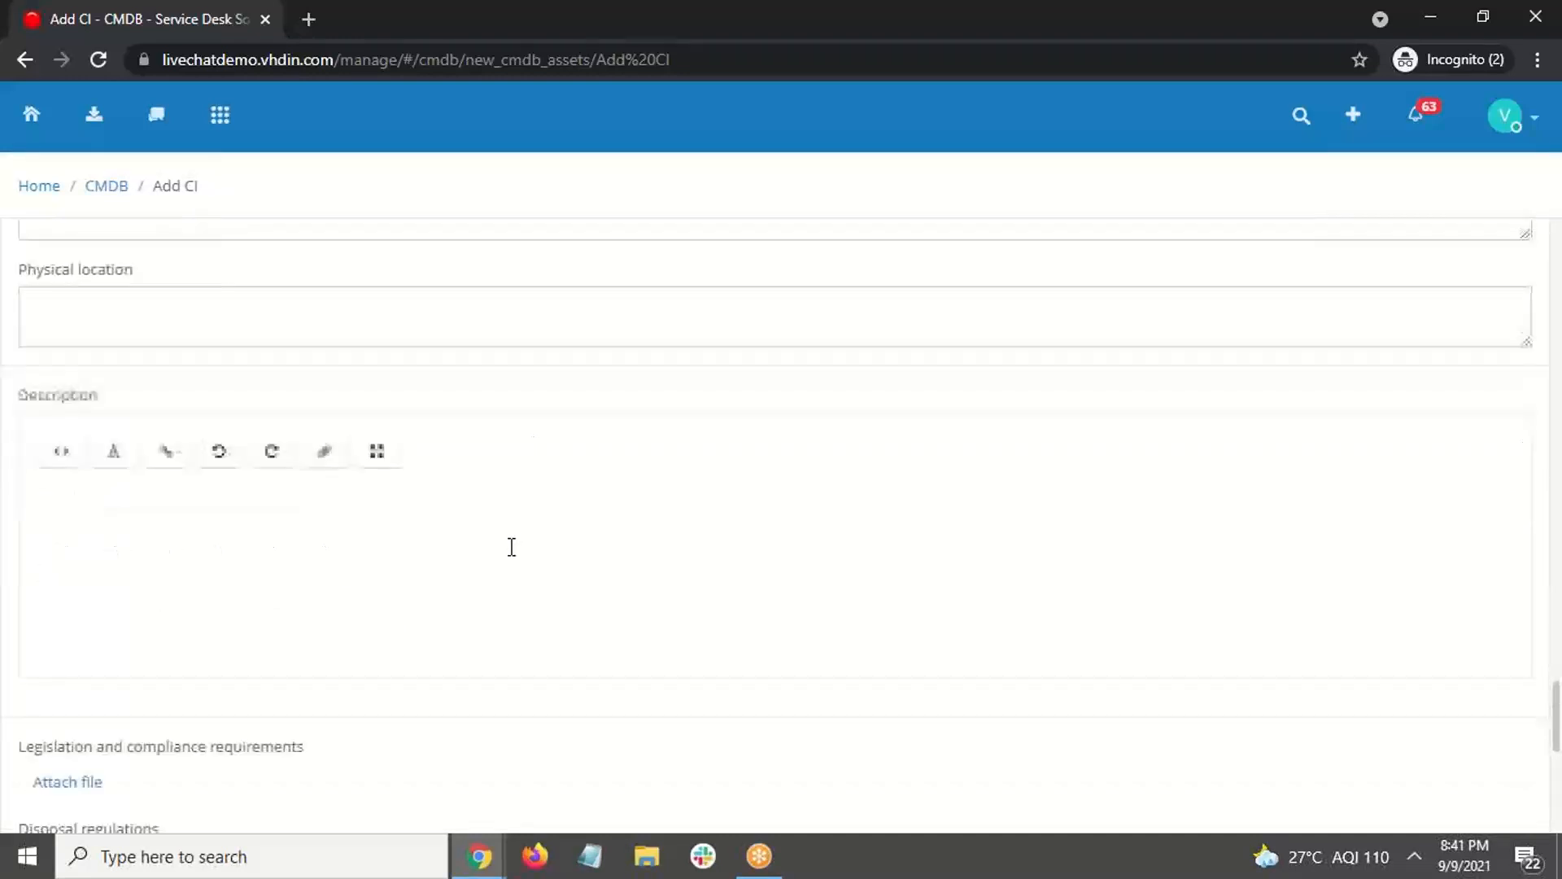
{"action": "left_click", "coordinate": [512, 547]}
{"action": "type", "text": "4"}
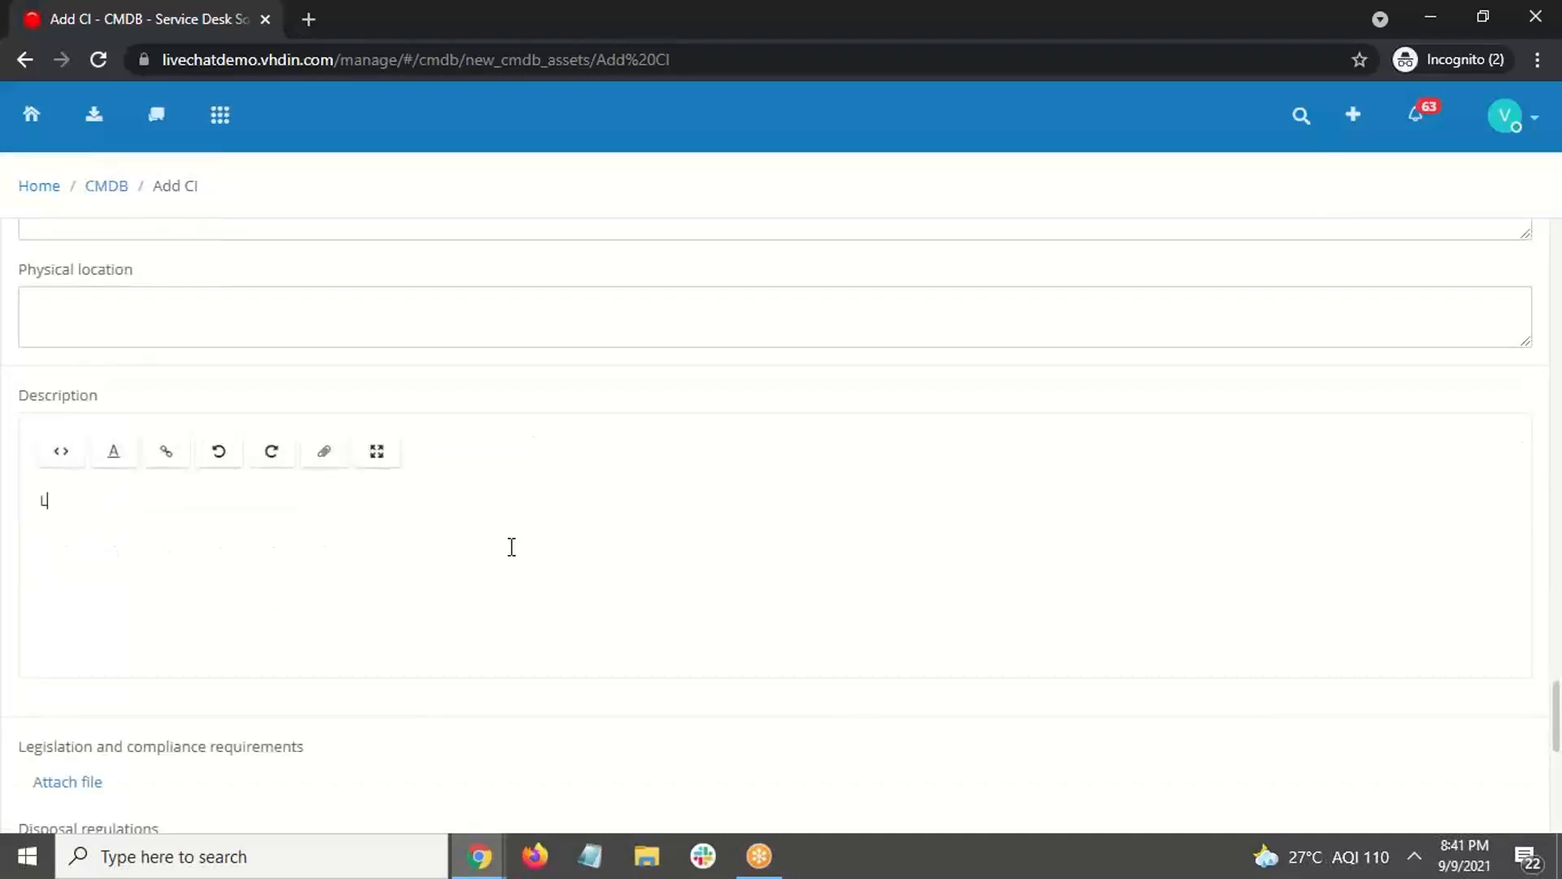
{"action": "type", "text": "aptop231"}
Step: Pick a manager in the Managed by dropdown
{"action": "scroll", "coordinate": [512, 546], "scroll_direction": "down", "scroll_amount": 7}
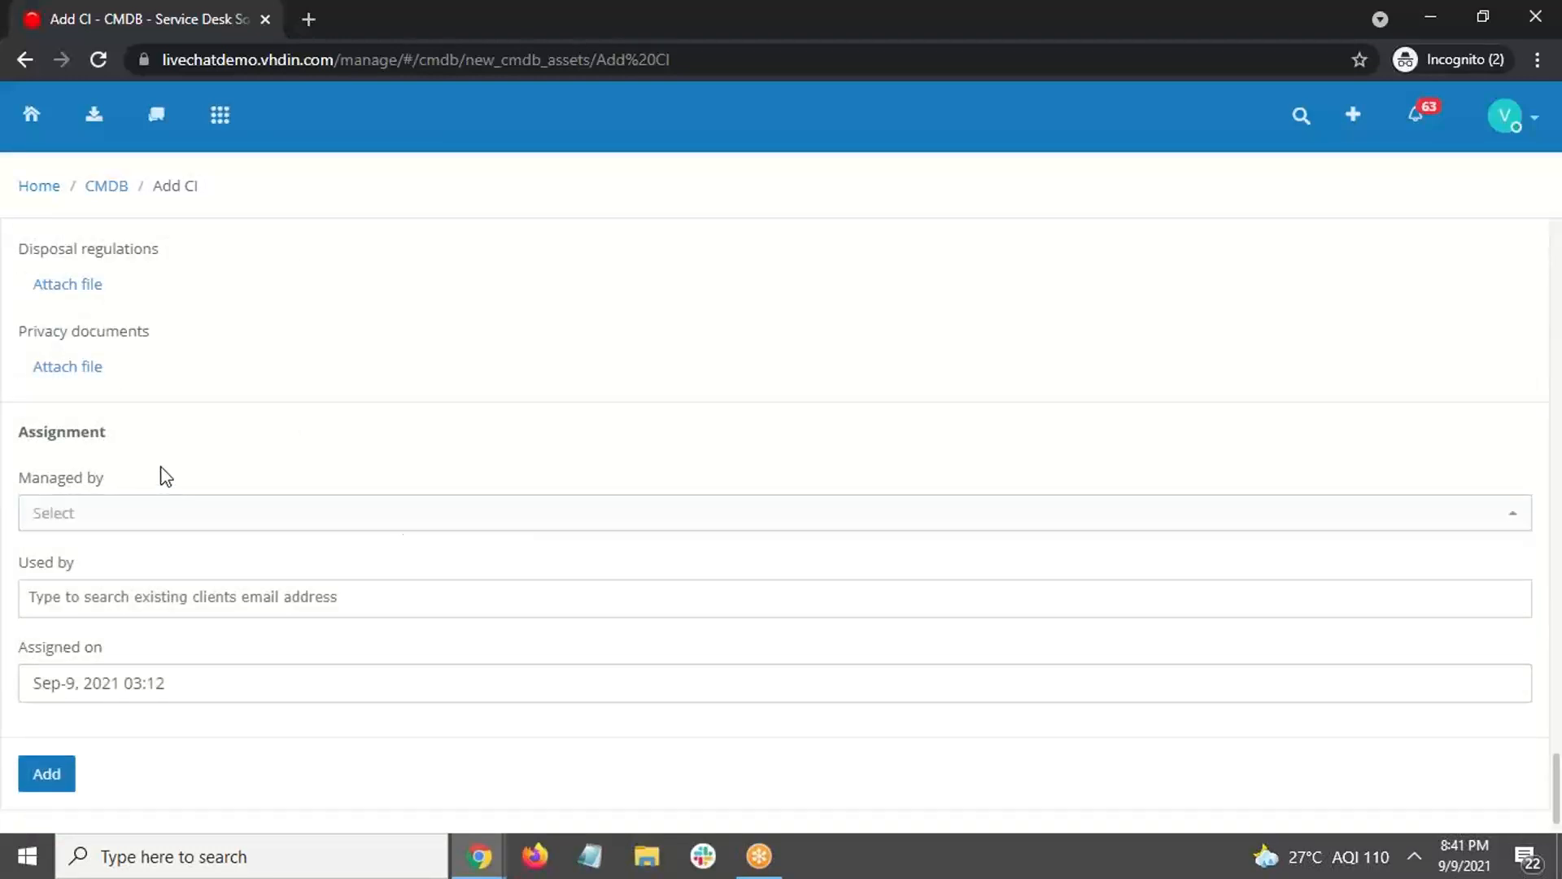
{"action": "left_click", "coordinate": [188, 514]}
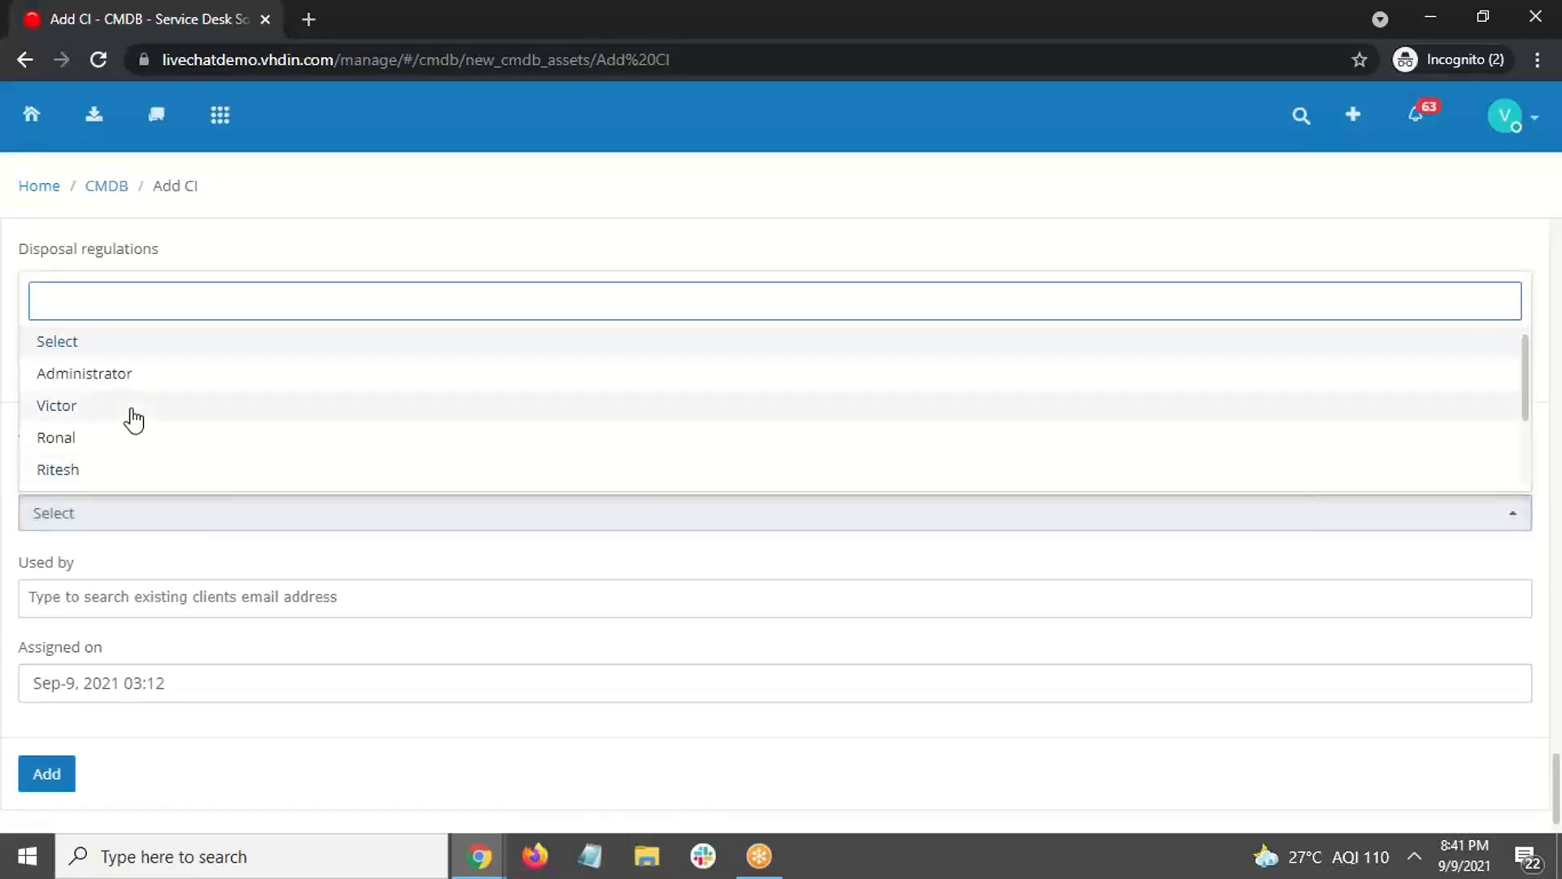
{"action": "left_click", "coordinate": [135, 416]}
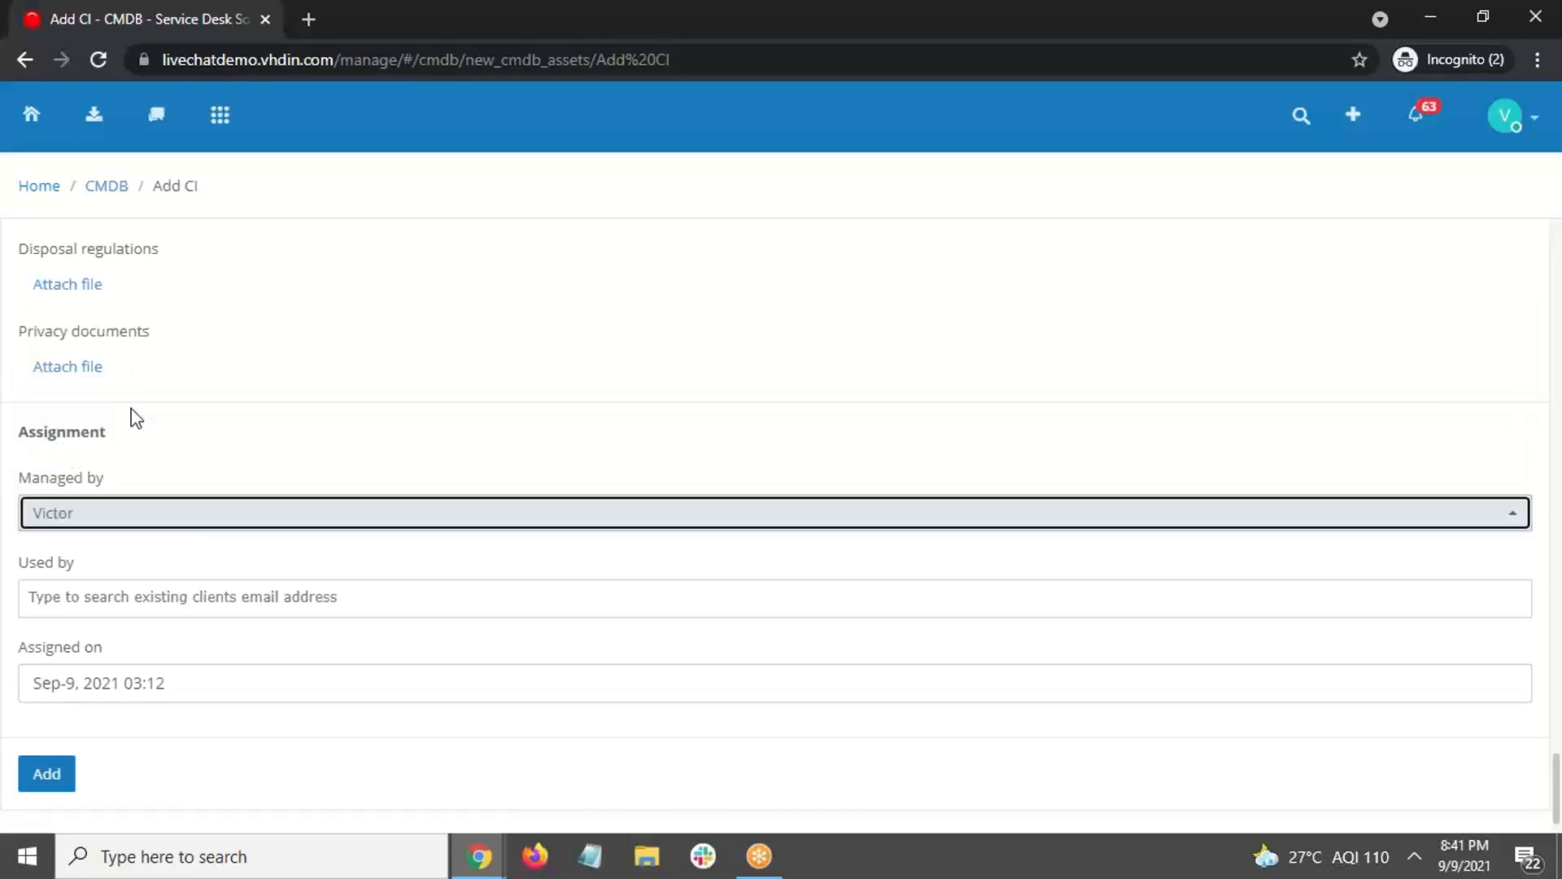
Step: Search for and select the client in Used by, then add the CI
{"action": "left_click", "coordinate": [273, 595]}
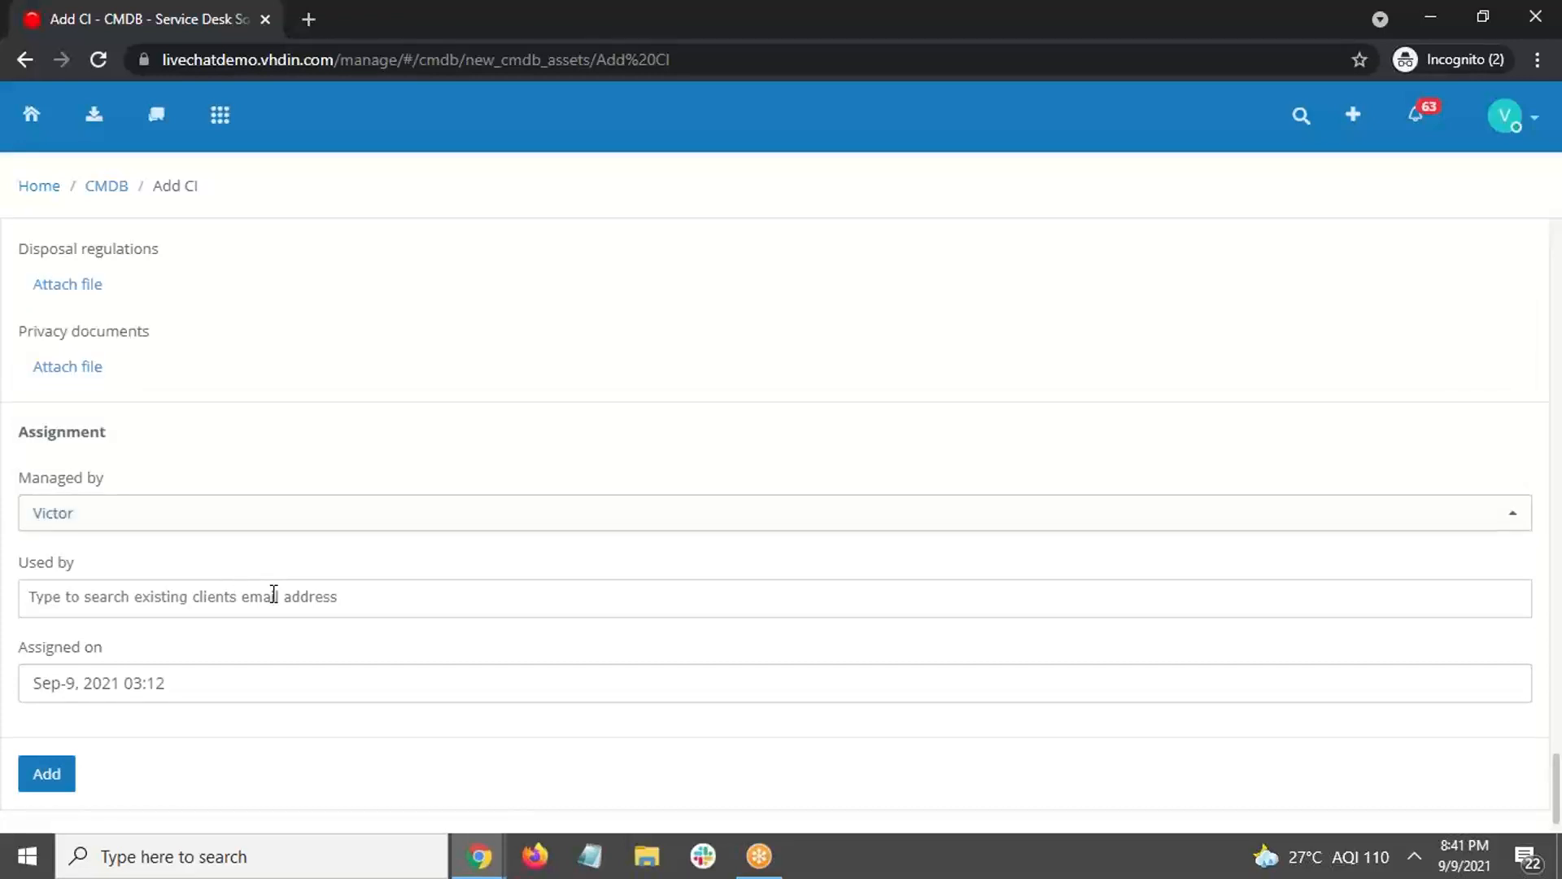
{"action": "type", "text": "den"}
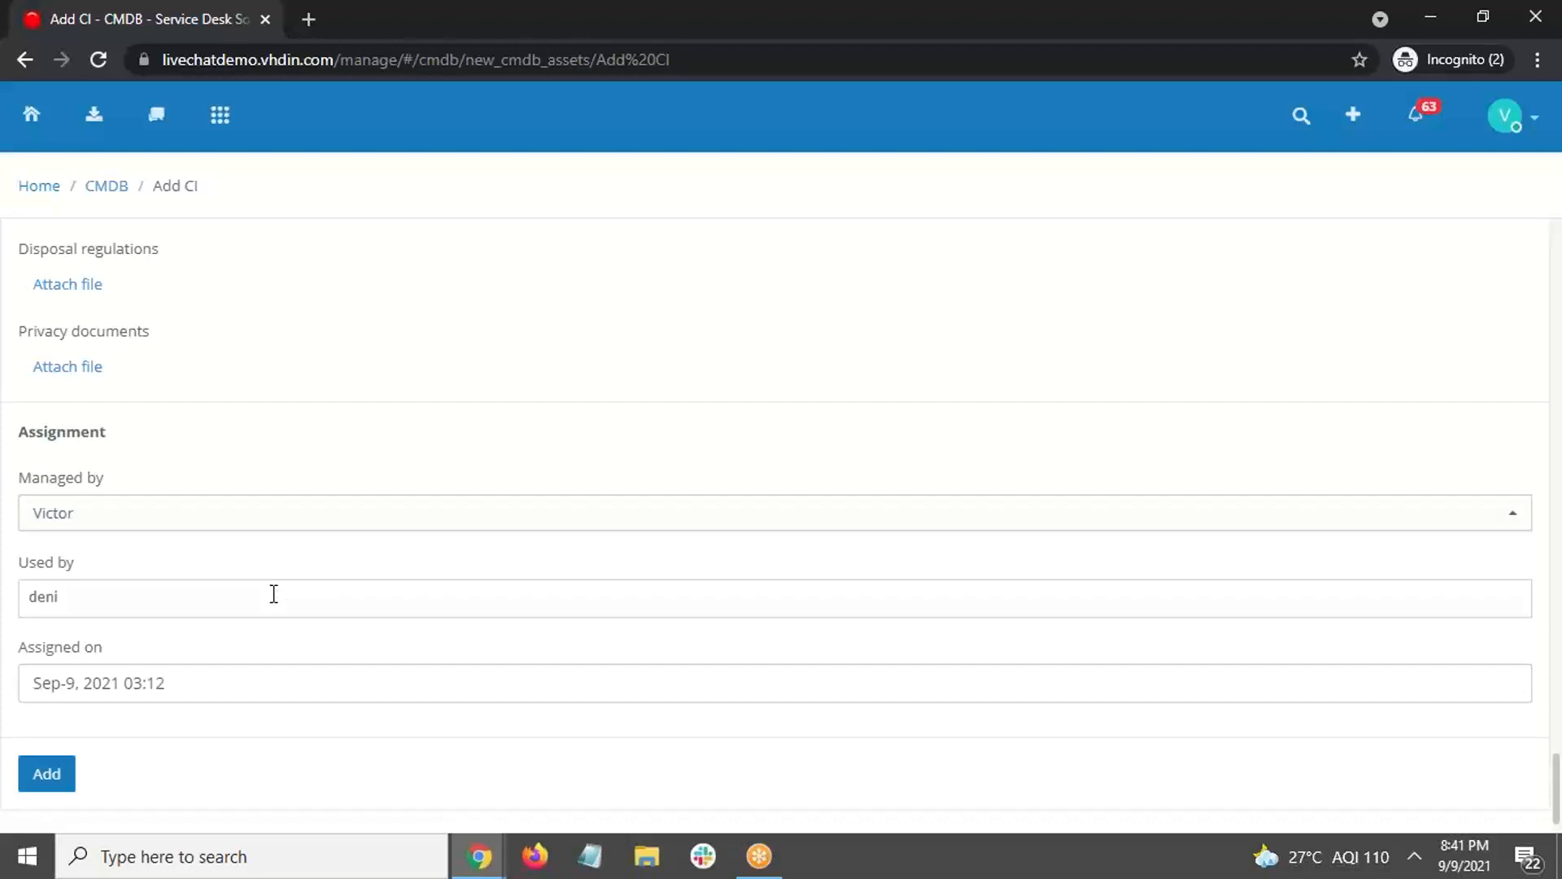
{"action": "type", "text": "n"}
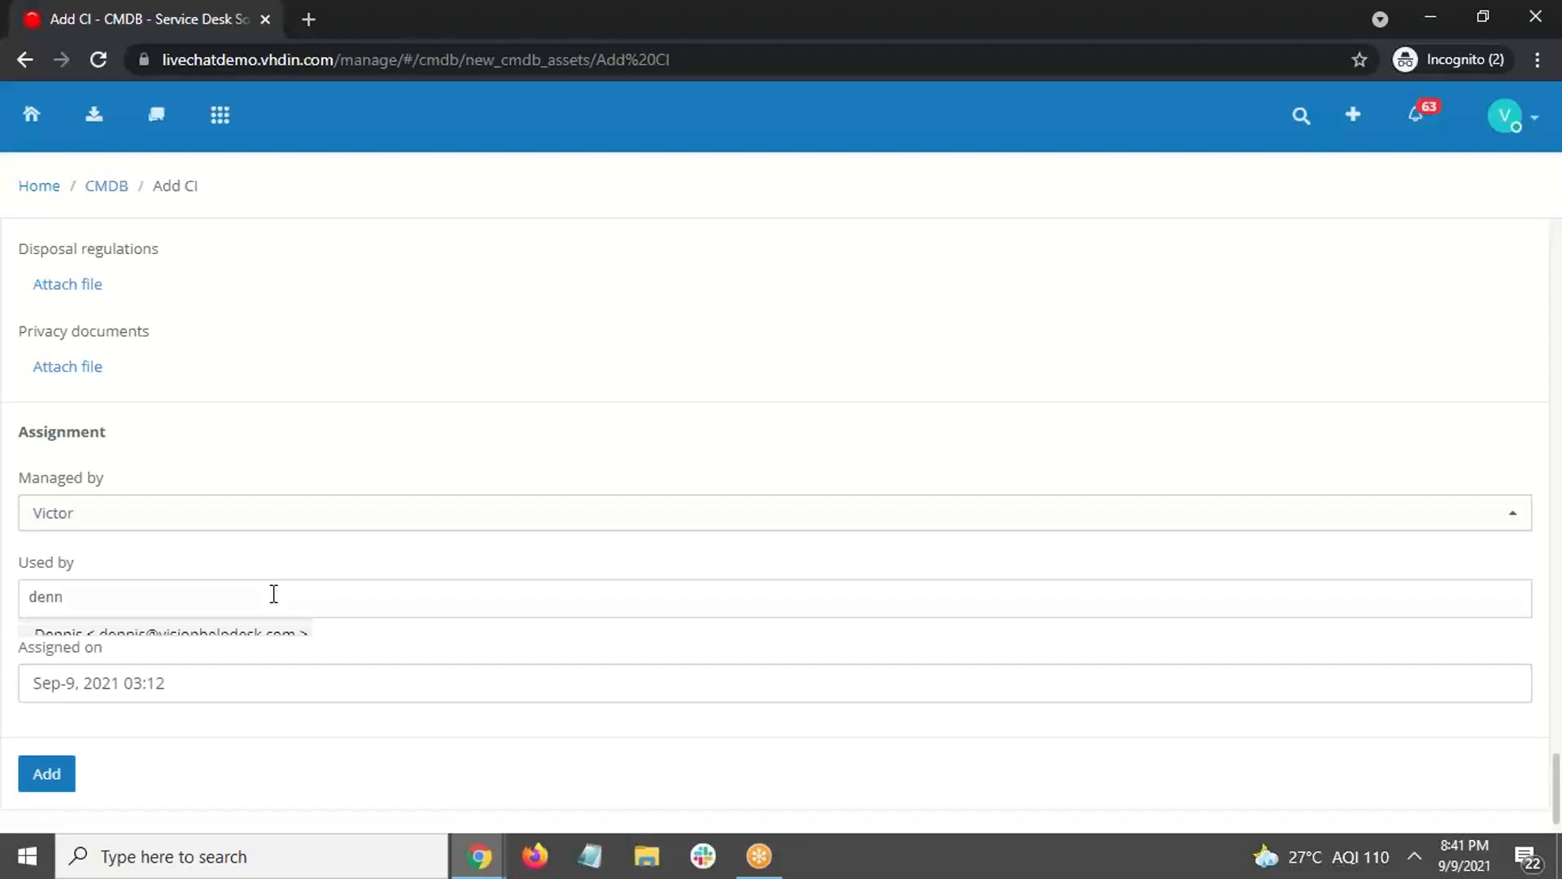
{"action": "left_click", "coordinate": [239, 635]}
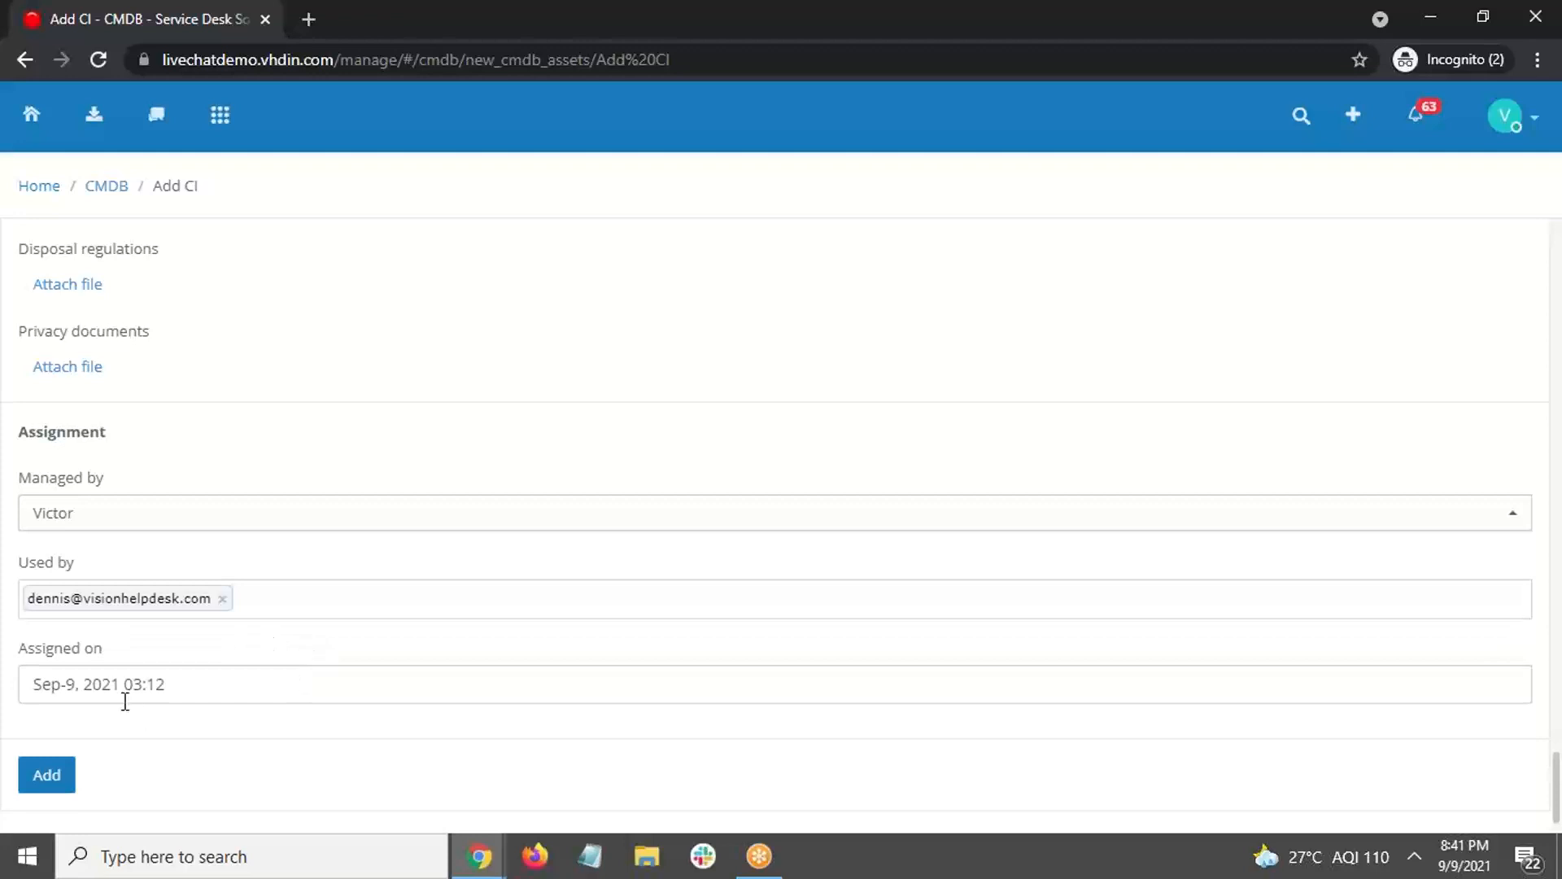
{"action": "left_click", "coordinate": [61, 798]}
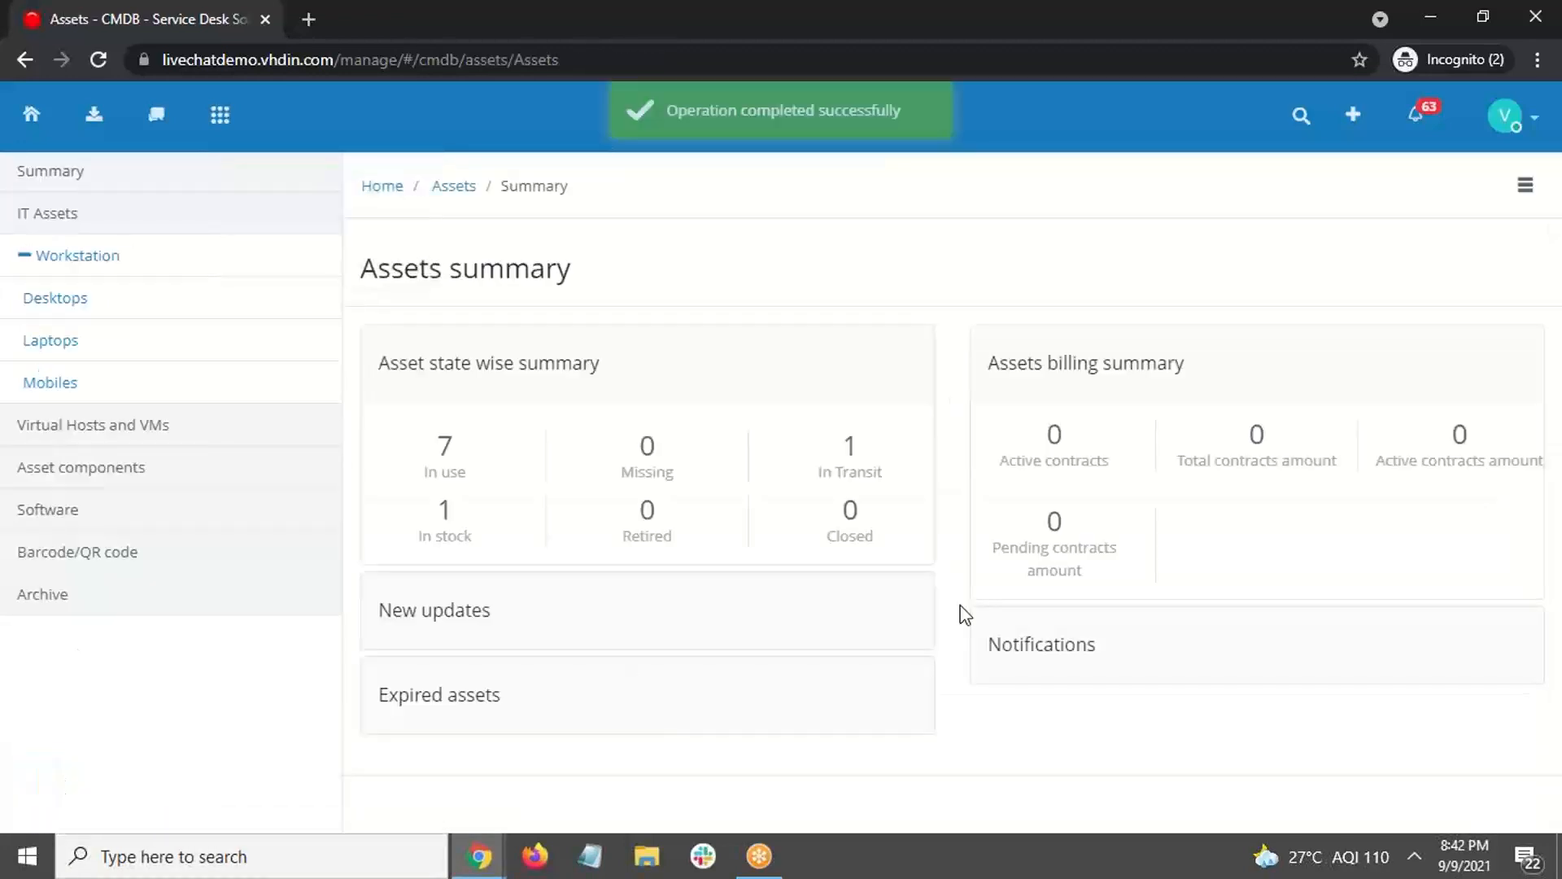
Step: List the laptops, switch to the CMDB module and open the Laptop2341 entry
{"action": "left_click", "coordinate": [106, 273]}
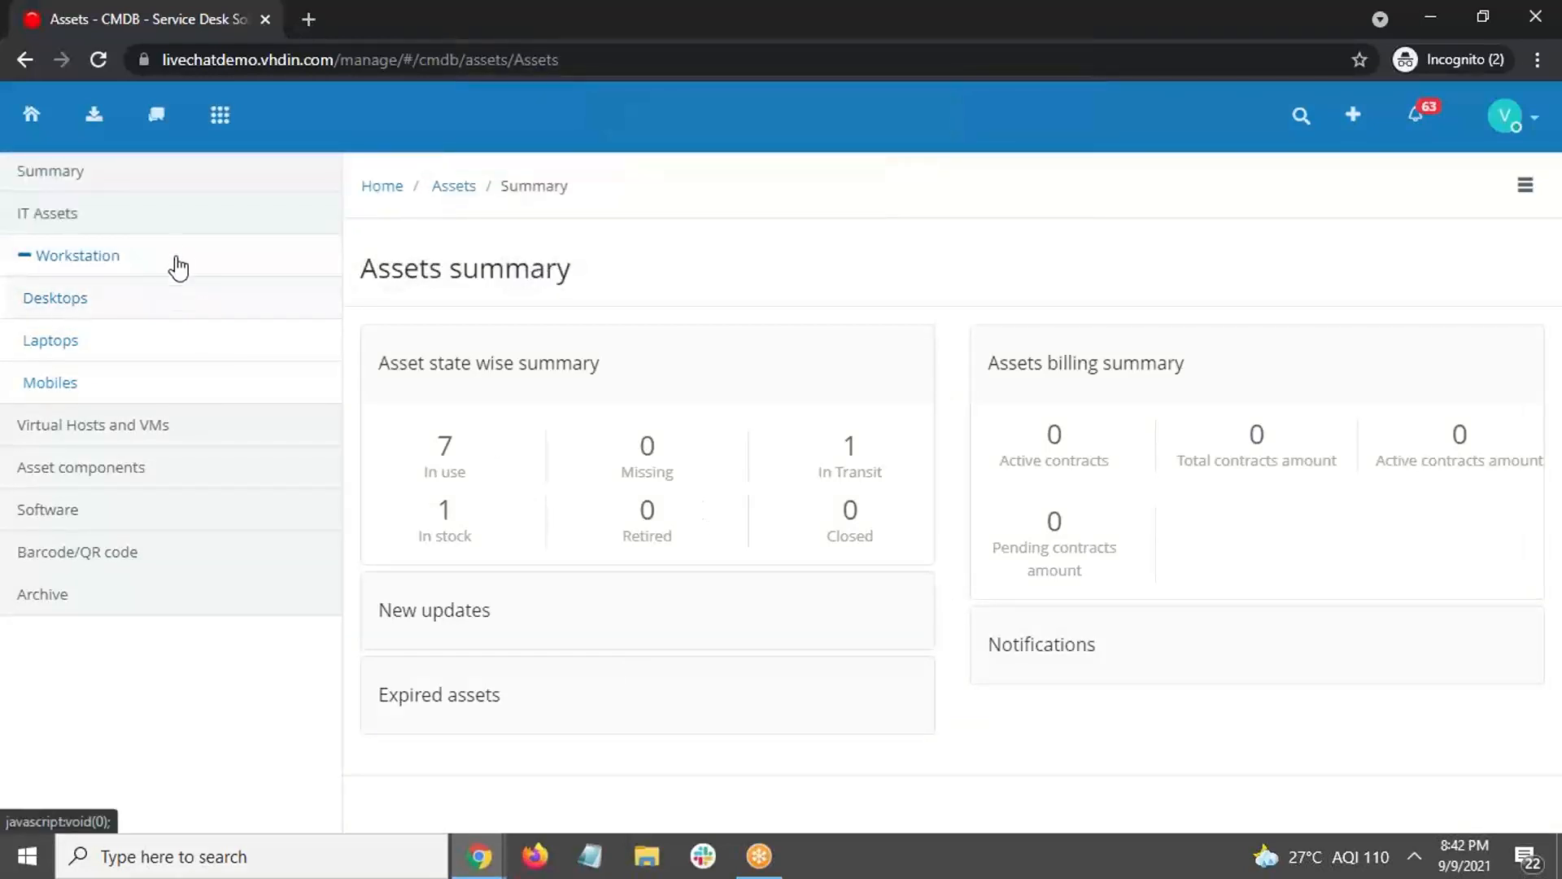
{"action": "left_click", "coordinate": [75, 349]}
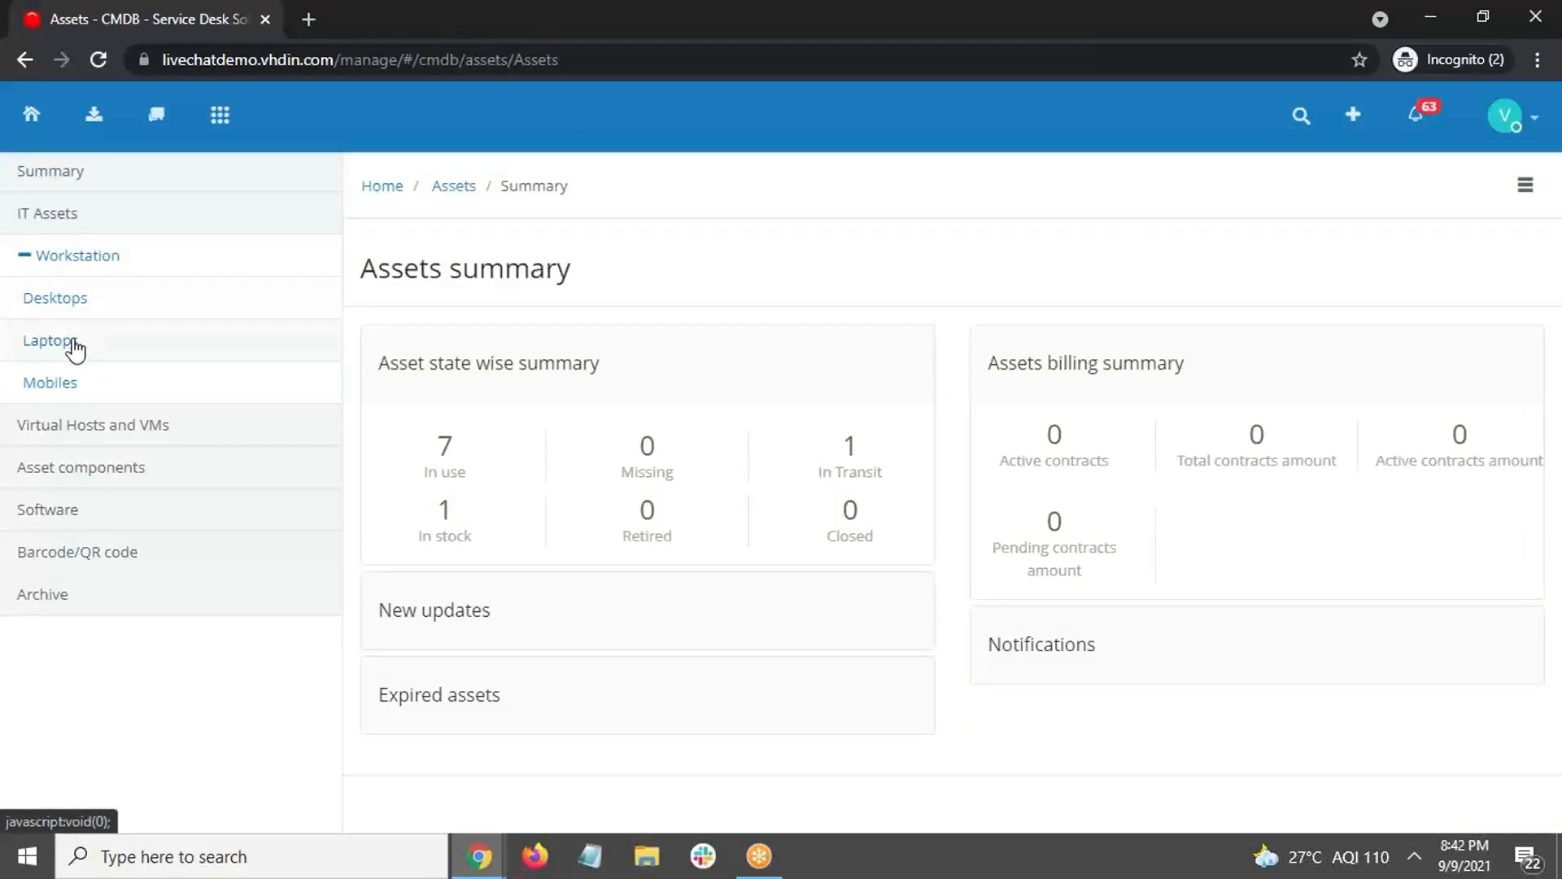
{"action": "left_click", "coordinate": [220, 114]}
{"action": "left_click", "coordinate": [540, 311]}
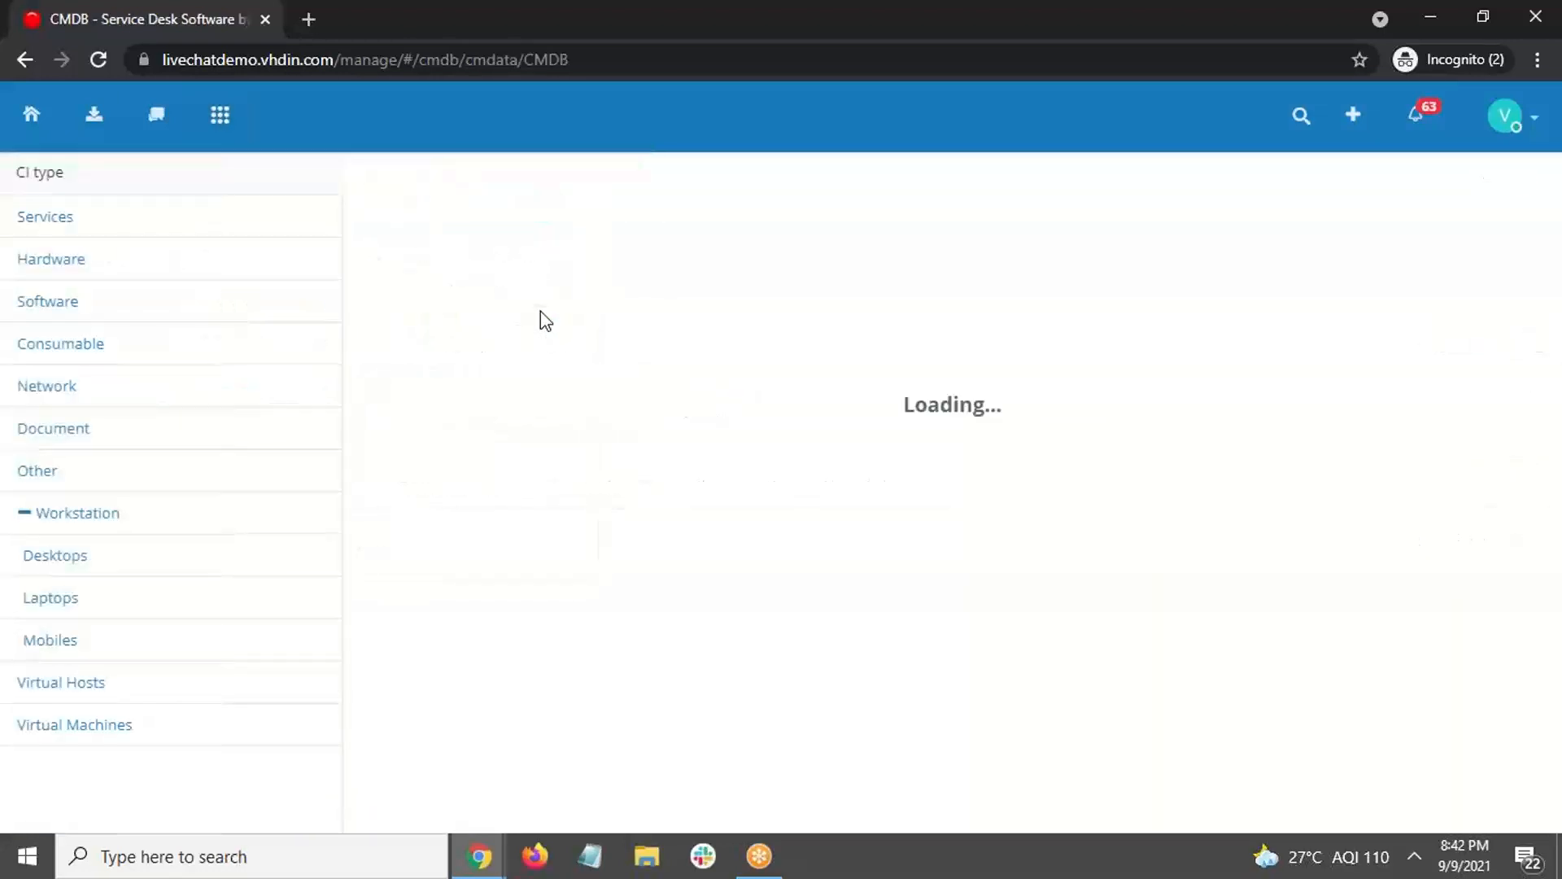
{"action": "left_click", "coordinate": [484, 392]}
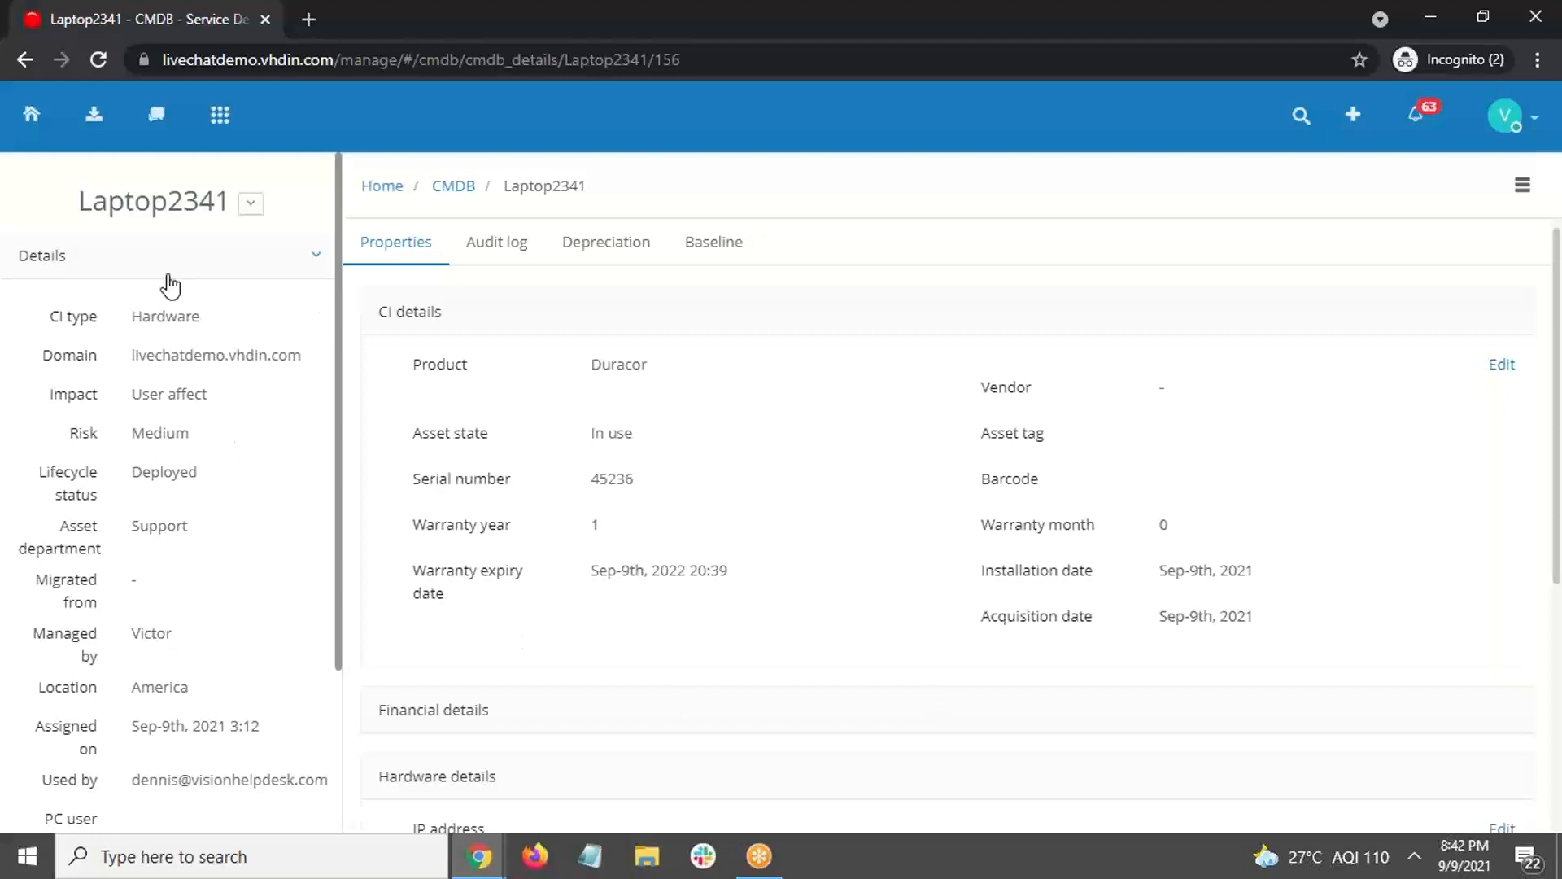
Step: Check Laptop2341's Audit log and Baseline, return to Properties, then Alt+Tab to the slides
{"action": "scroll", "coordinate": [188, 326], "scroll_direction": "down", "scroll_amount": 3}
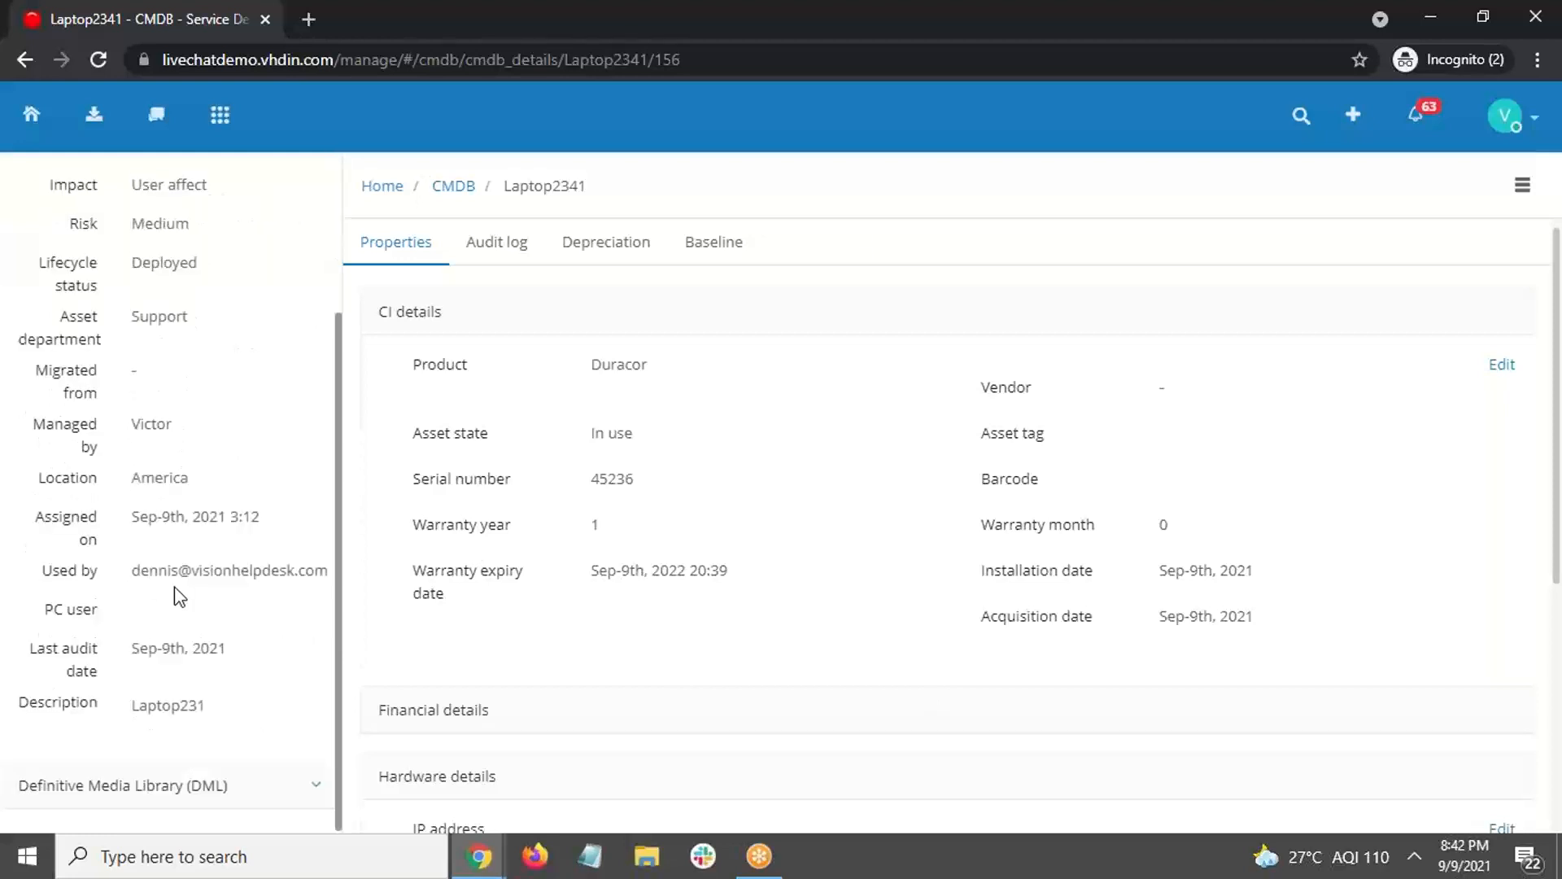
{"action": "scroll", "coordinate": [179, 597], "scroll_direction": "up", "scroll_amount": 3}
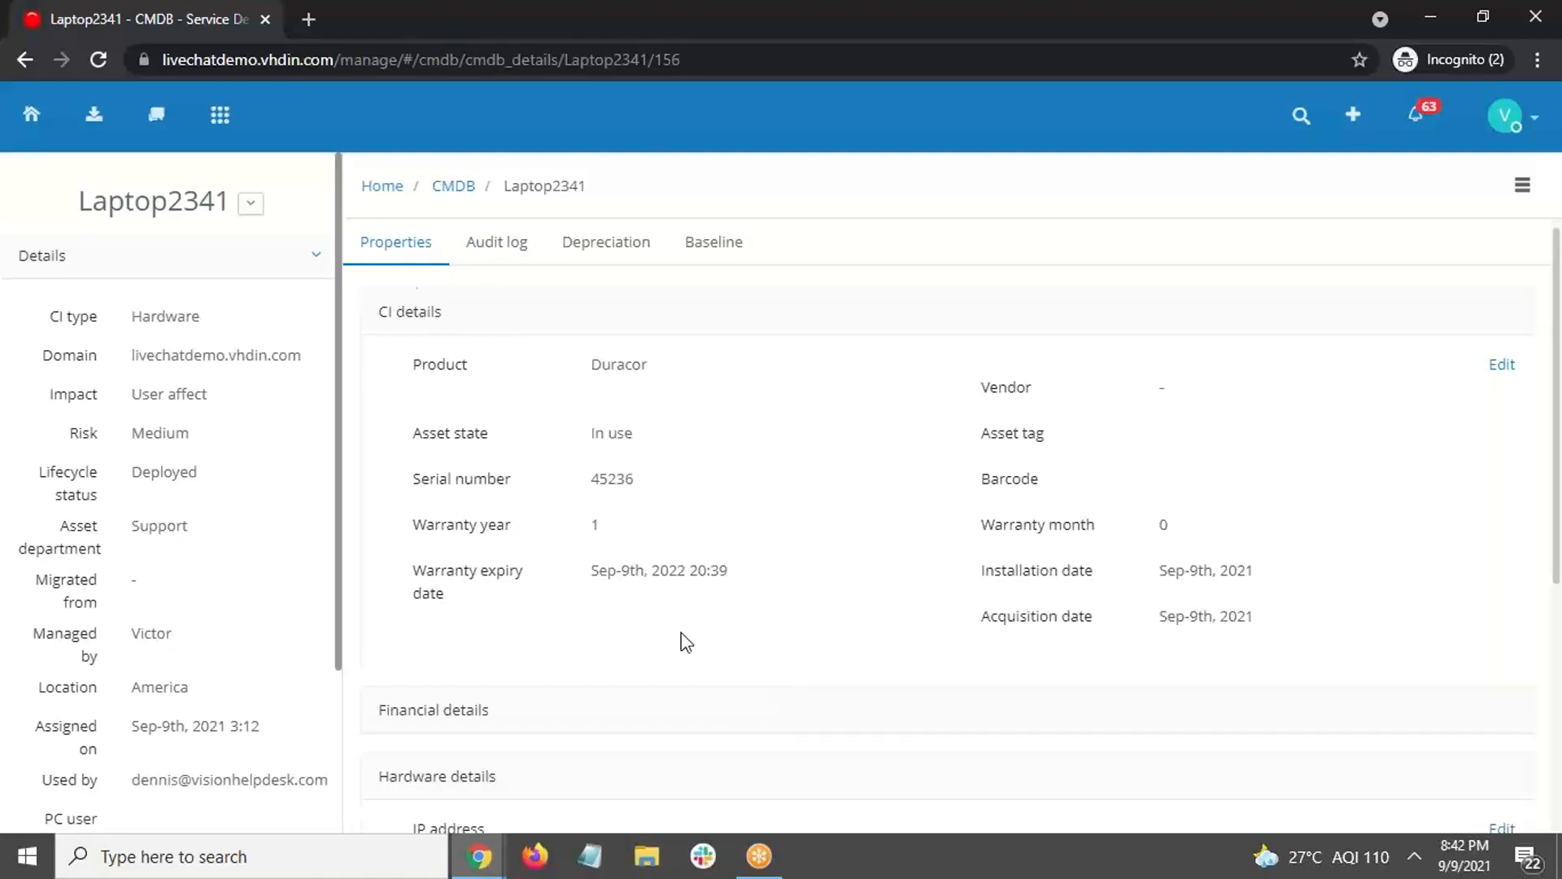
{"action": "left_click", "coordinate": [515, 249]}
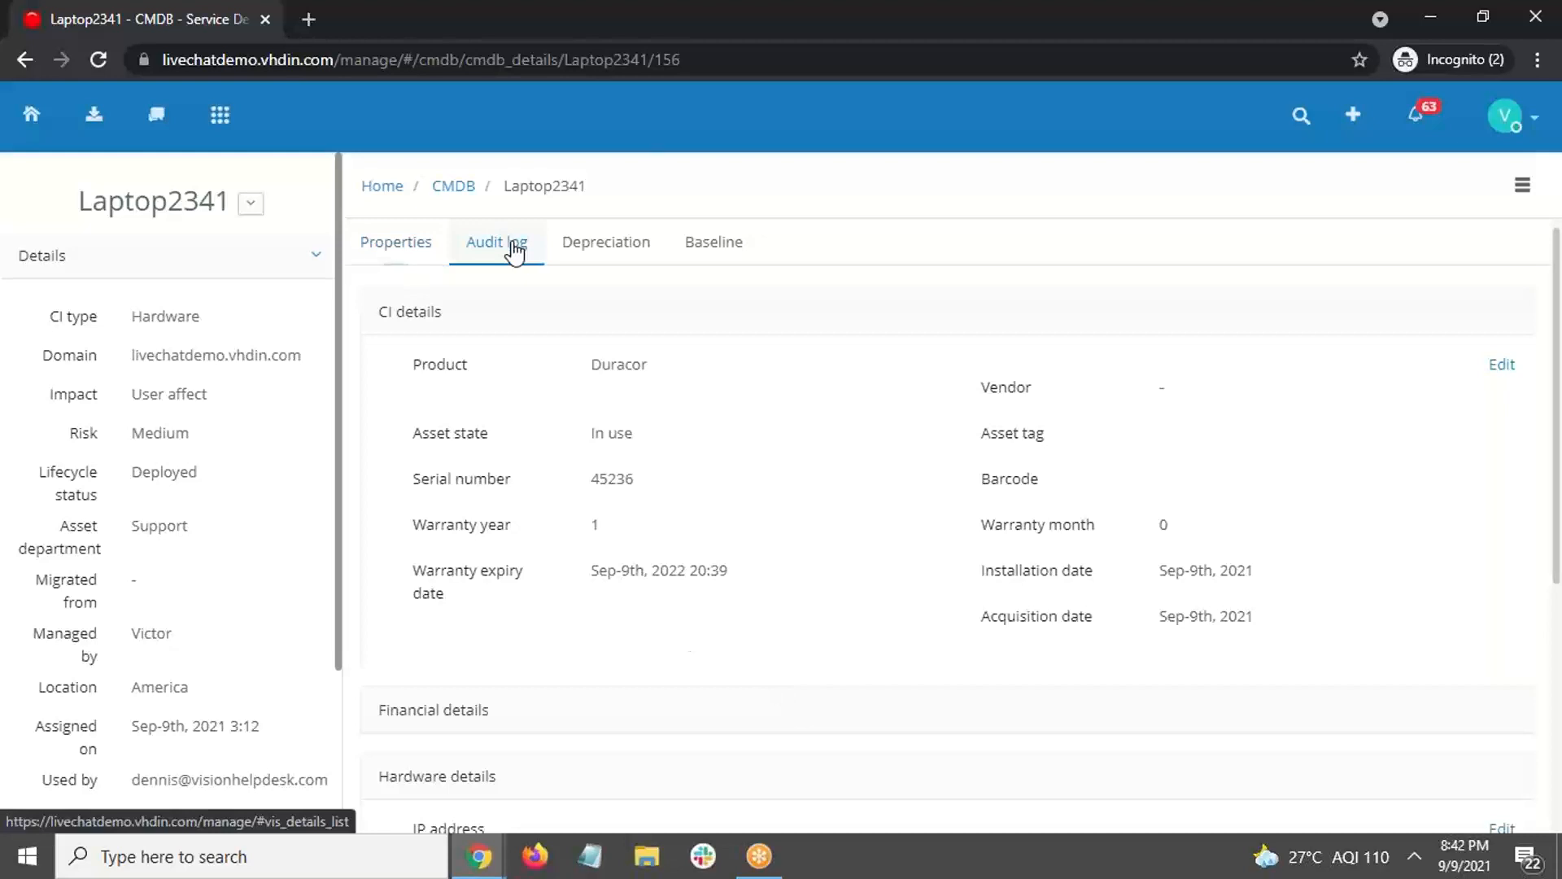
{"action": "left_click", "coordinate": [732, 262]}
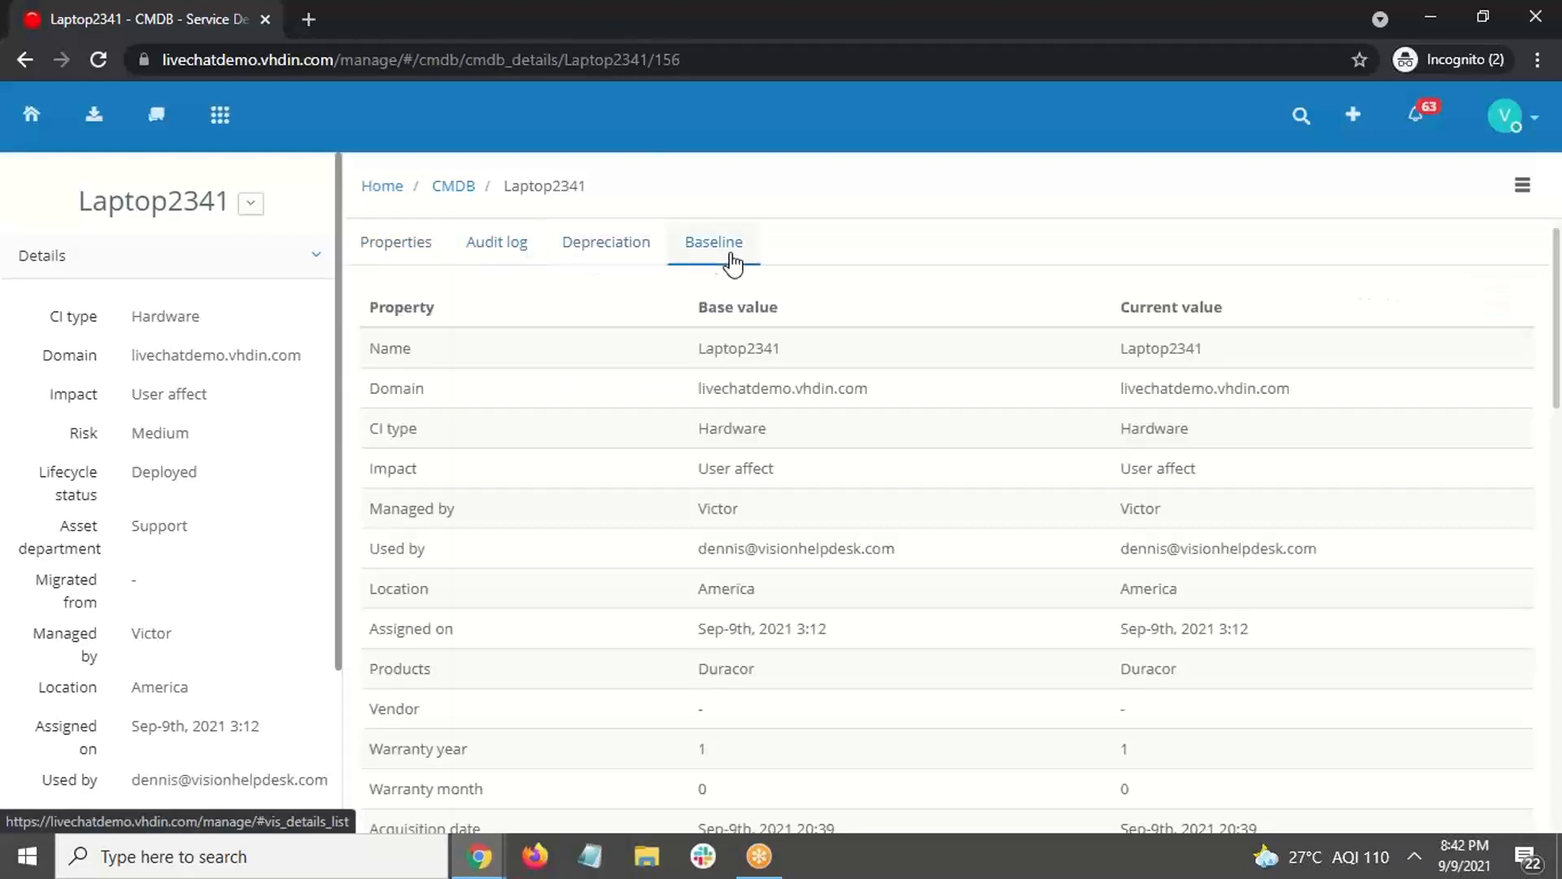
{"action": "left_click", "coordinate": [394, 265]}
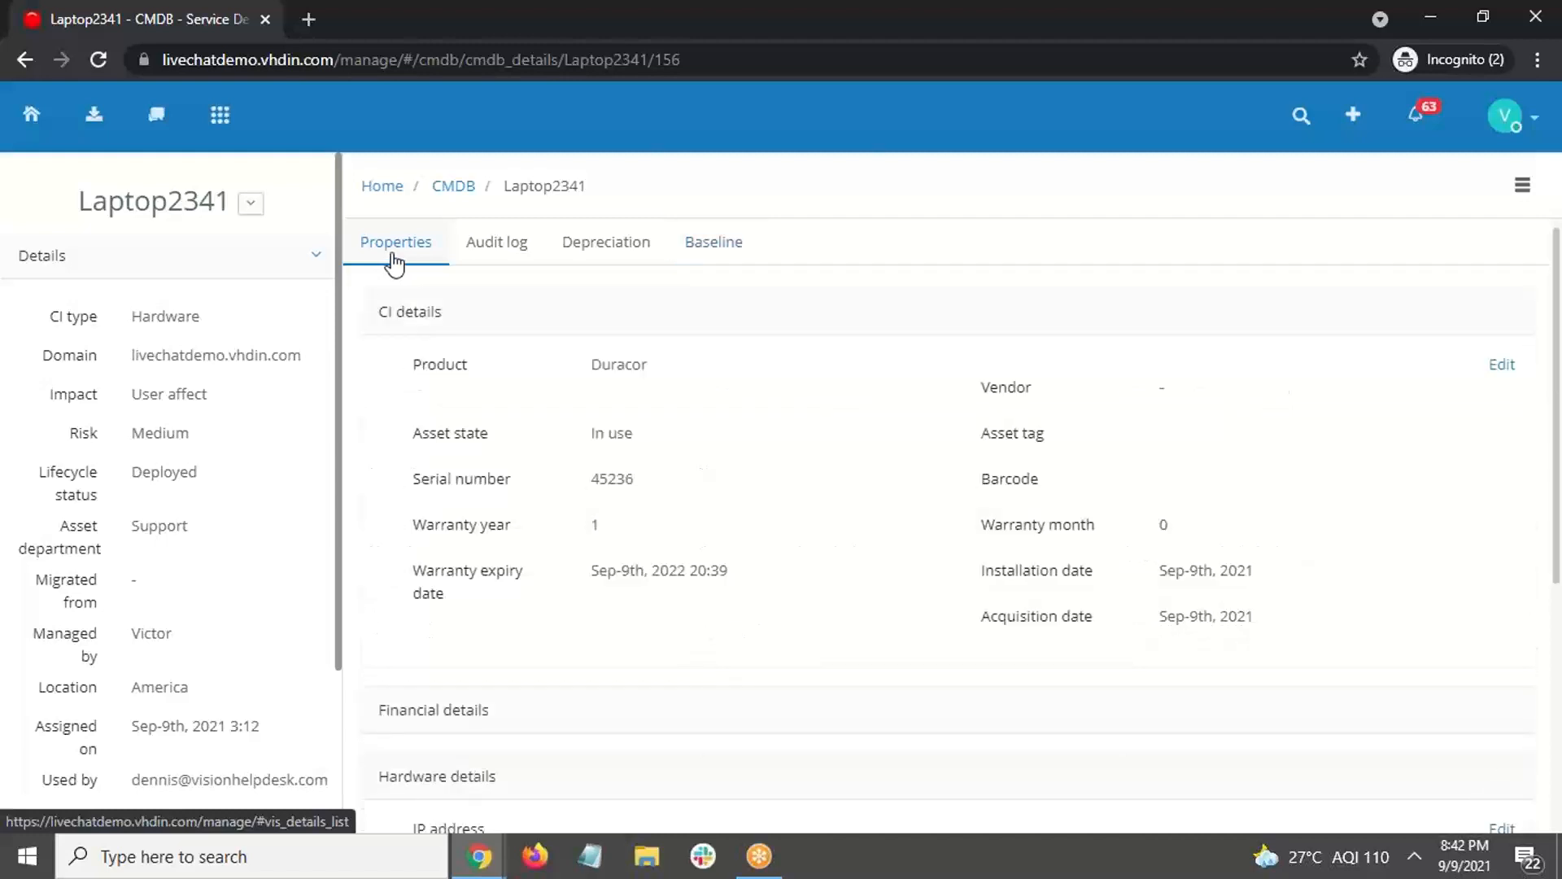
{"action": "key", "text": "alt+Tab"}
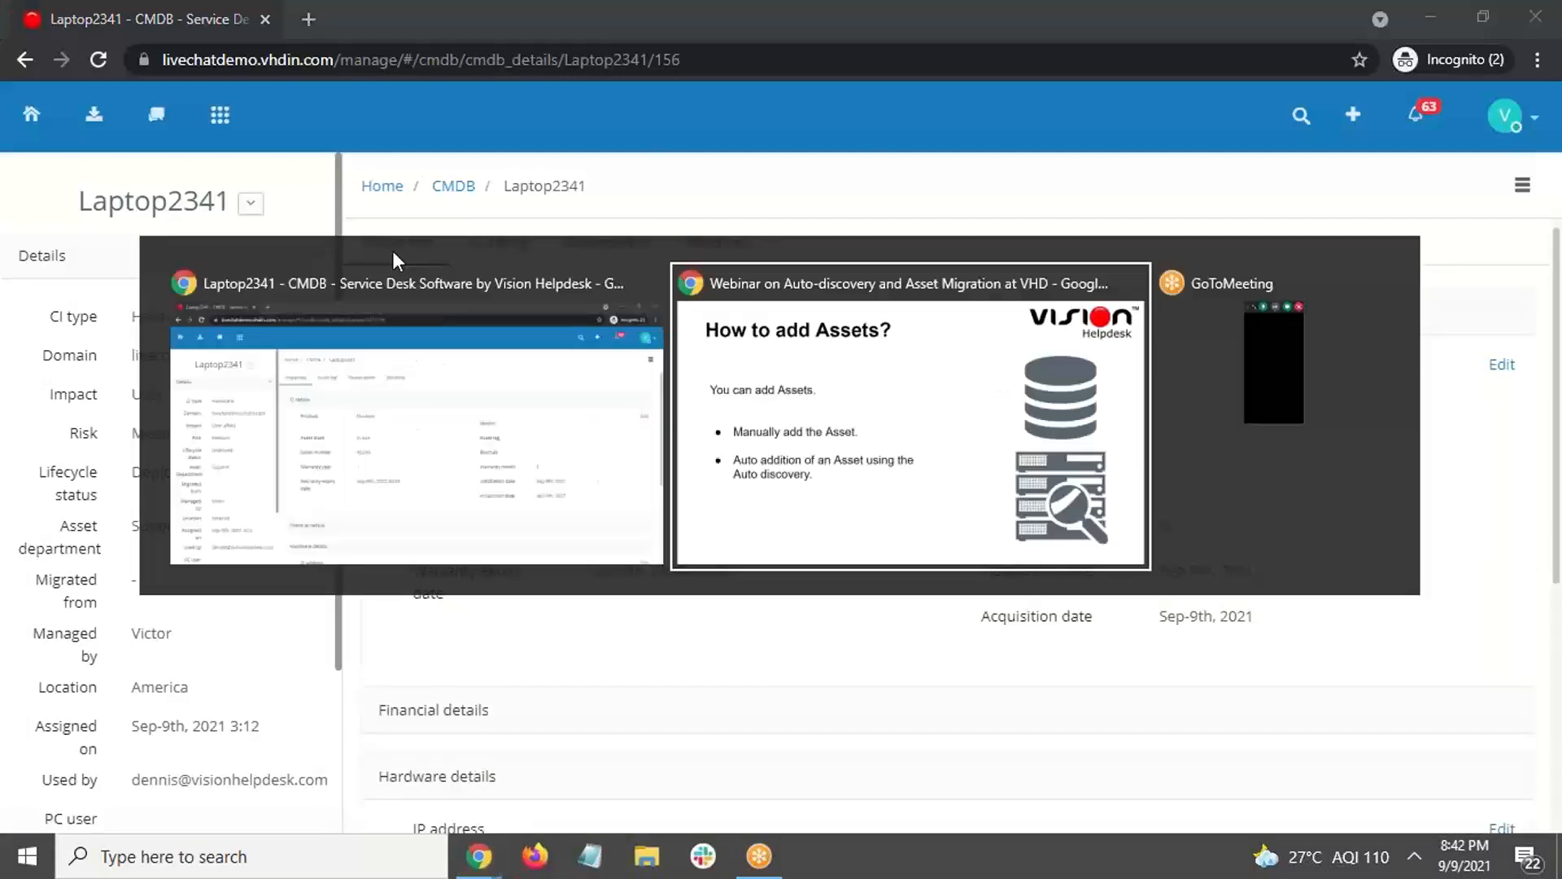
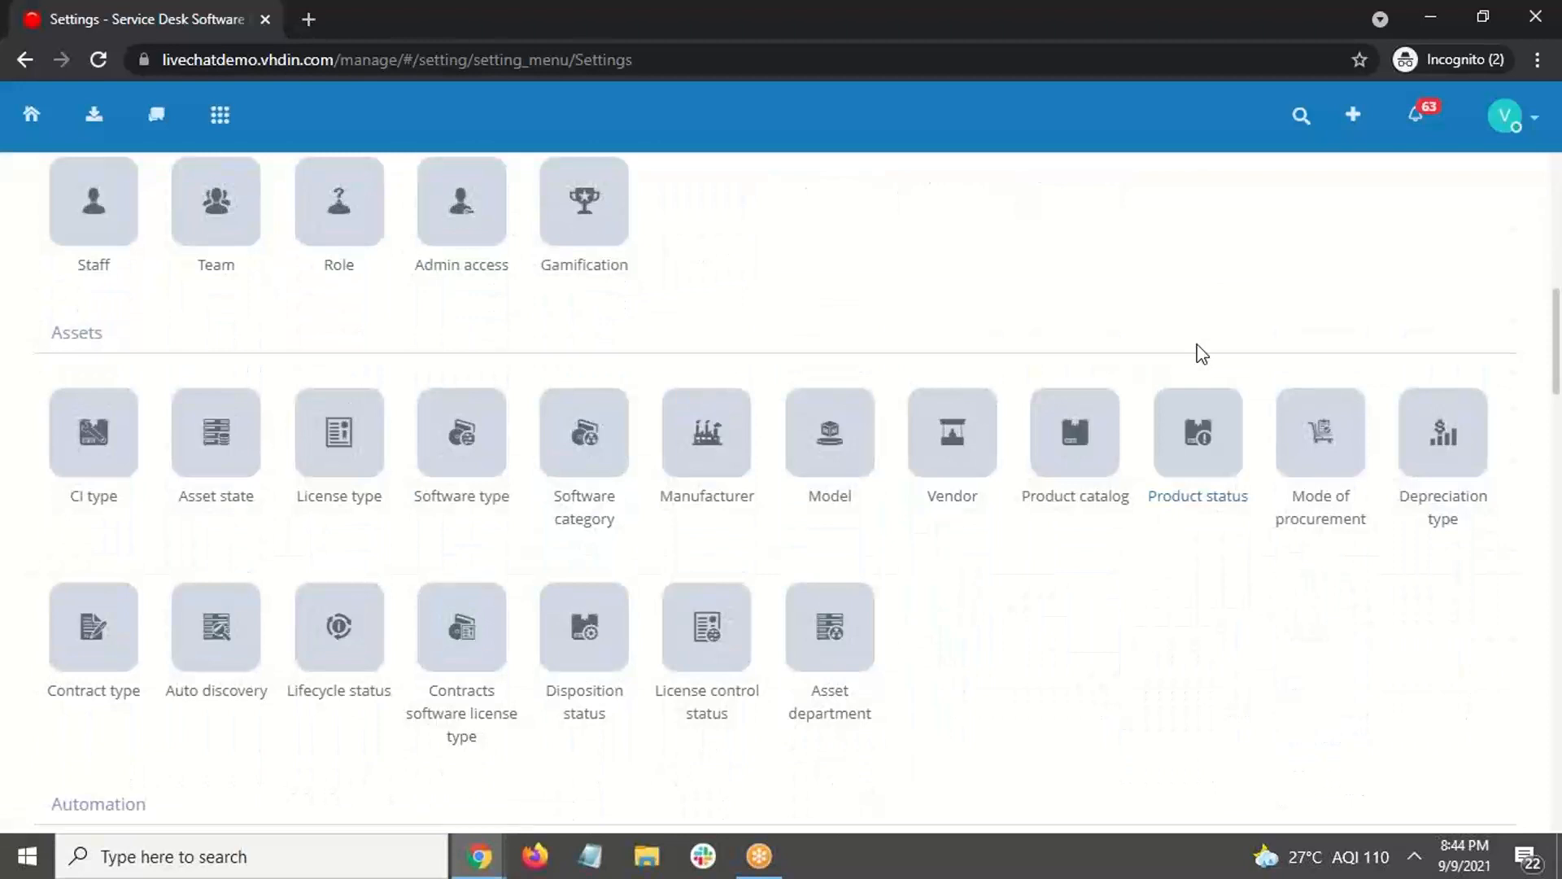
Step: Open Auto discovery and select the livechatdemo.vhdin.com domain to show its registration key
{"action": "left_click", "coordinate": [215, 634]}
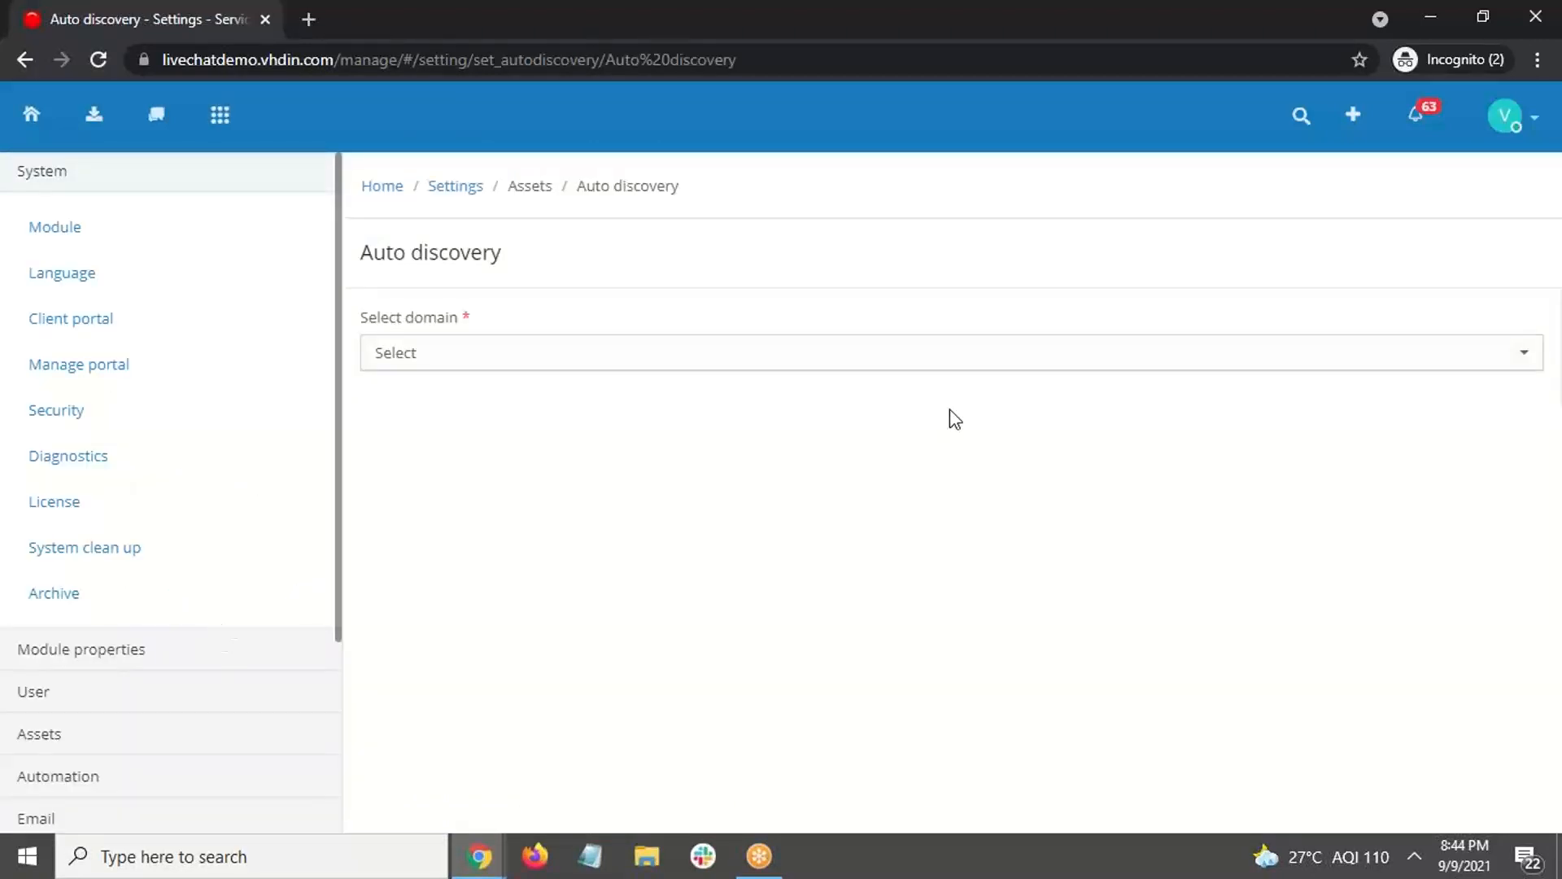
{"action": "left_click", "coordinate": [1139, 362]}
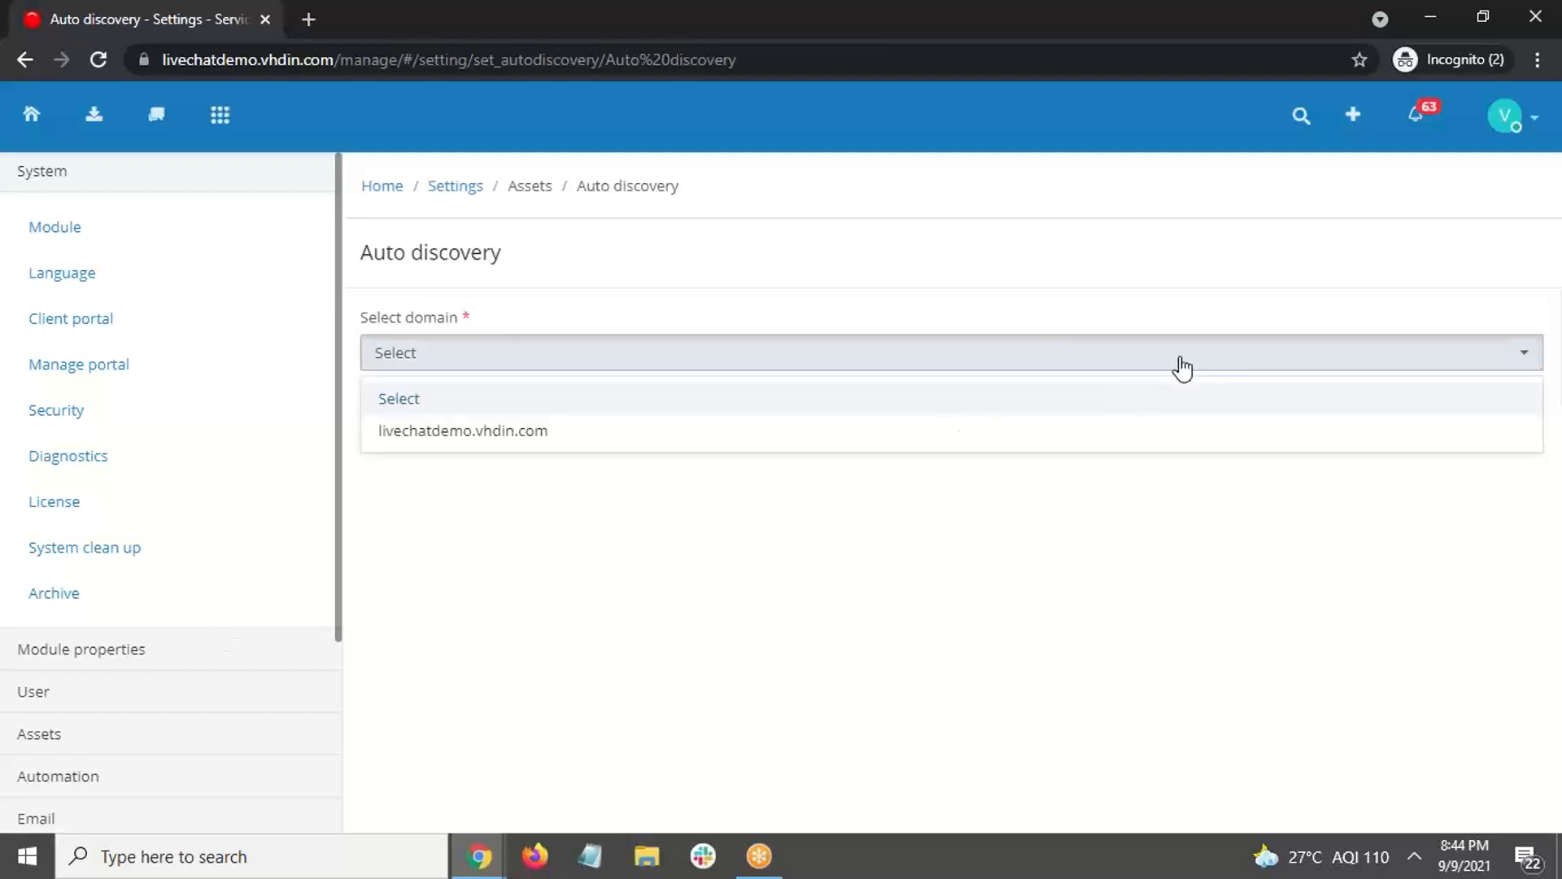
{"action": "left_click", "coordinate": [574, 435]}
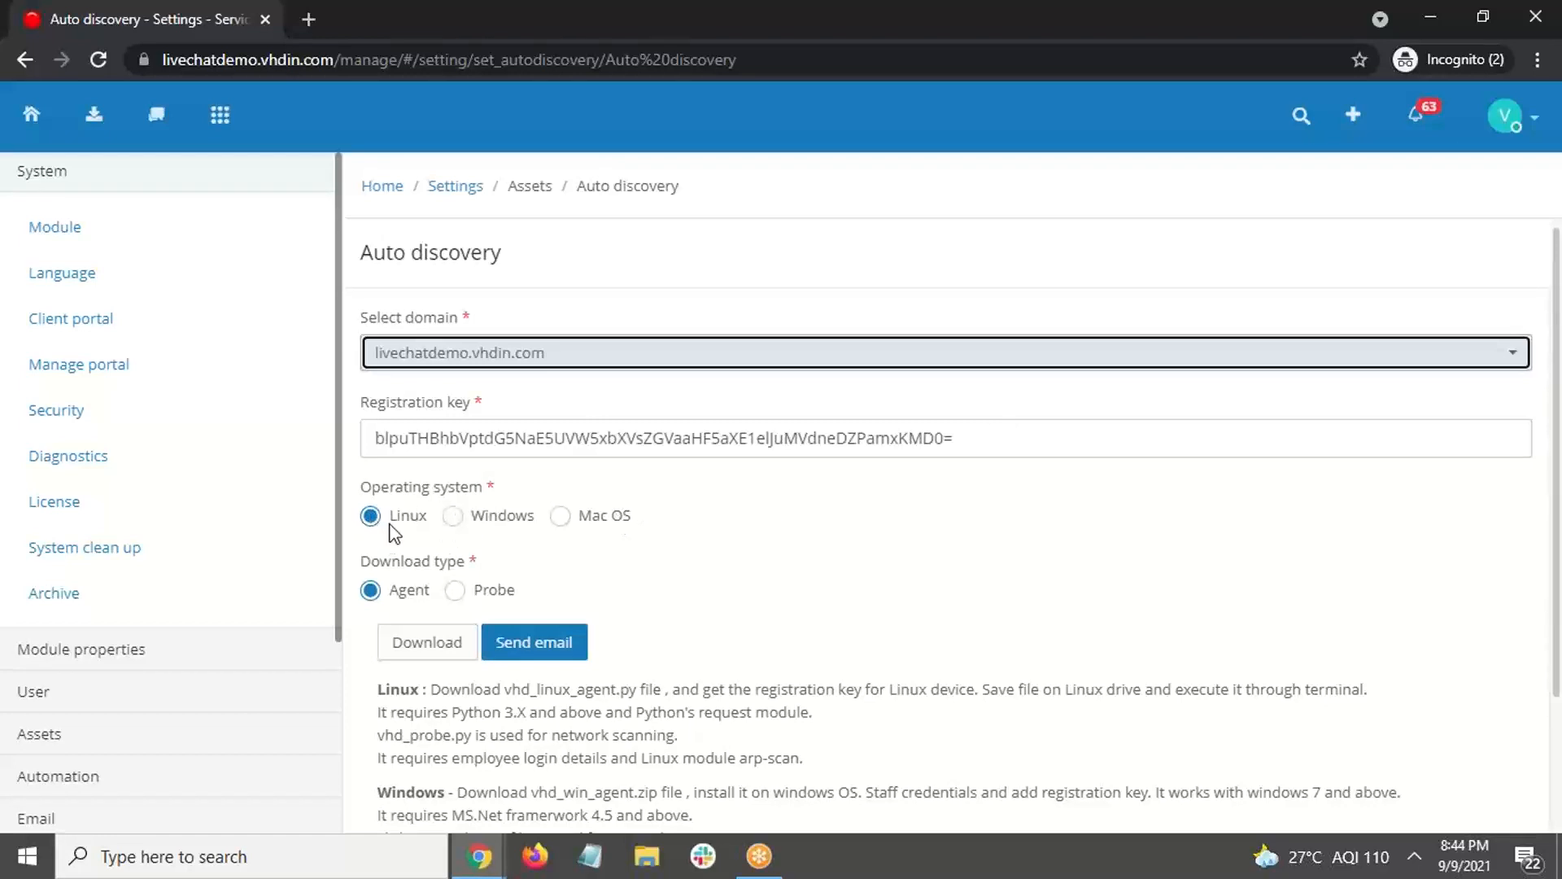
Step: Compare the Windows, Mac OS and Linux operating system options for the agent
{"action": "left_click", "coordinate": [459, 520]}
{"action": "left_click", "coordinate": [569, 525]}
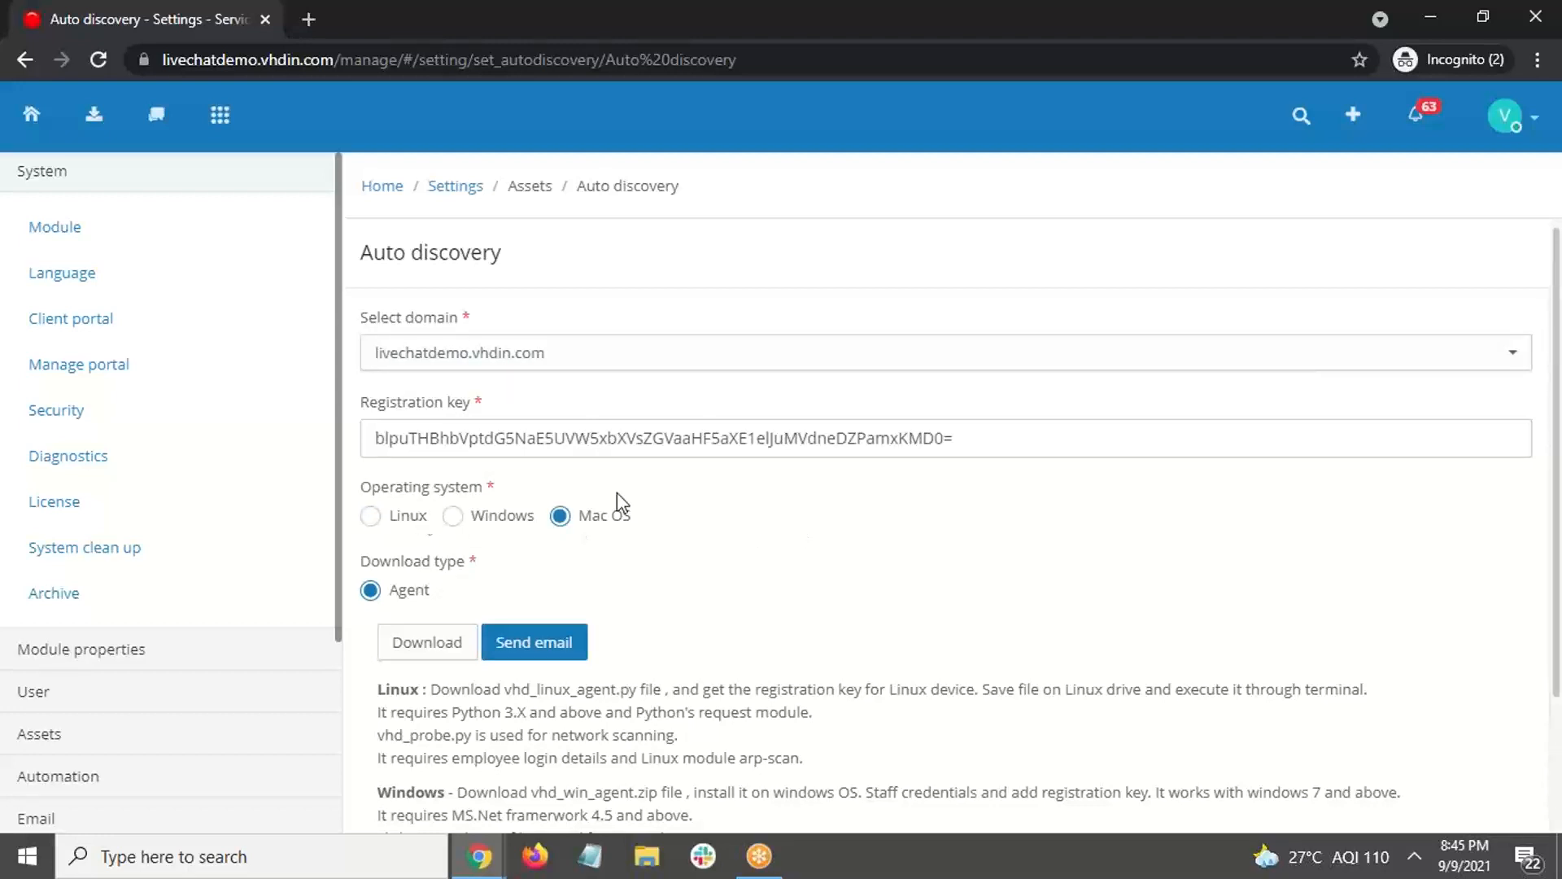
{"action": "left_click", "coordinate": [371, 520]}
{"action": "scroll", "coordinate": [431, 508], "scroll_direction": "down", "scroll_amount": 1}
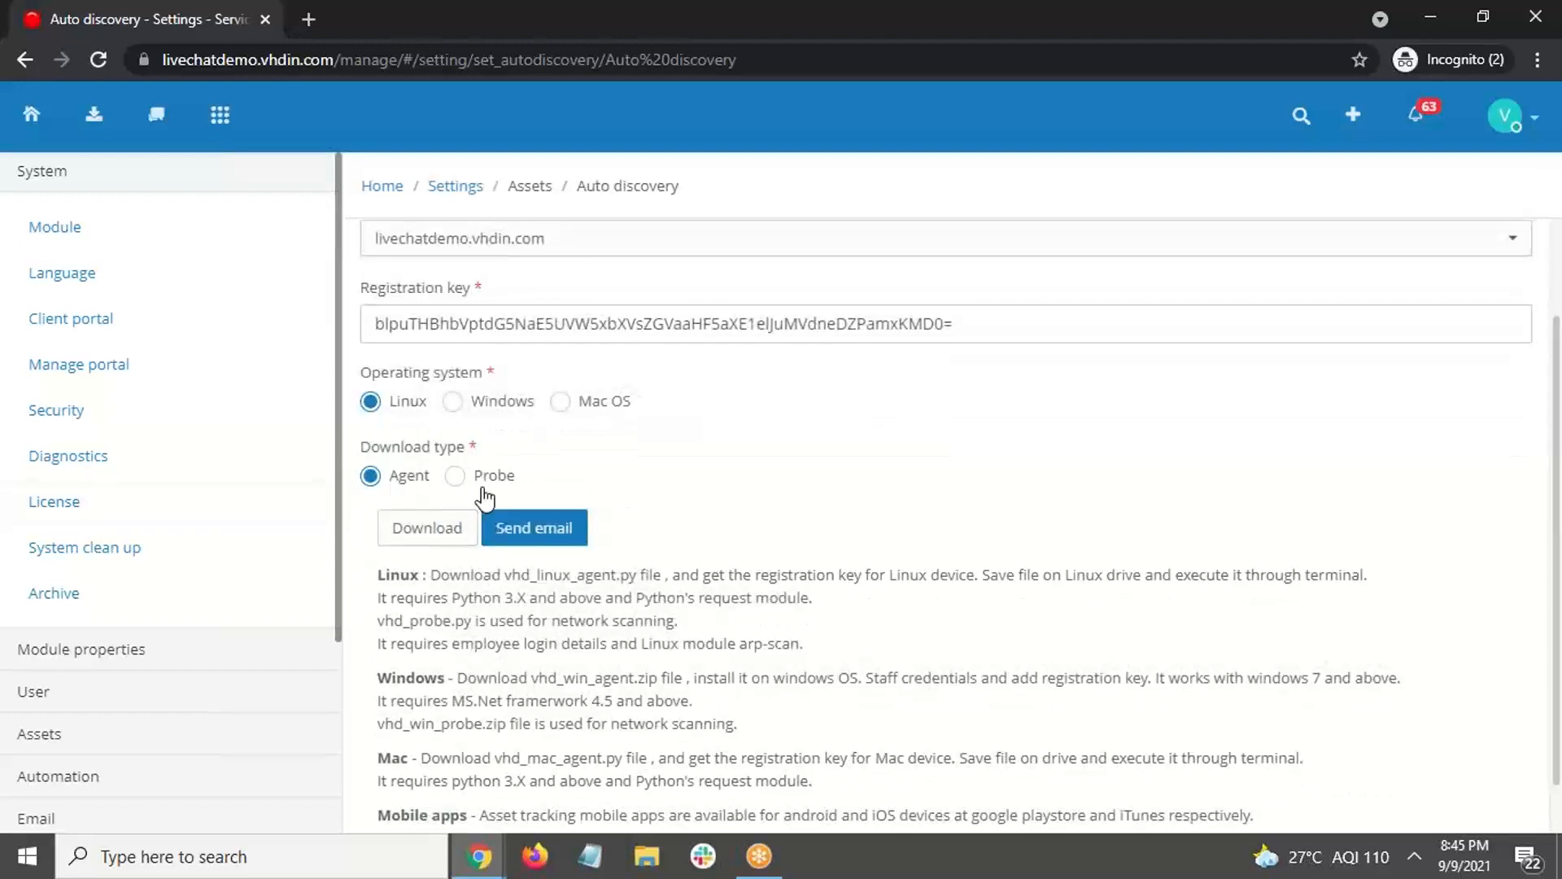
{"action": "scroll", "coordinate": [747, 495], "scroll_direction": "down", "scroll_amount": 1}
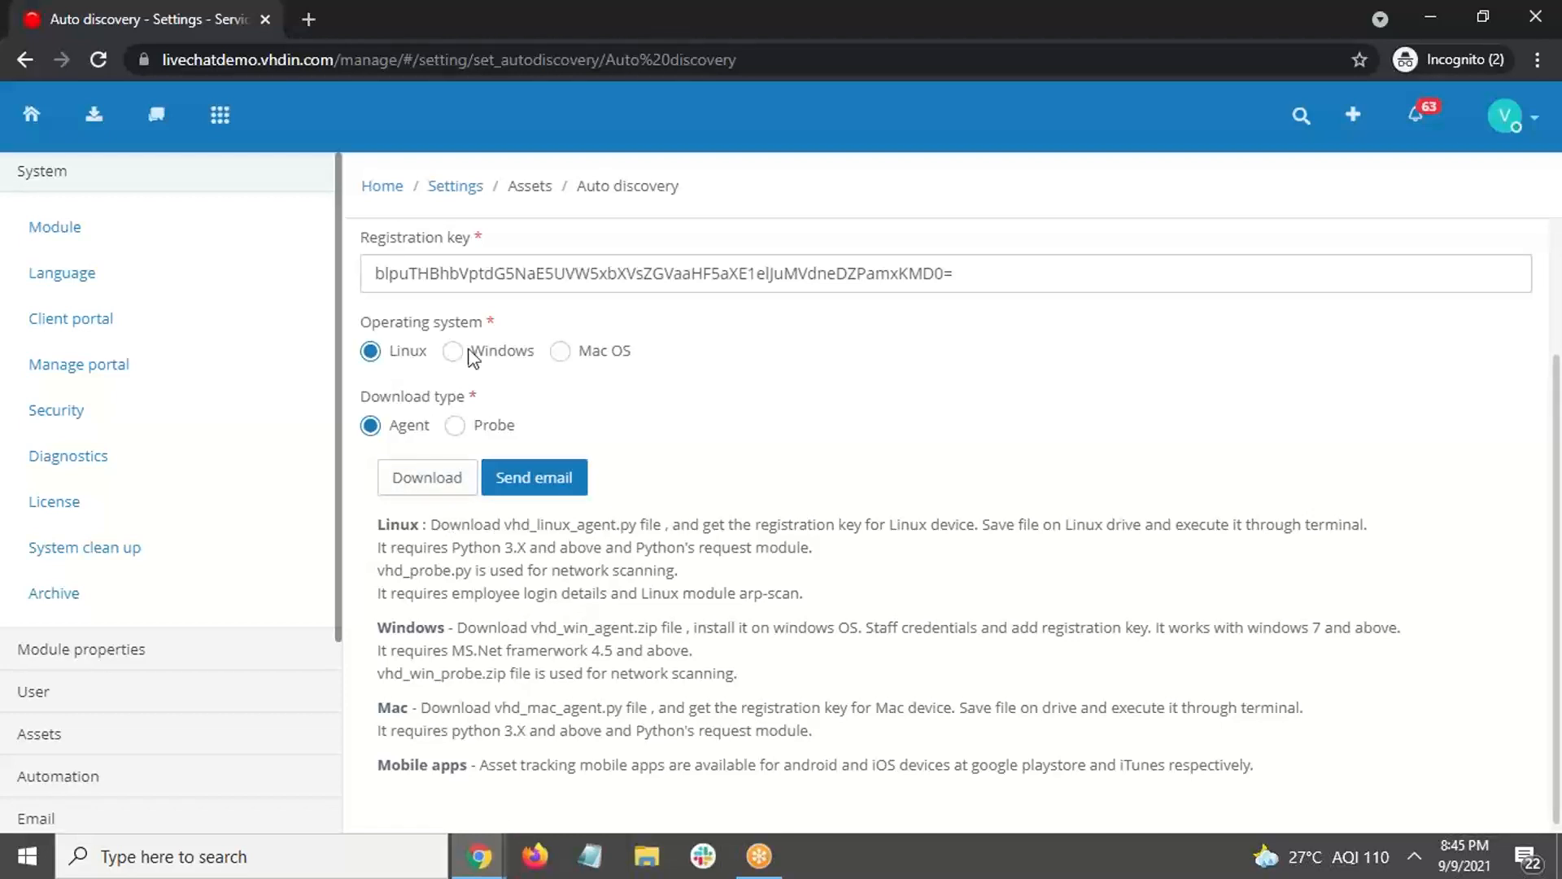
{"action": "scroll", "coordinate": [499, 389], "scroll_direction": "up", "scroll_amount": 1}
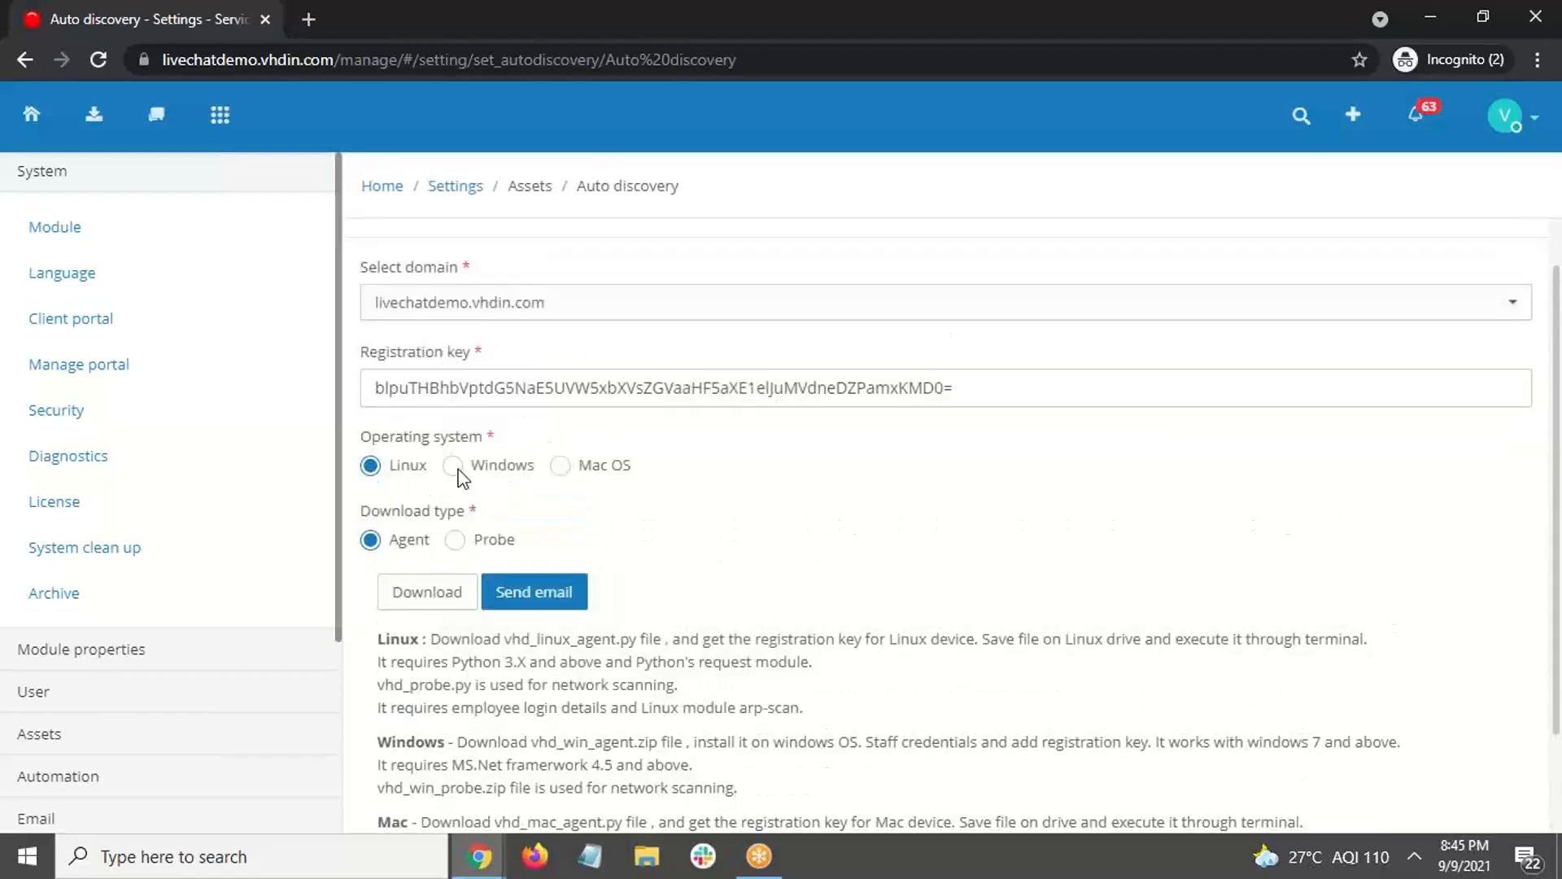
Step: Select Windows and download the agent package vhd_win_agent (1).zip
{"action": "left_click", "coordinate": [454, 467]}
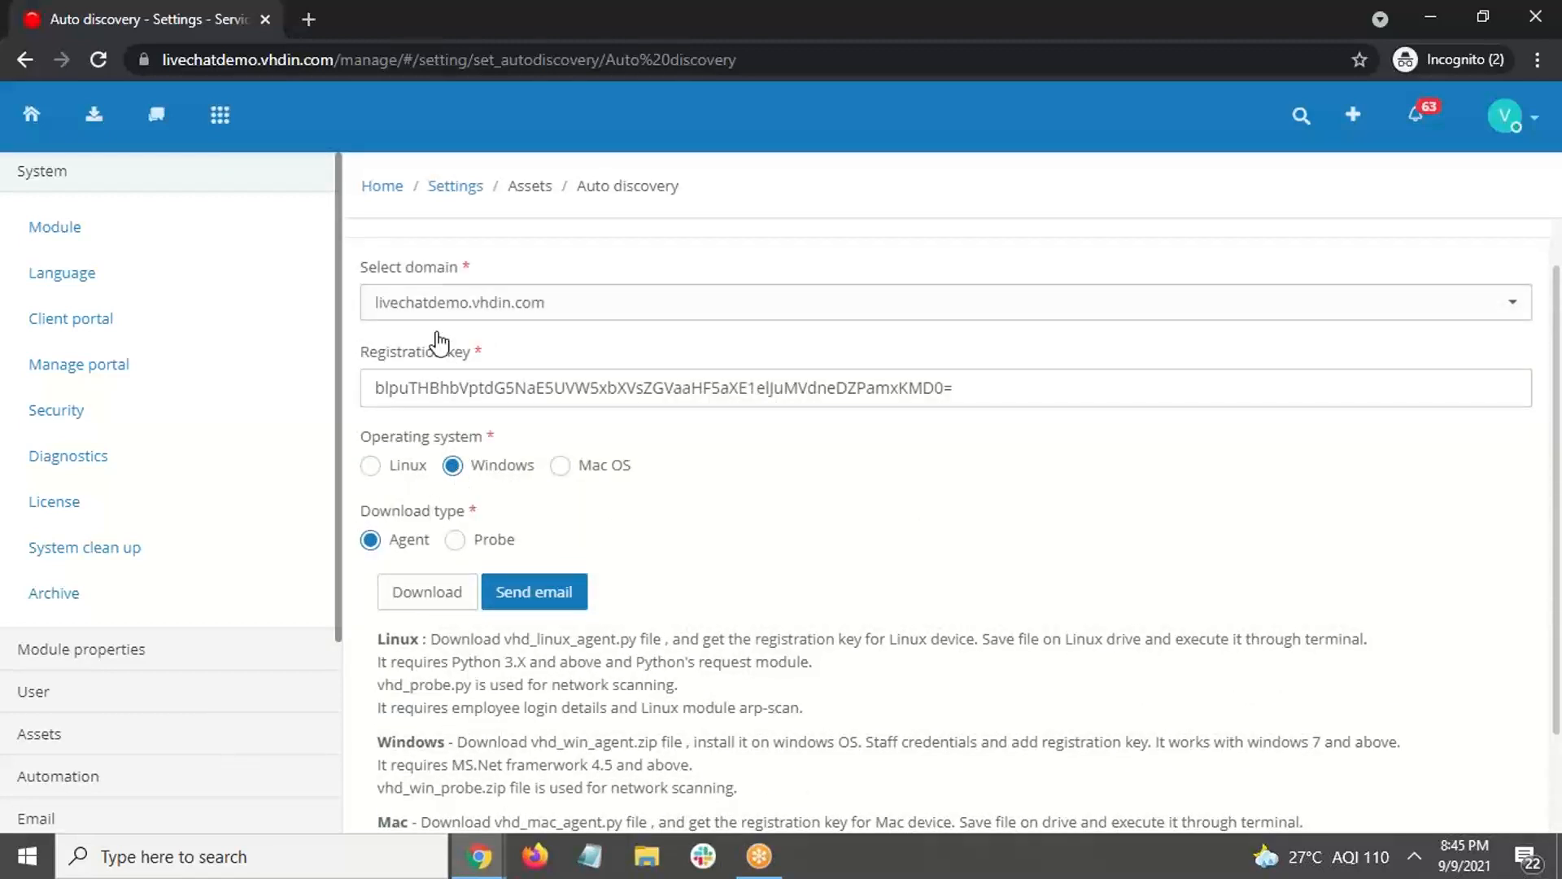
{"action": "scroll", "coordinate": [558, 315], "scroll_direction": "up", "scroll_amount": 1}
{"action": "scroll", "coordinate": [592, 505], "scroll_direction": "down", "scroll_amount": 2}
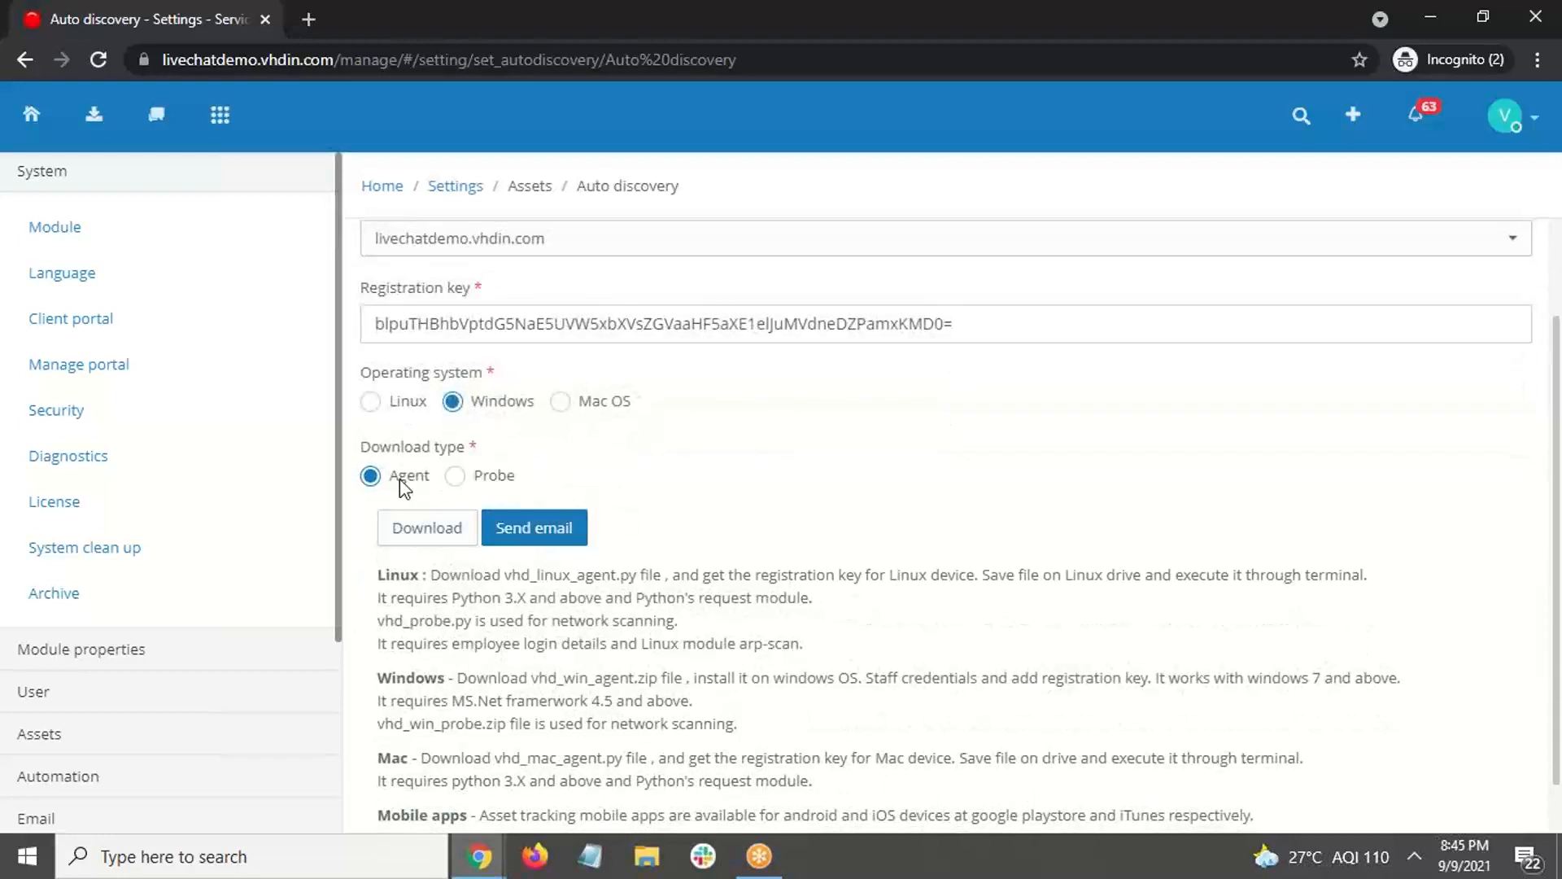
{"action": "left_click", "coordinate": [419, 534]}
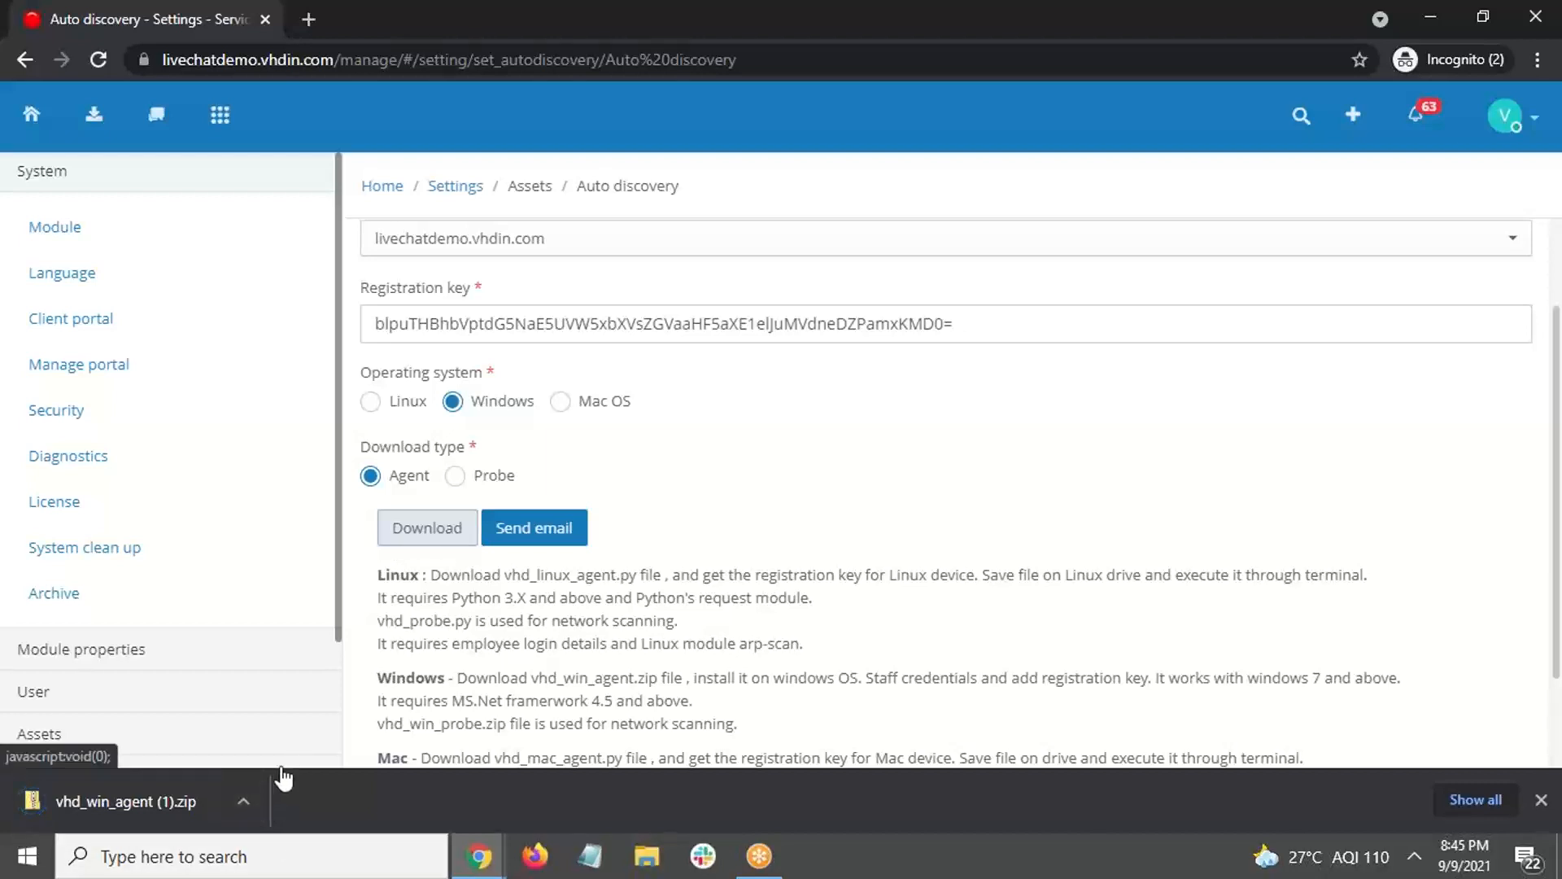
Step: Show the desktop and launch vhd_win_agent so its login window opens
{"action": "key", "text": "alt+Tab"}
{"action": "key", "text": "alt+Tab"}
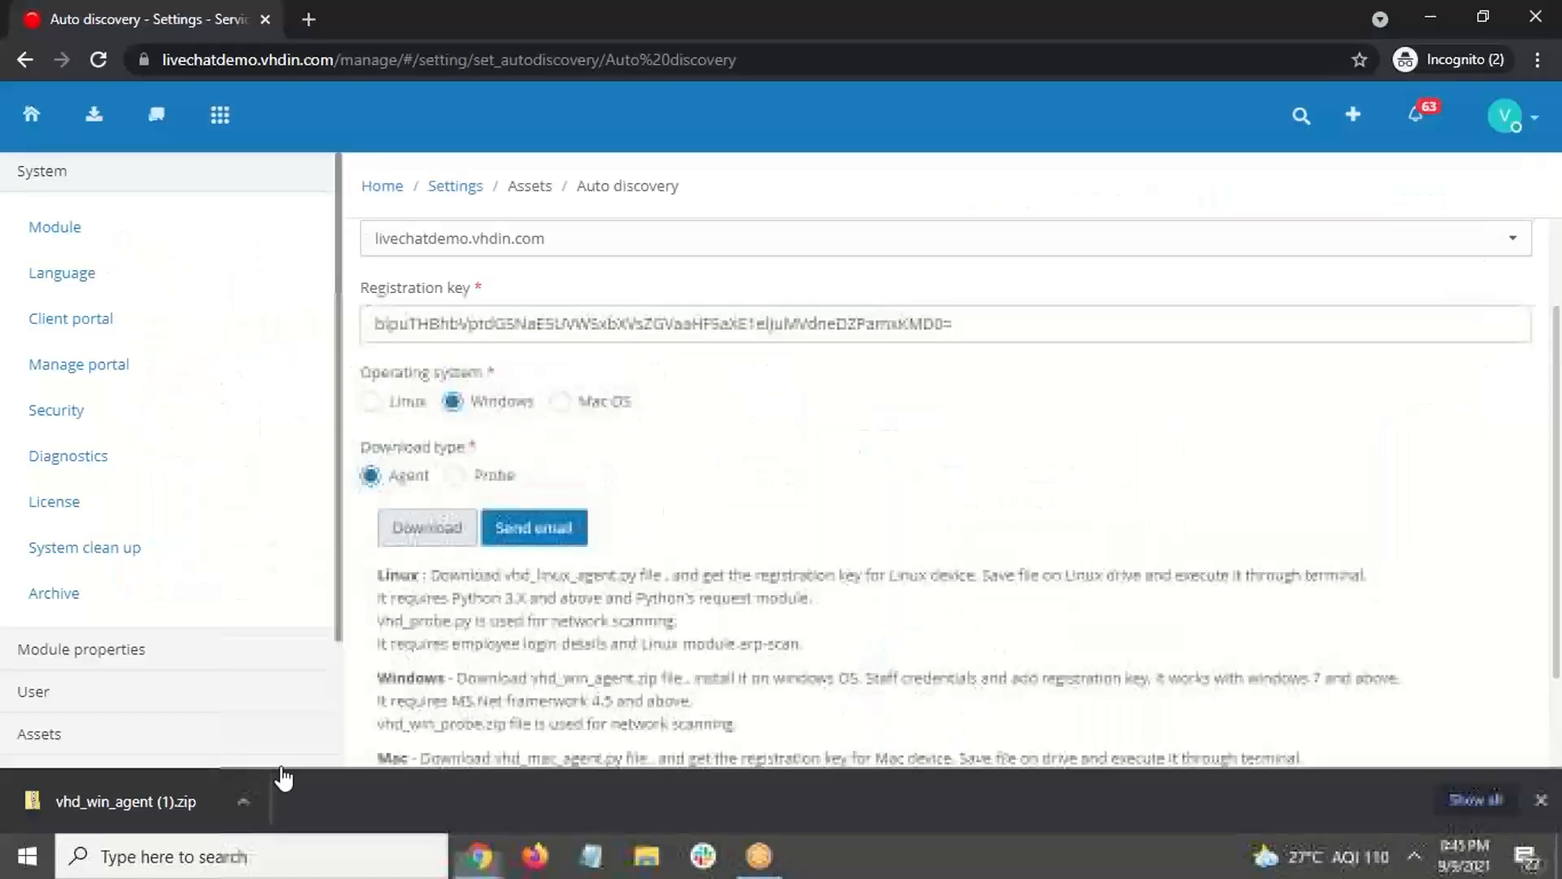
{"action": "key", "text": "super+d"}
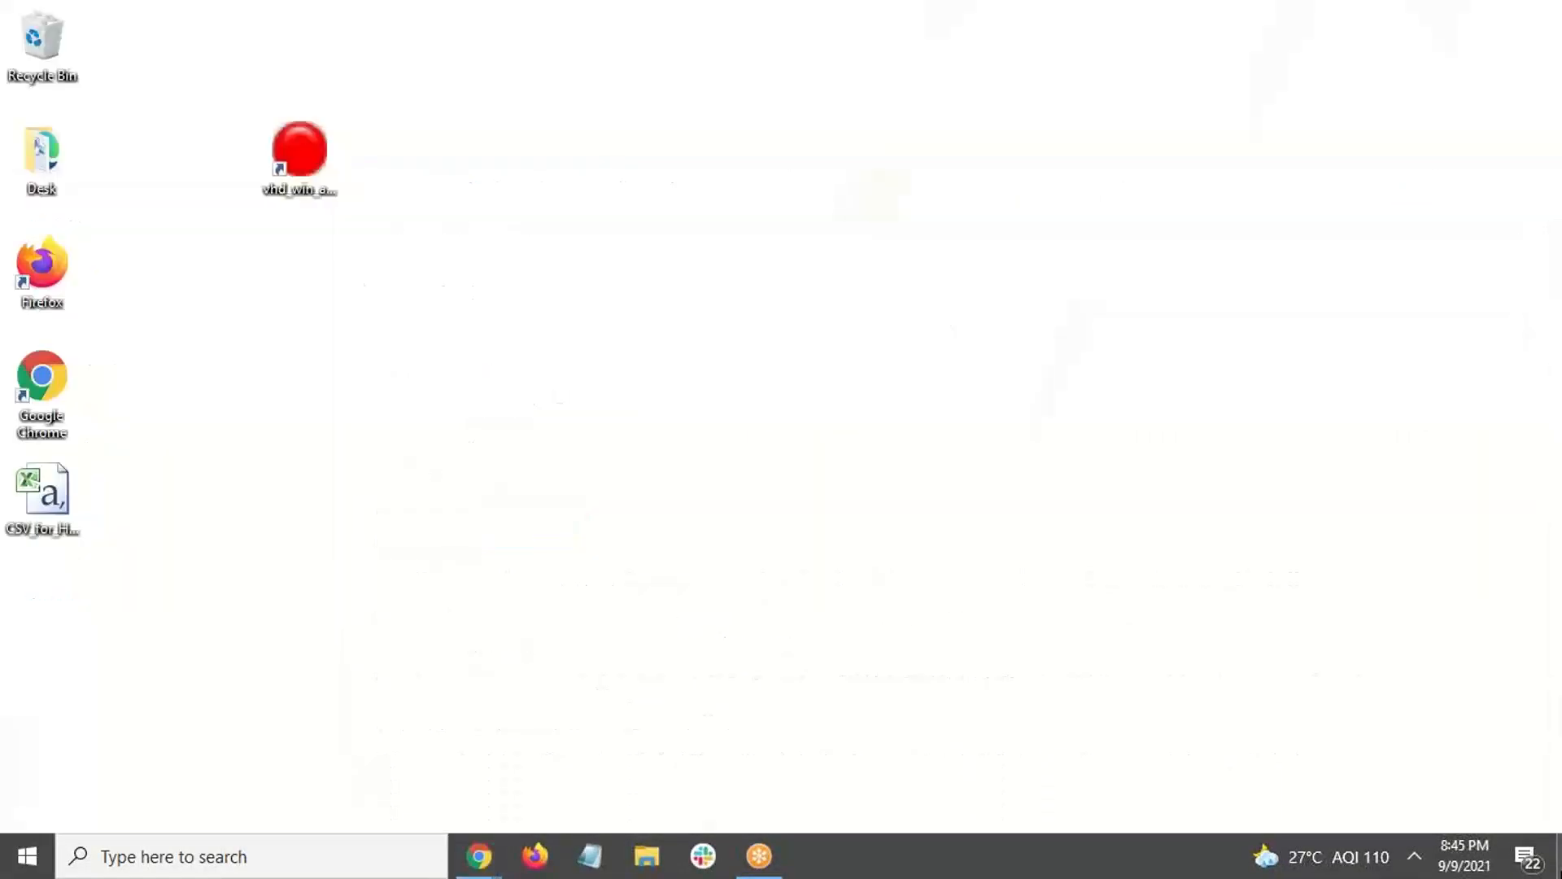
{"action": "double_click", "coordinate": [287, 171]}
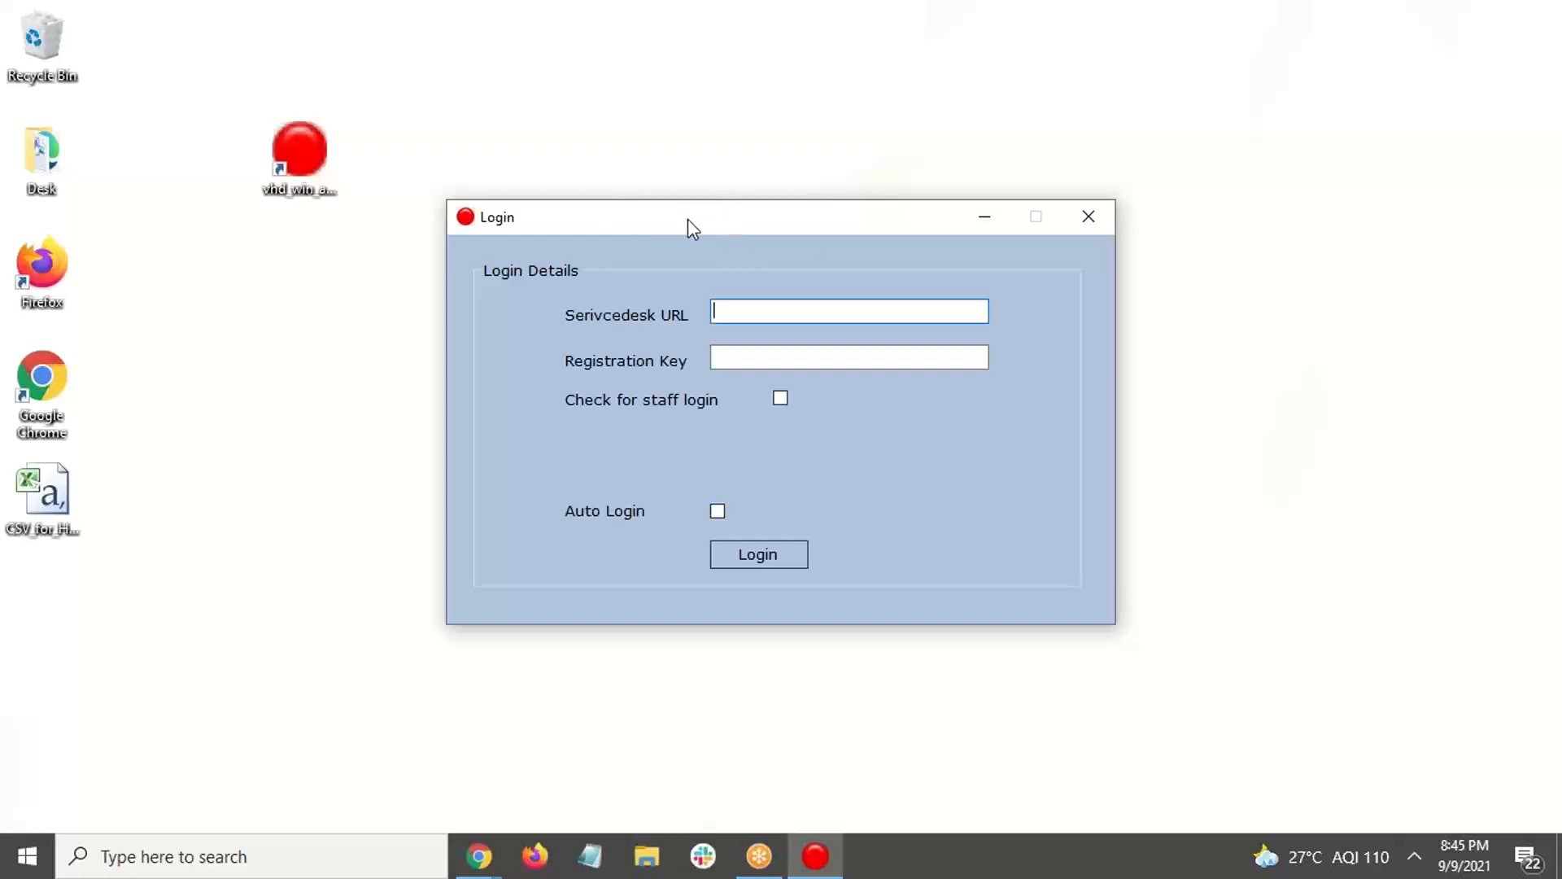
{"action": "left_click_drag", "start_coordinate": [686, 218], "coordinate": [699, 211]}
Step: Select the service desk's site address from the browser's address bar for pasting
{"action": "key", "text": "alt+Tab"}
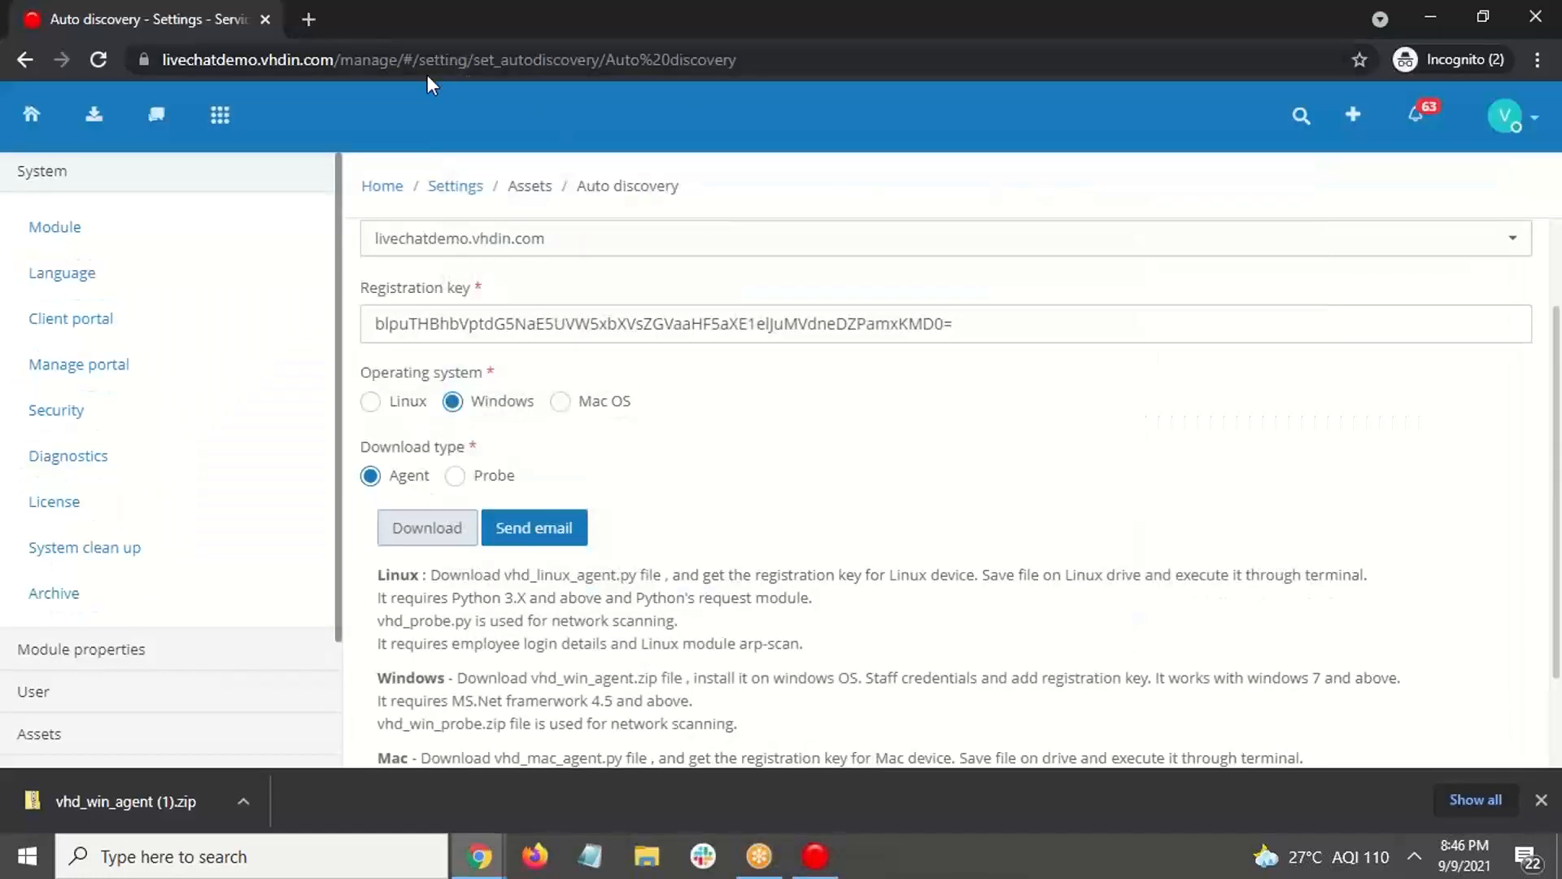
{"action": "left_click_drag", "start_coordinate": [341, 61], "coordinate": [56, 65]}
{"action": "key", "text": "ctrl+c"}
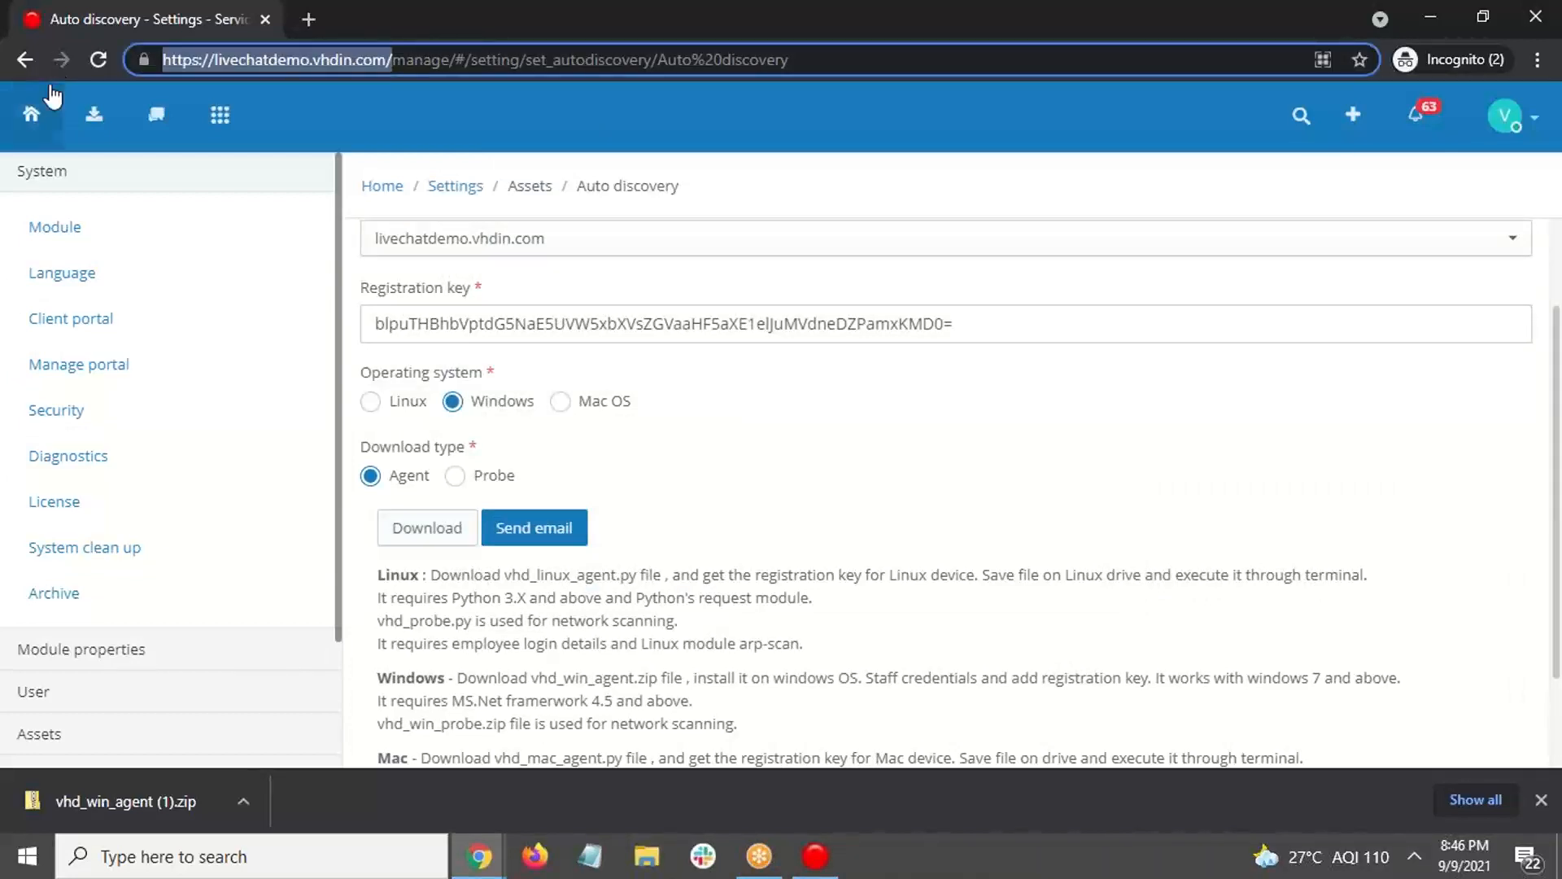
{"action": "key", "text": "alt+Tab"}
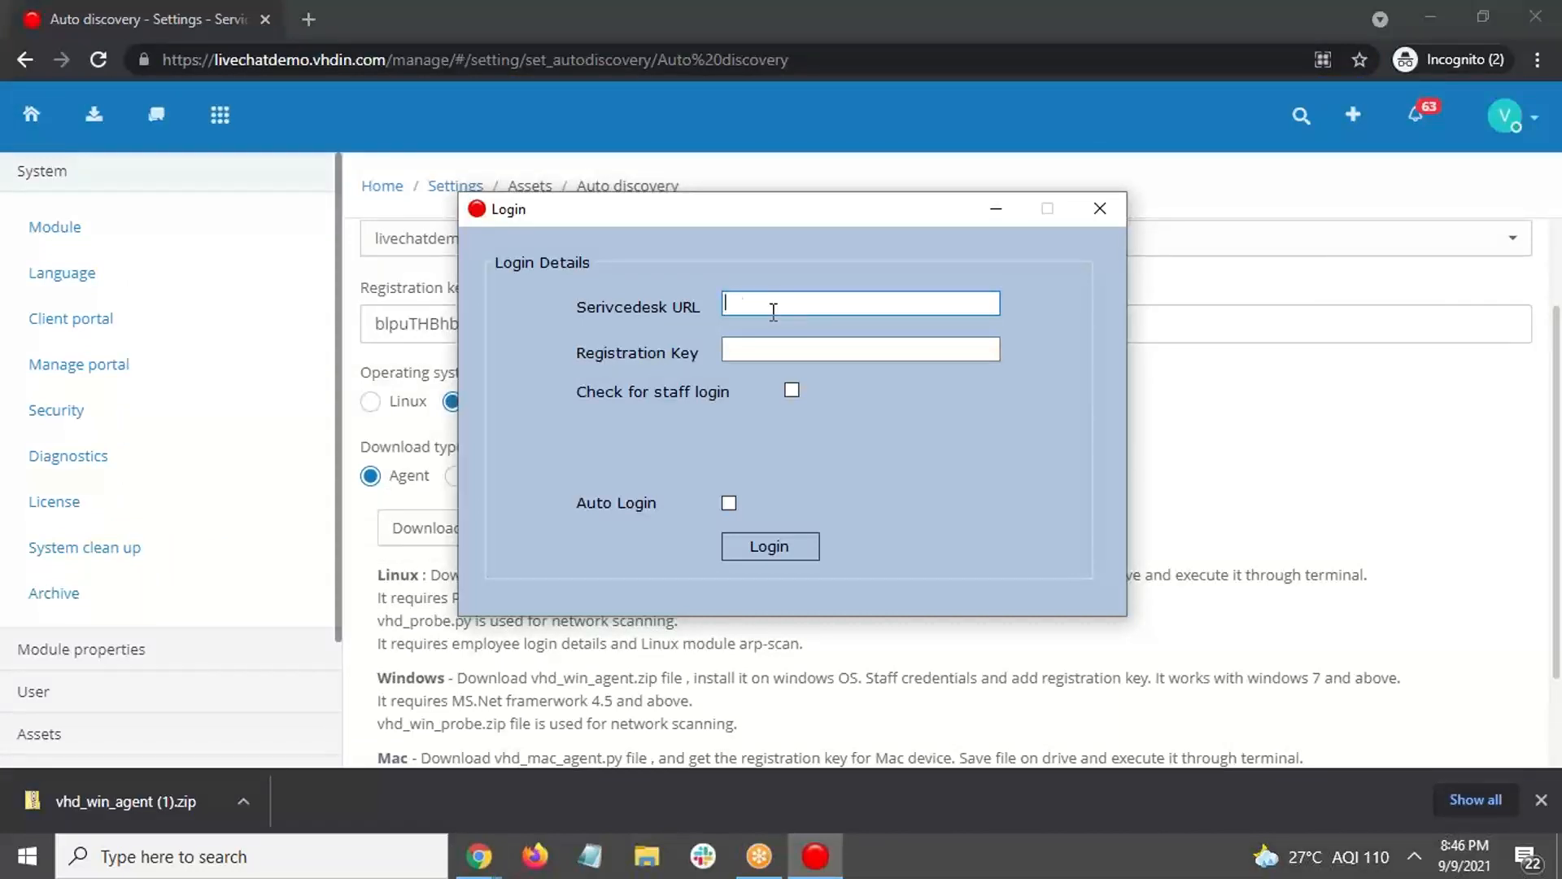
Step: Paste the service desk URL and the page's registration key into the agent login
{"action": "key", "text": "ctrl+v"}
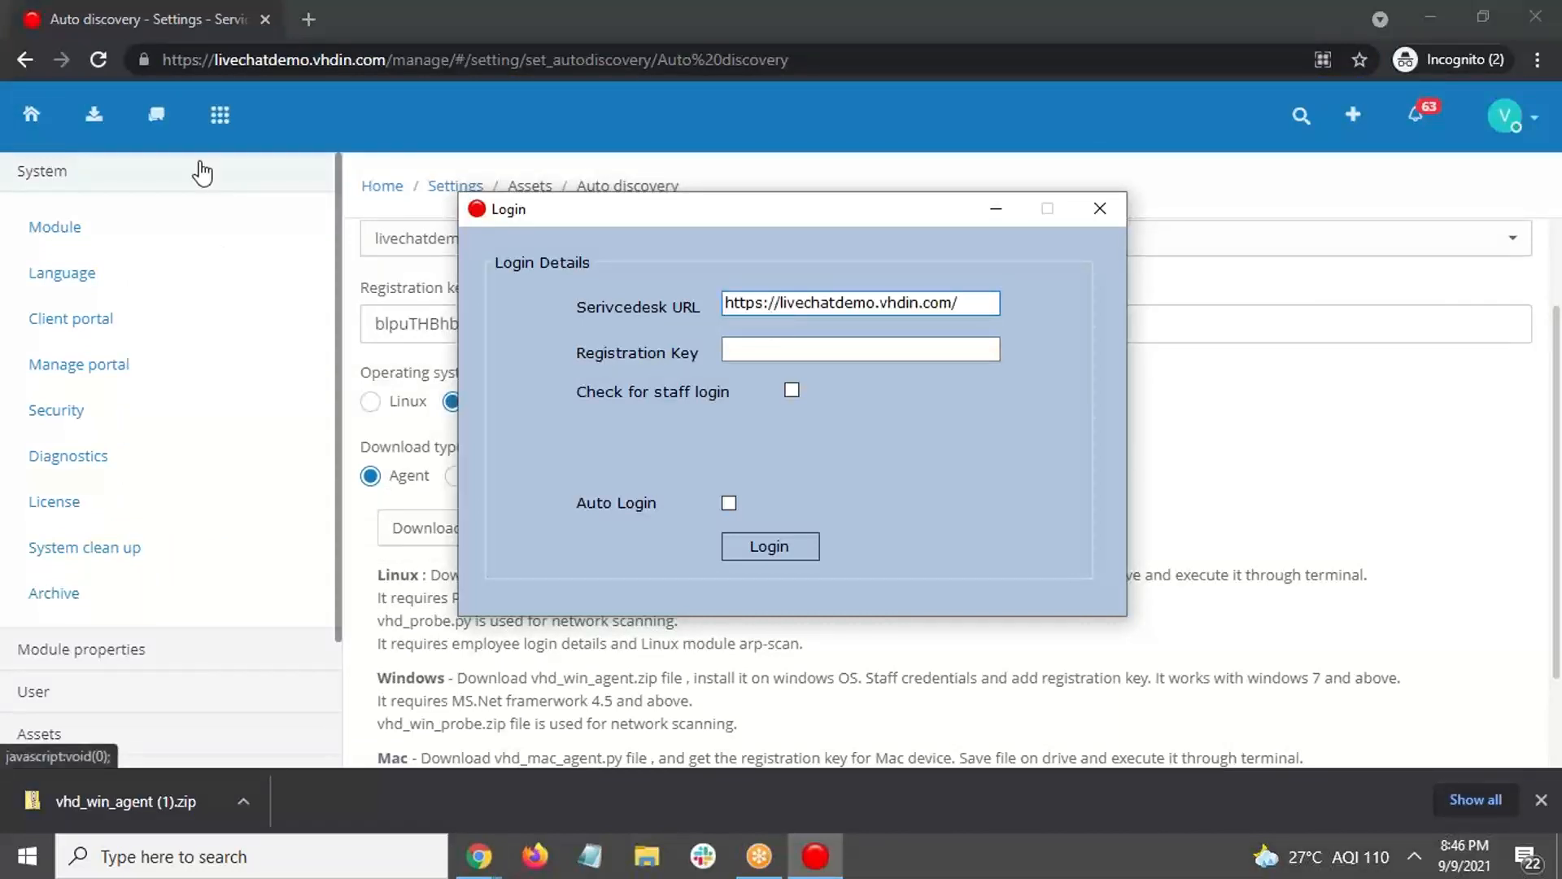
{"action": "left_click", "coordinate": [1234, 330]}
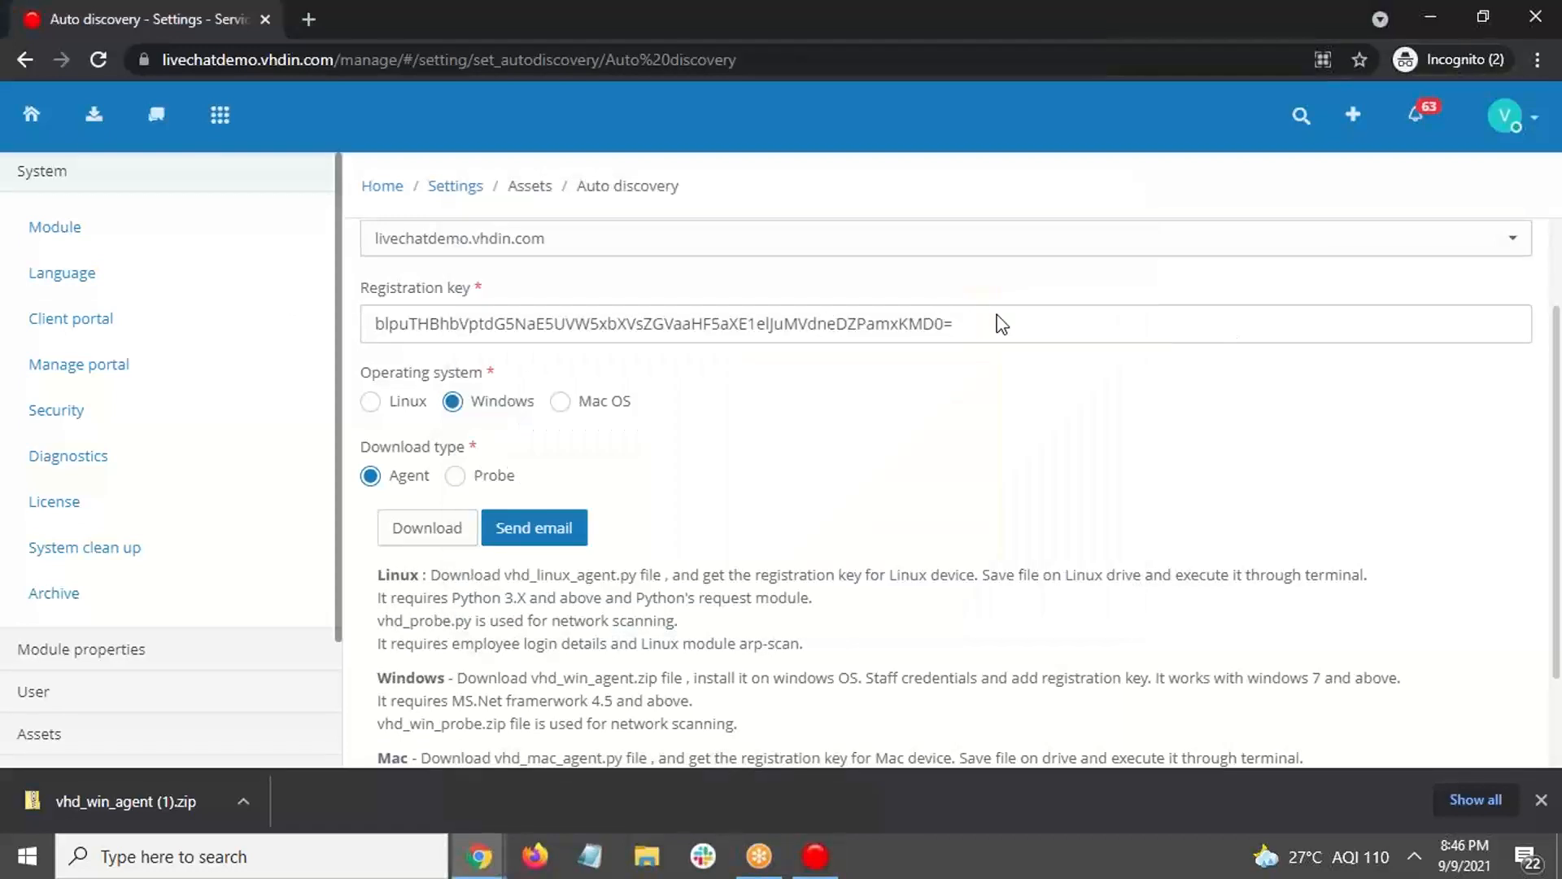
{"action": "left_click_drag", "start_coordinate": [954, 324], "coordinate": [363, 326]}
{"action": "key", "text": "ctrl+c"}
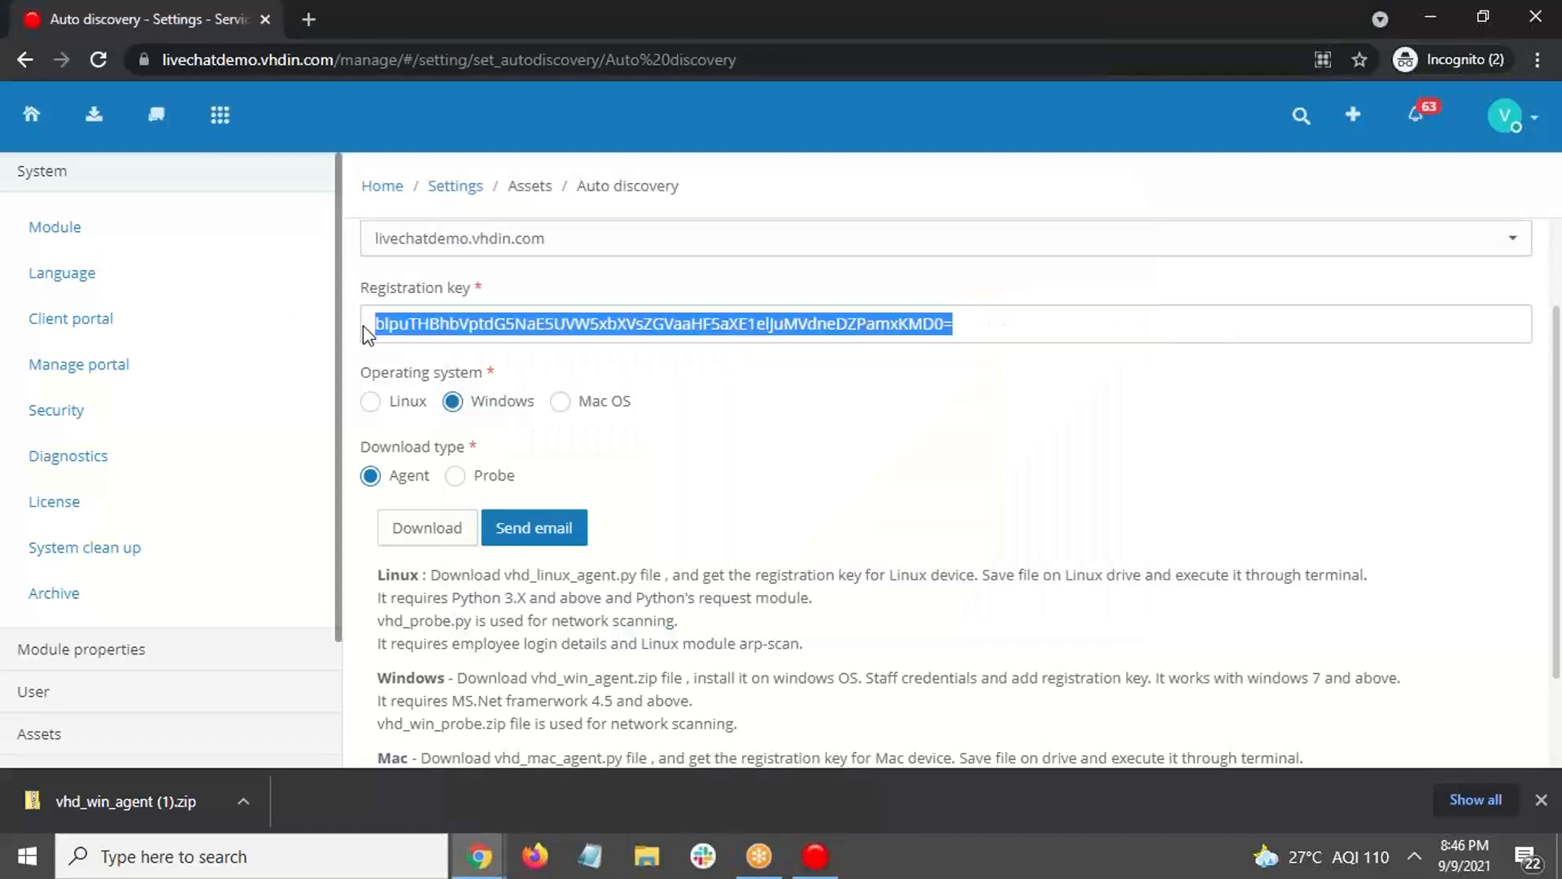
{"action": "left_click", "coordinate": [816, 863]}
{"action": "left_click", "coordinate": [794, 353]}
{"action": "key", "text": "ctrl+v"}
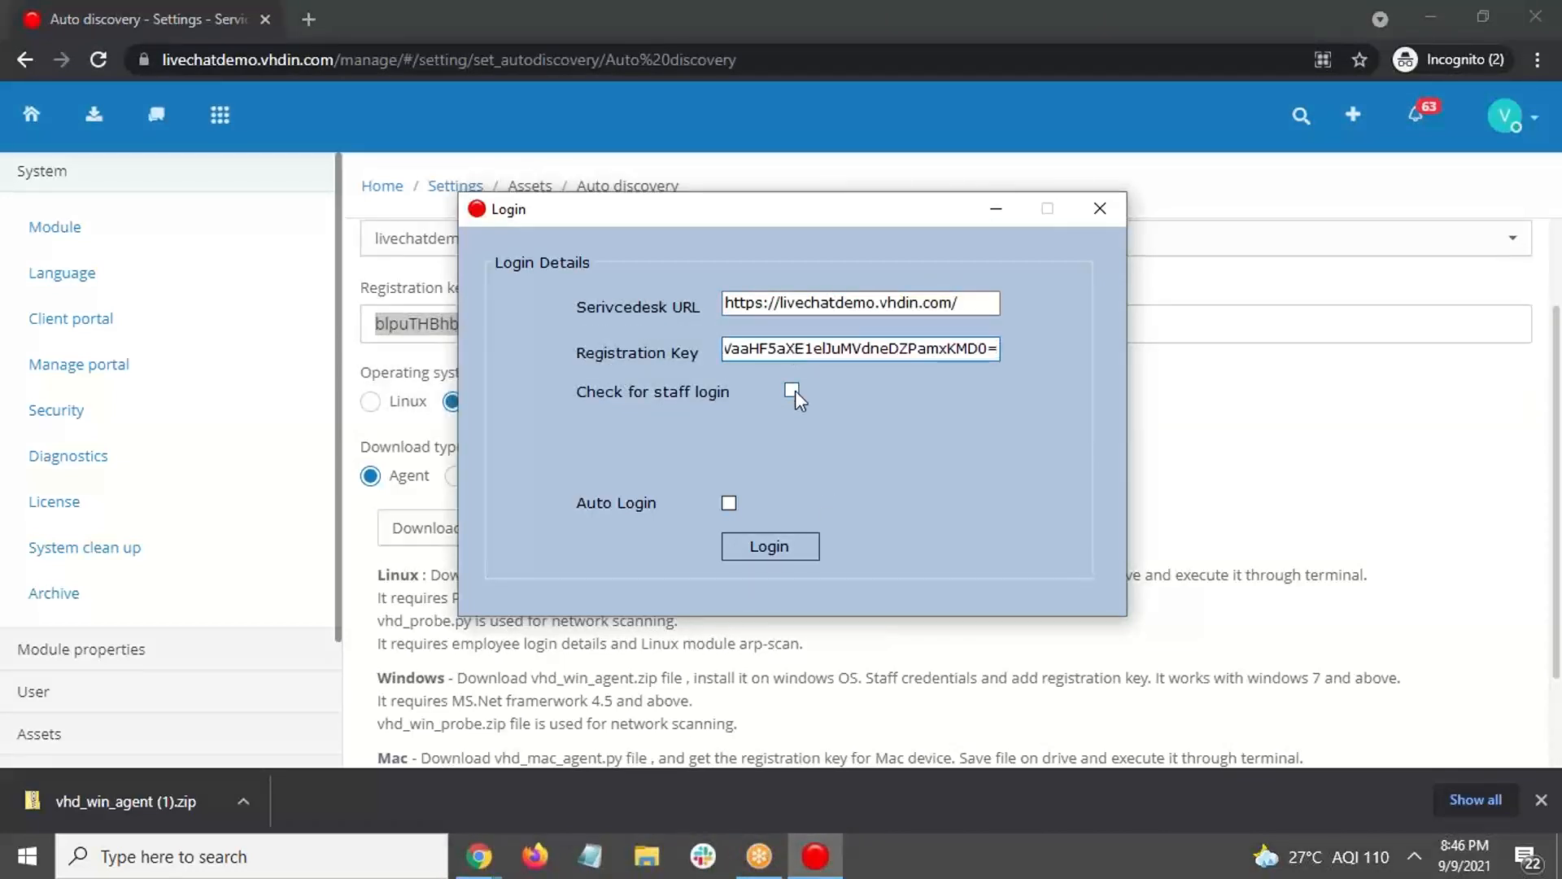
Step: Leave staff login unchecked and log the agent in
{"action": "left_click", "coordinate": [792, 390]}
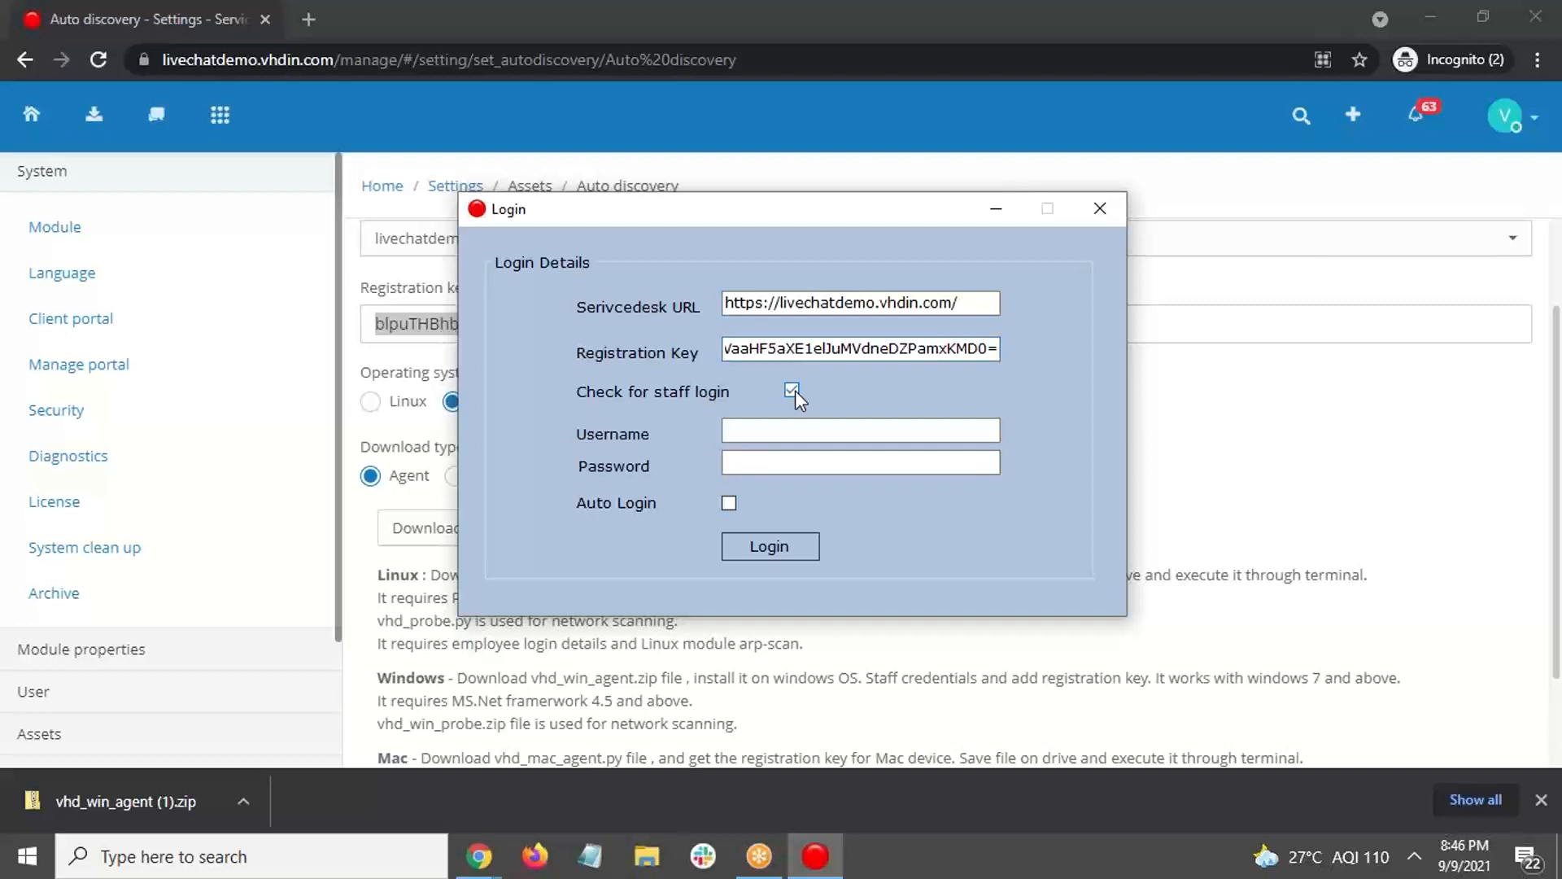
{"action": "left_click", "coordinate": [758, 438]}
{"action": "left_click", "coordinate": [792, 391]}
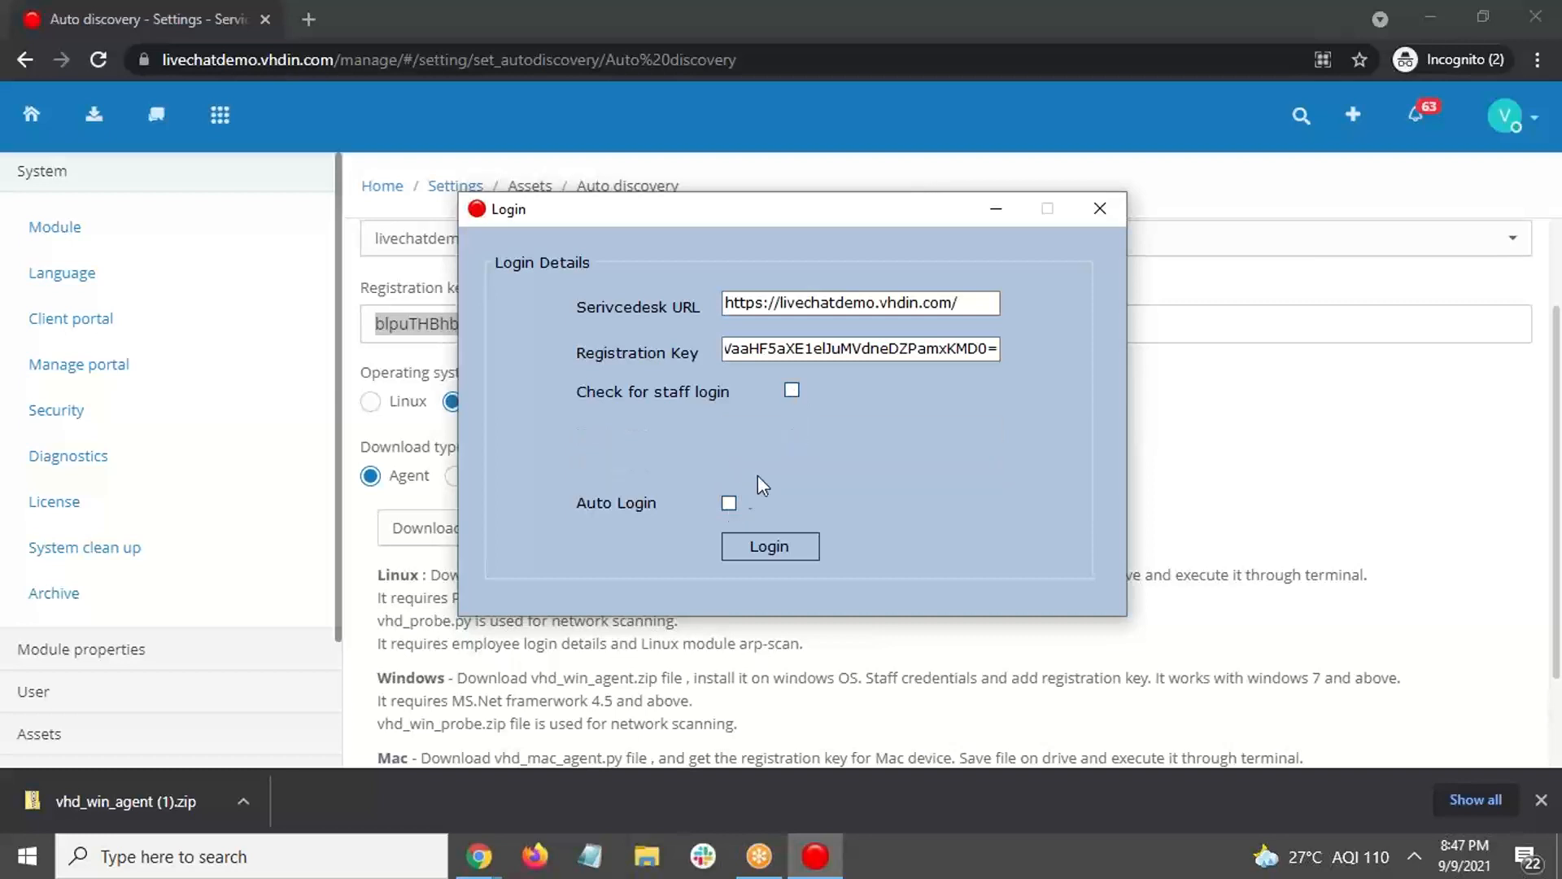
{"action": "left_click", "coordinate": [802, 551]}
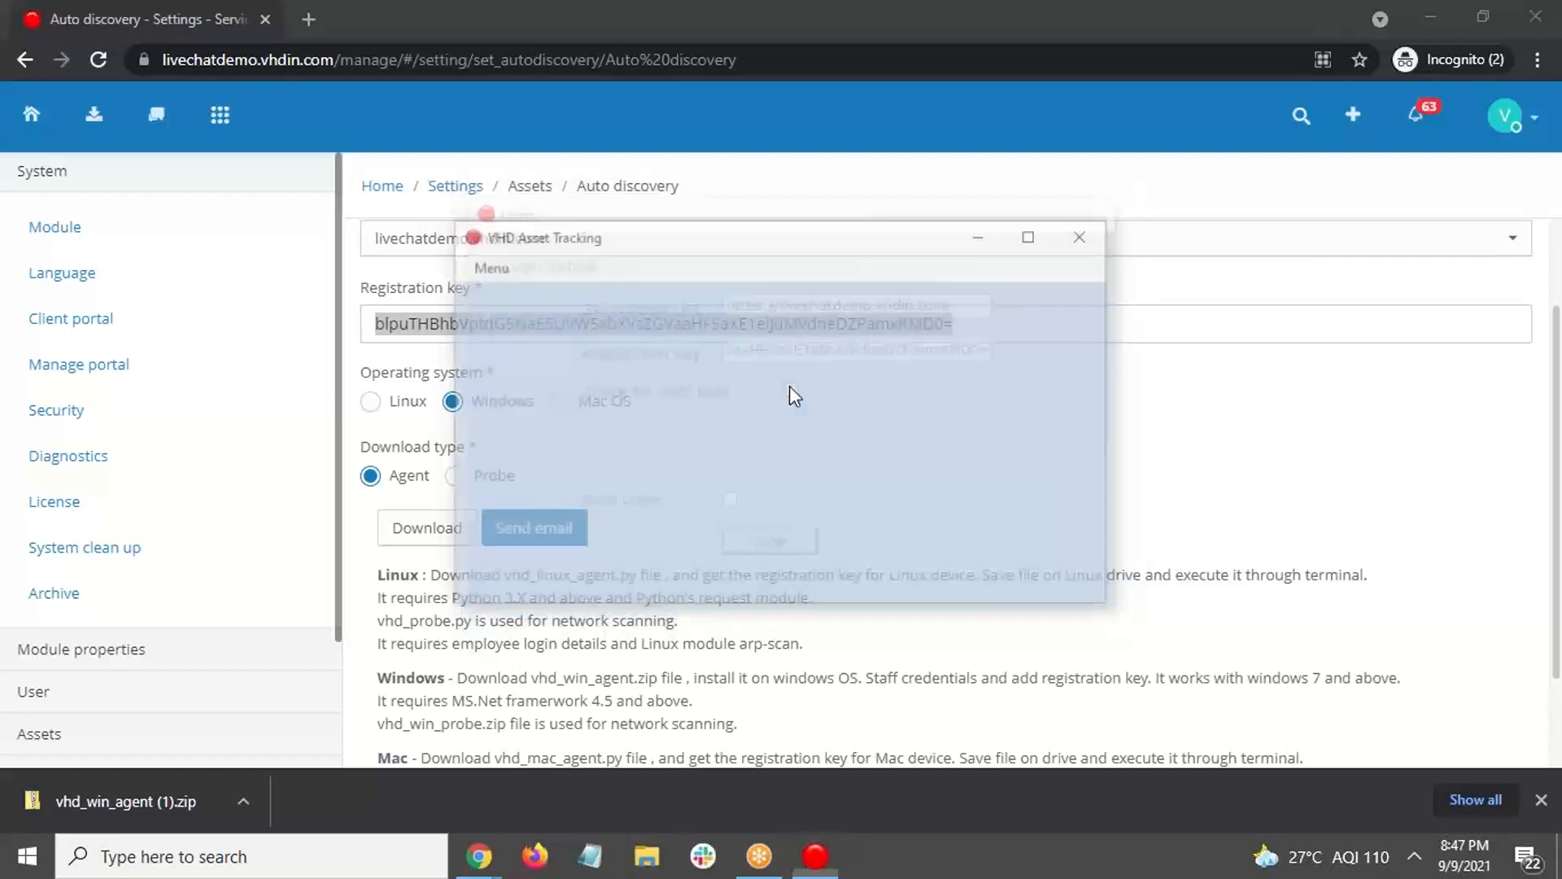
Step: Run an Agent Scan of DESKTOP-97D8PPV, confirm 'Scan Completed', and minimize the agent window
{"action": "left_click", "coordinate": [487, 266]}
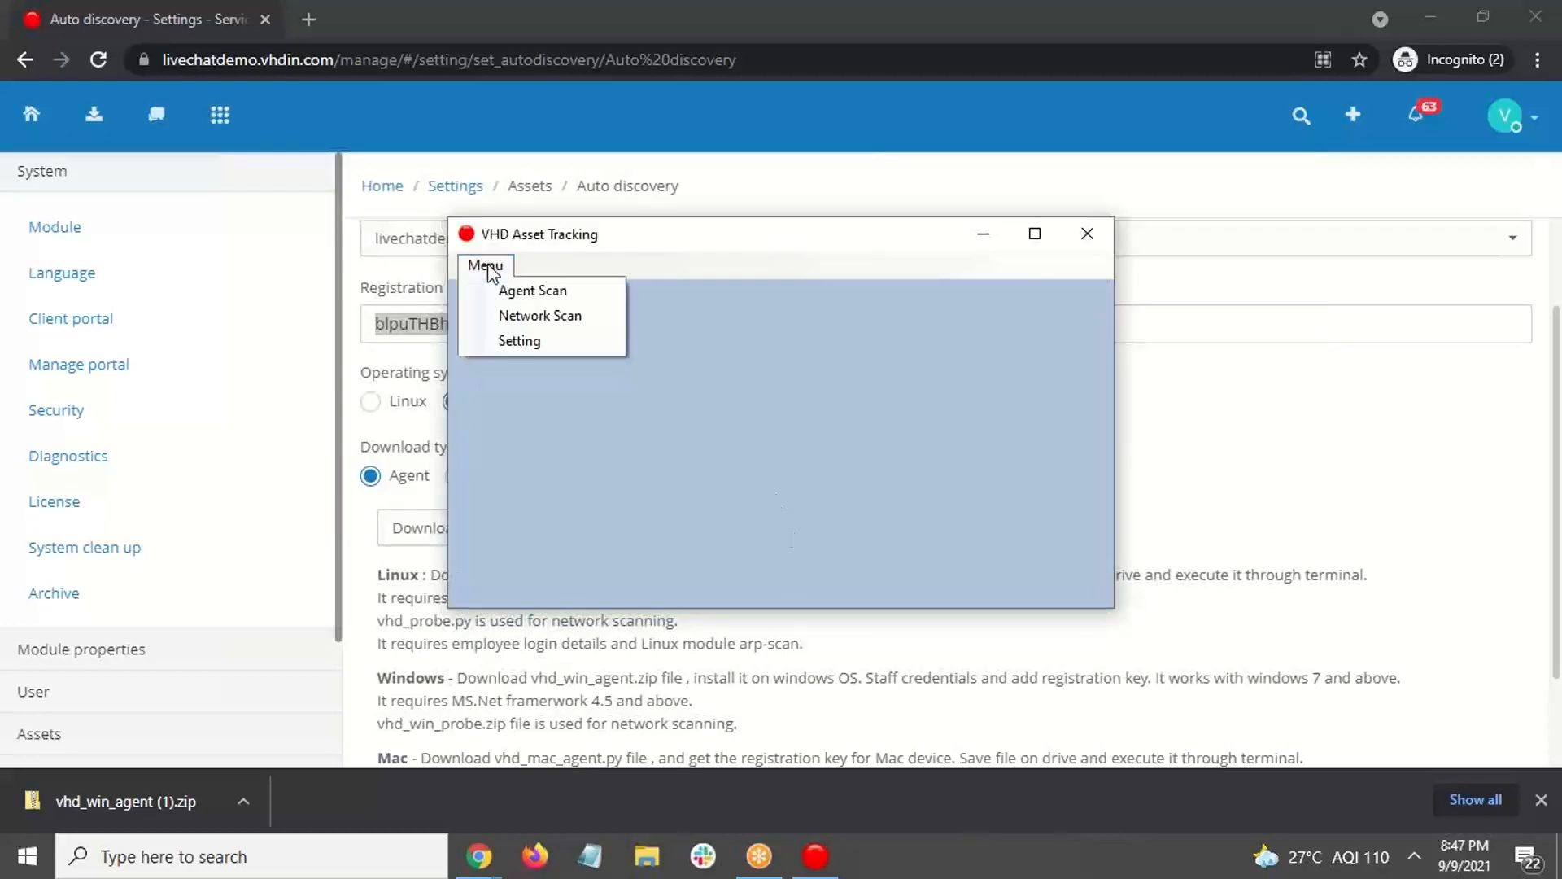
{"action": "left_click", "coordinate": [533, 293]}
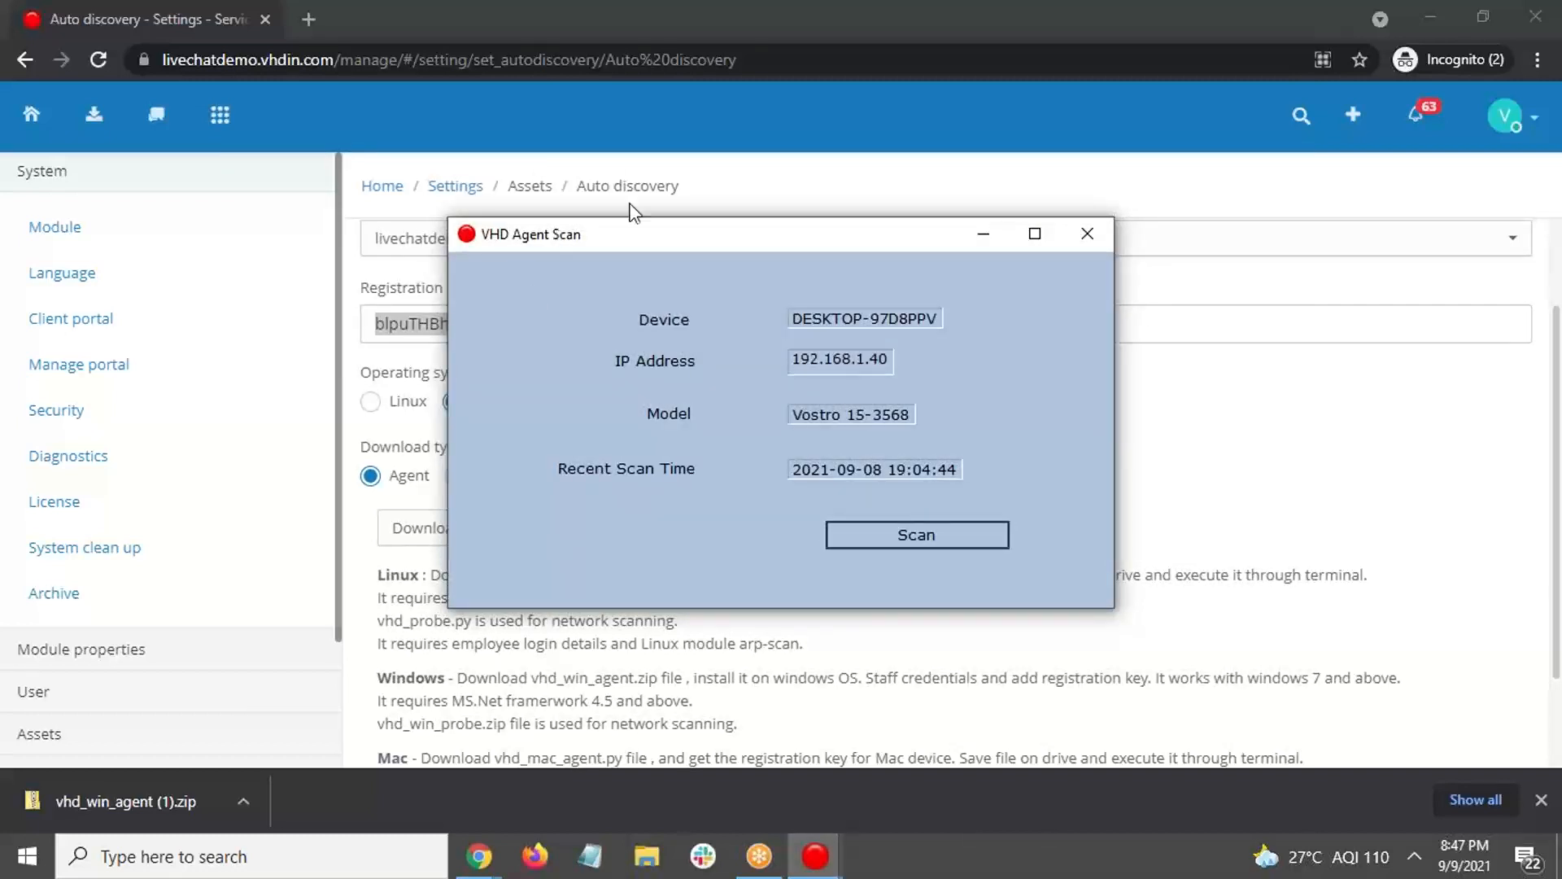
{"action": "left_click", "coordinate": [960, 544]}
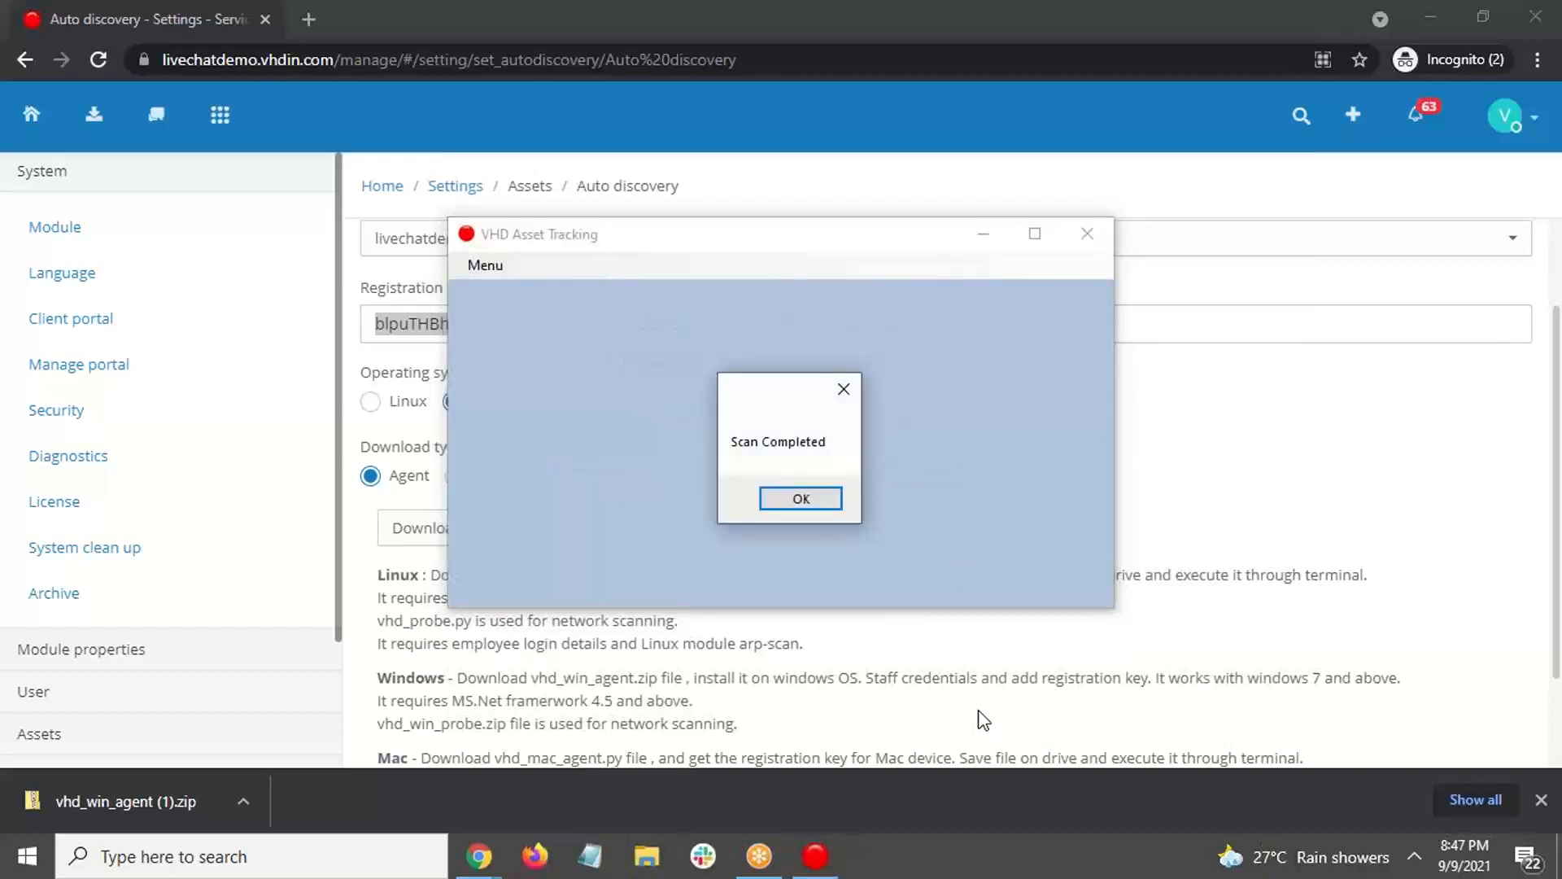
{"action": "left_click", "coordinate": [806, 500]}
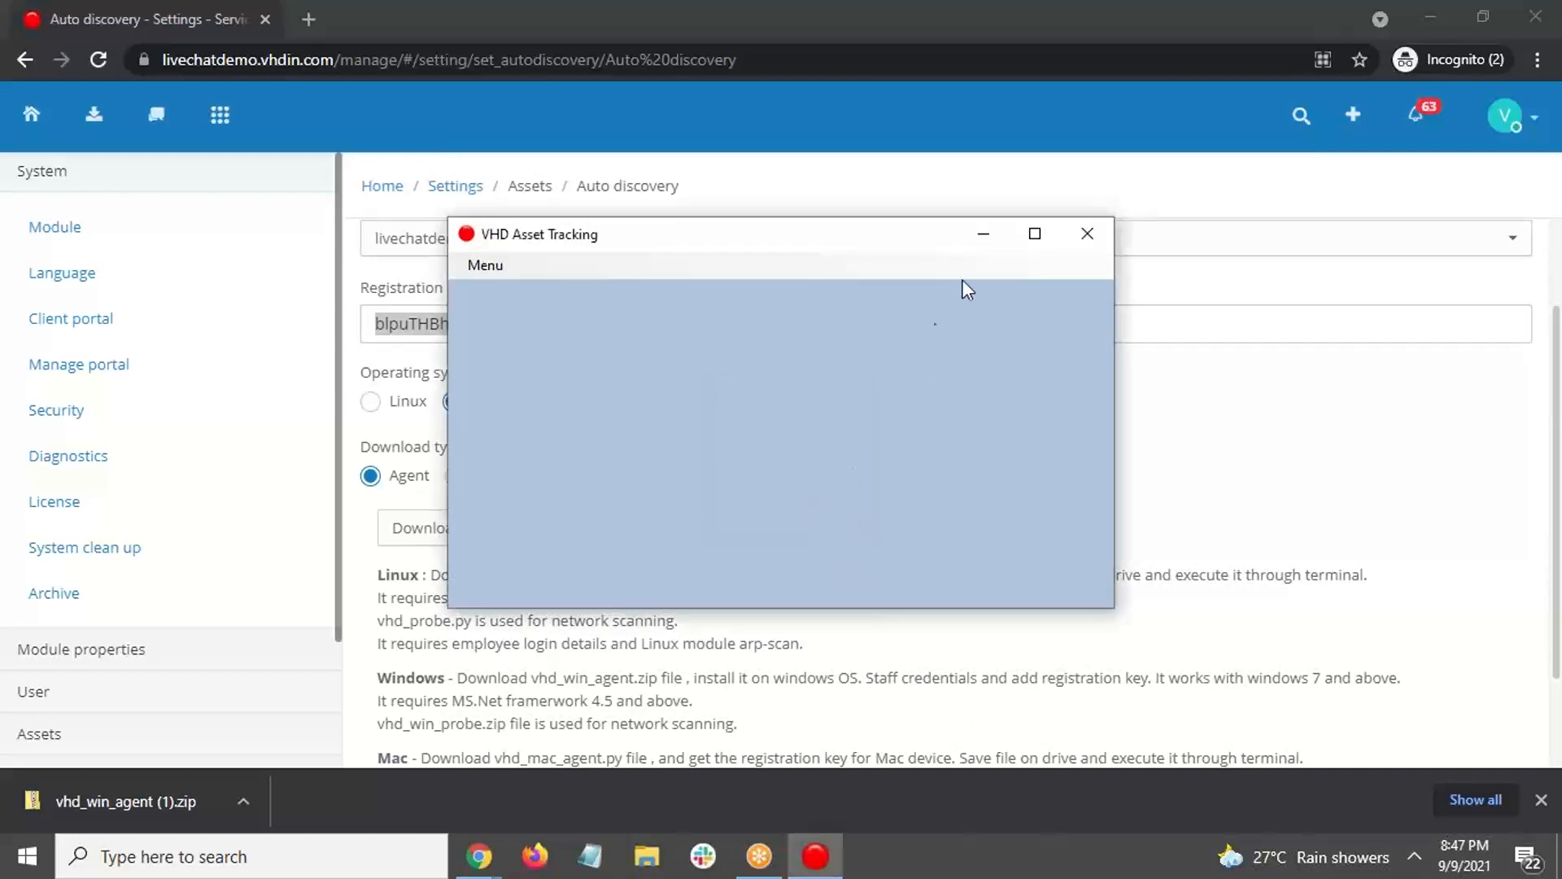
{"action": "left_click", "coordinate": [980, 241]}
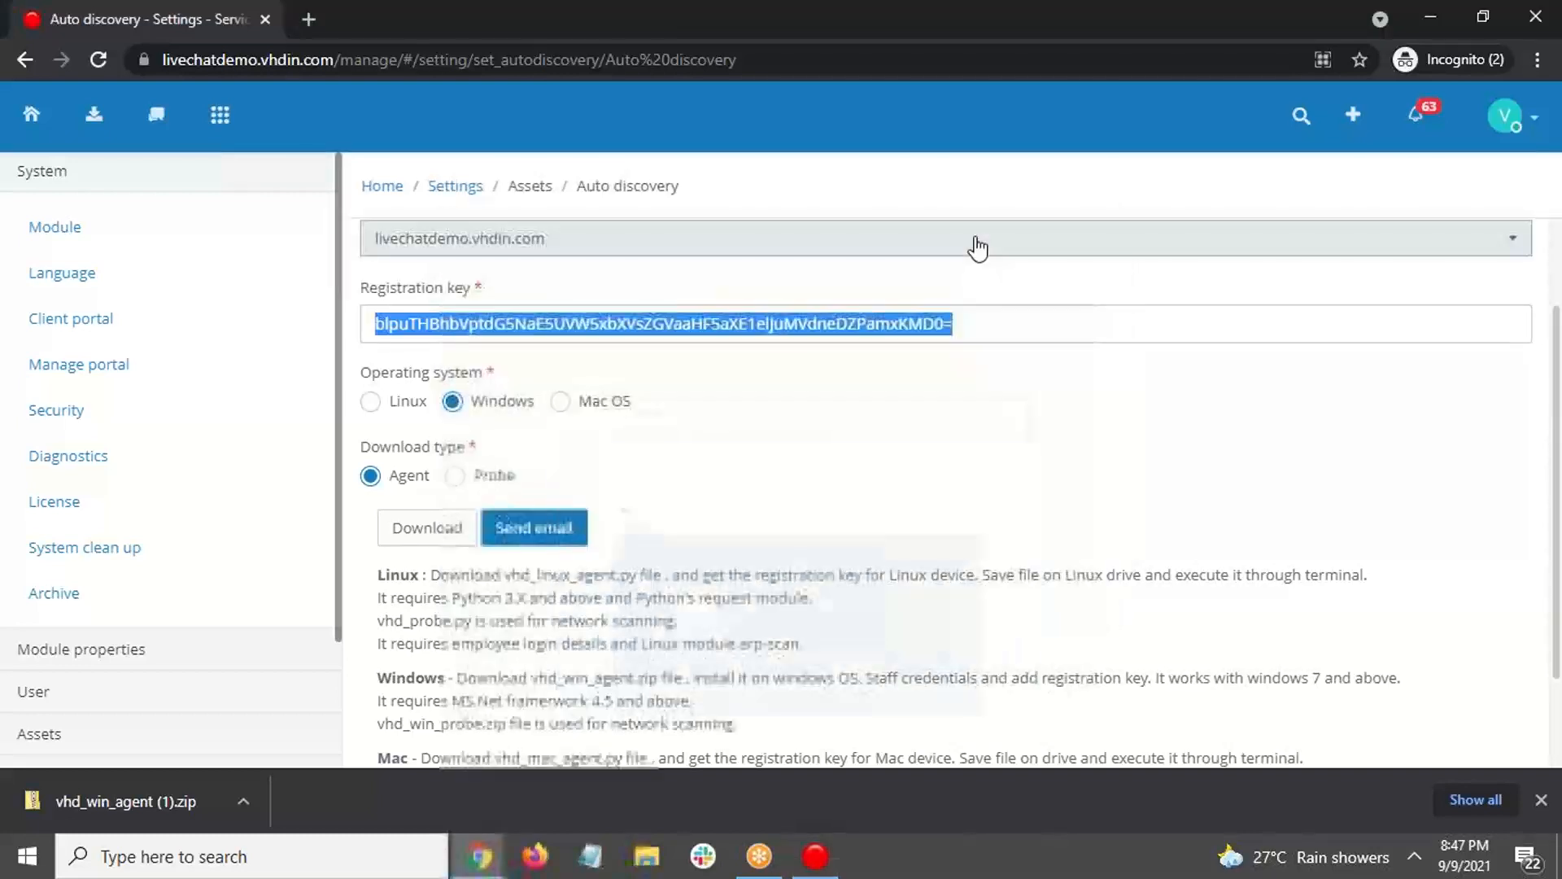
Step: Go to Assets > Laptops and open the DESKTOP-97D8PPV record (Dell Vostro 15-3568)
{"action": "left_click", "coordinate": [221, 118]}
{"action": "left_click", "coordinate": [239, 401]}
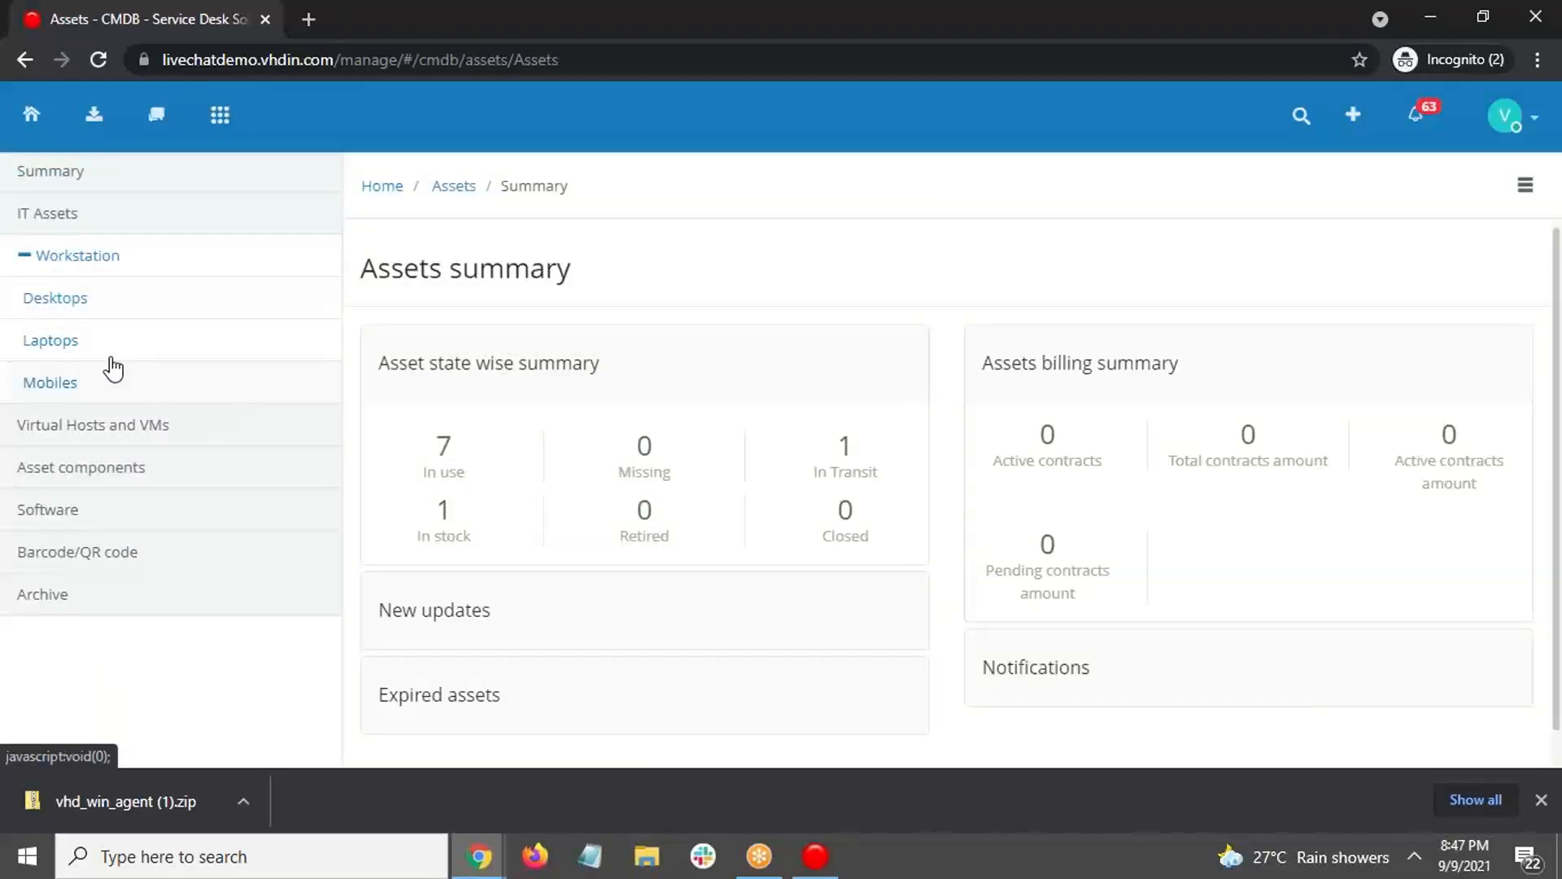
{"action": "left_click", "coordinate": [61, 345]}
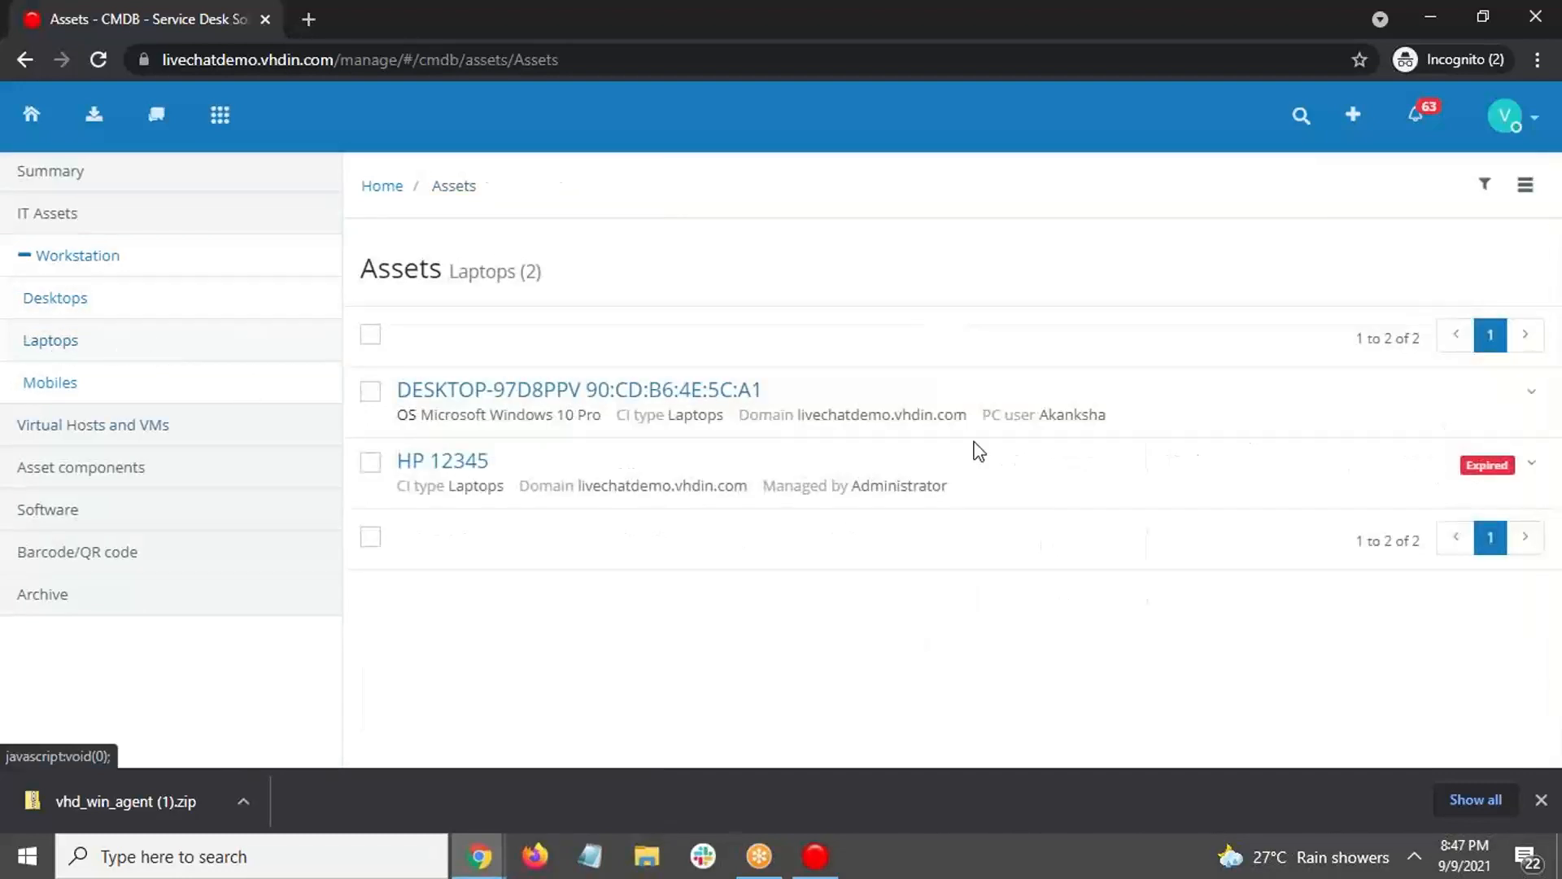
{"action": "left_click", "coordinate": [678, 387]}
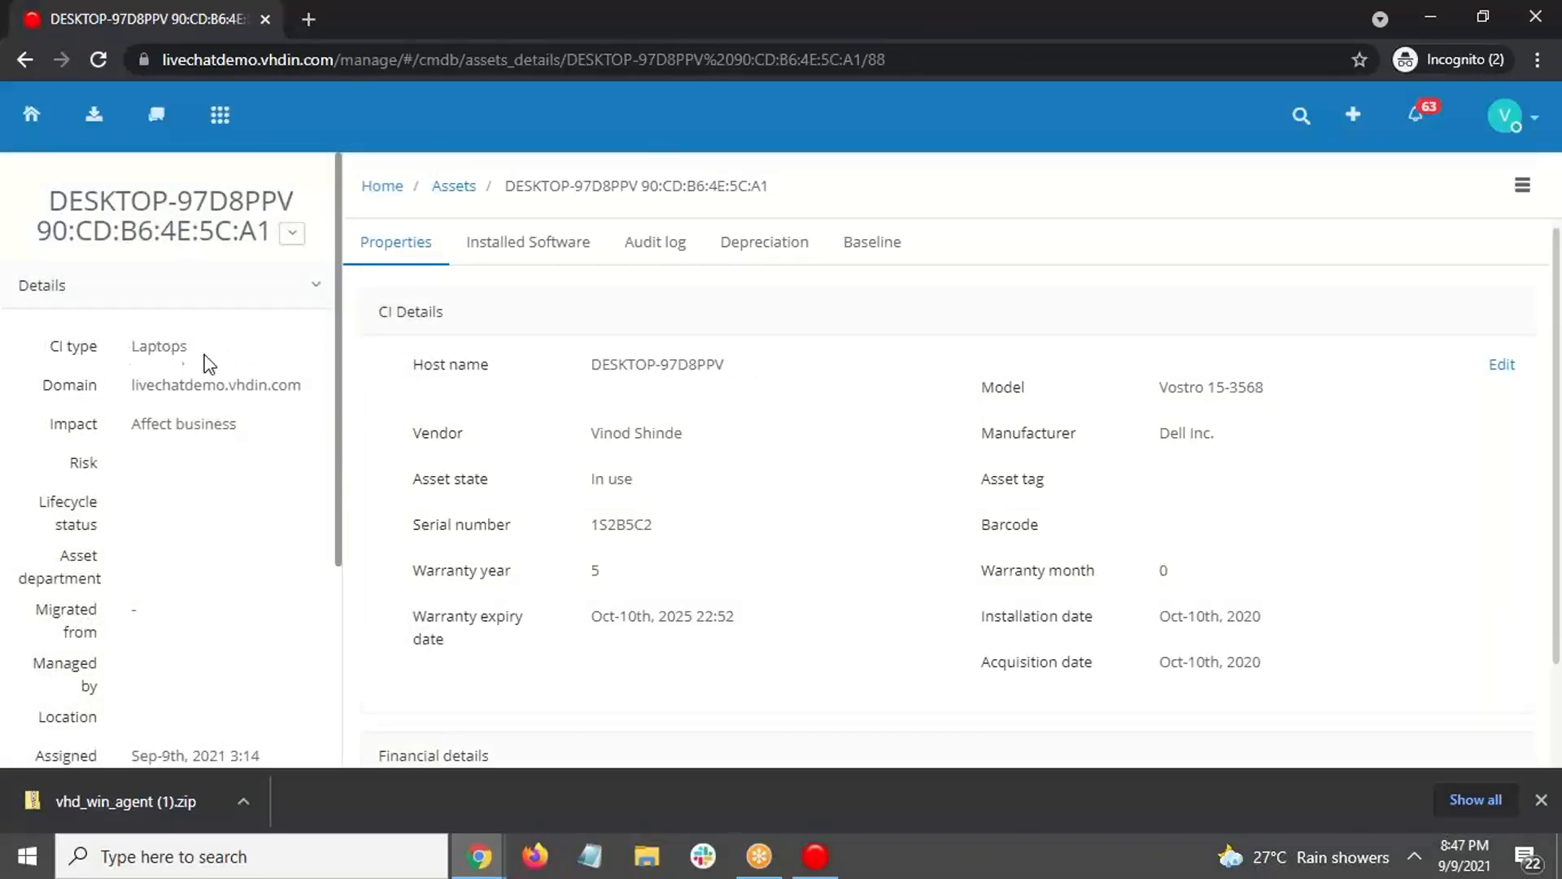
Step: Review DESKTOP-97D8PPV's properties and Hardware Details, then show its Installed Software list
{"action": "scroll", "coordinate": [95, 402], "scroll_direction": "down", "scroll_amount": 2}
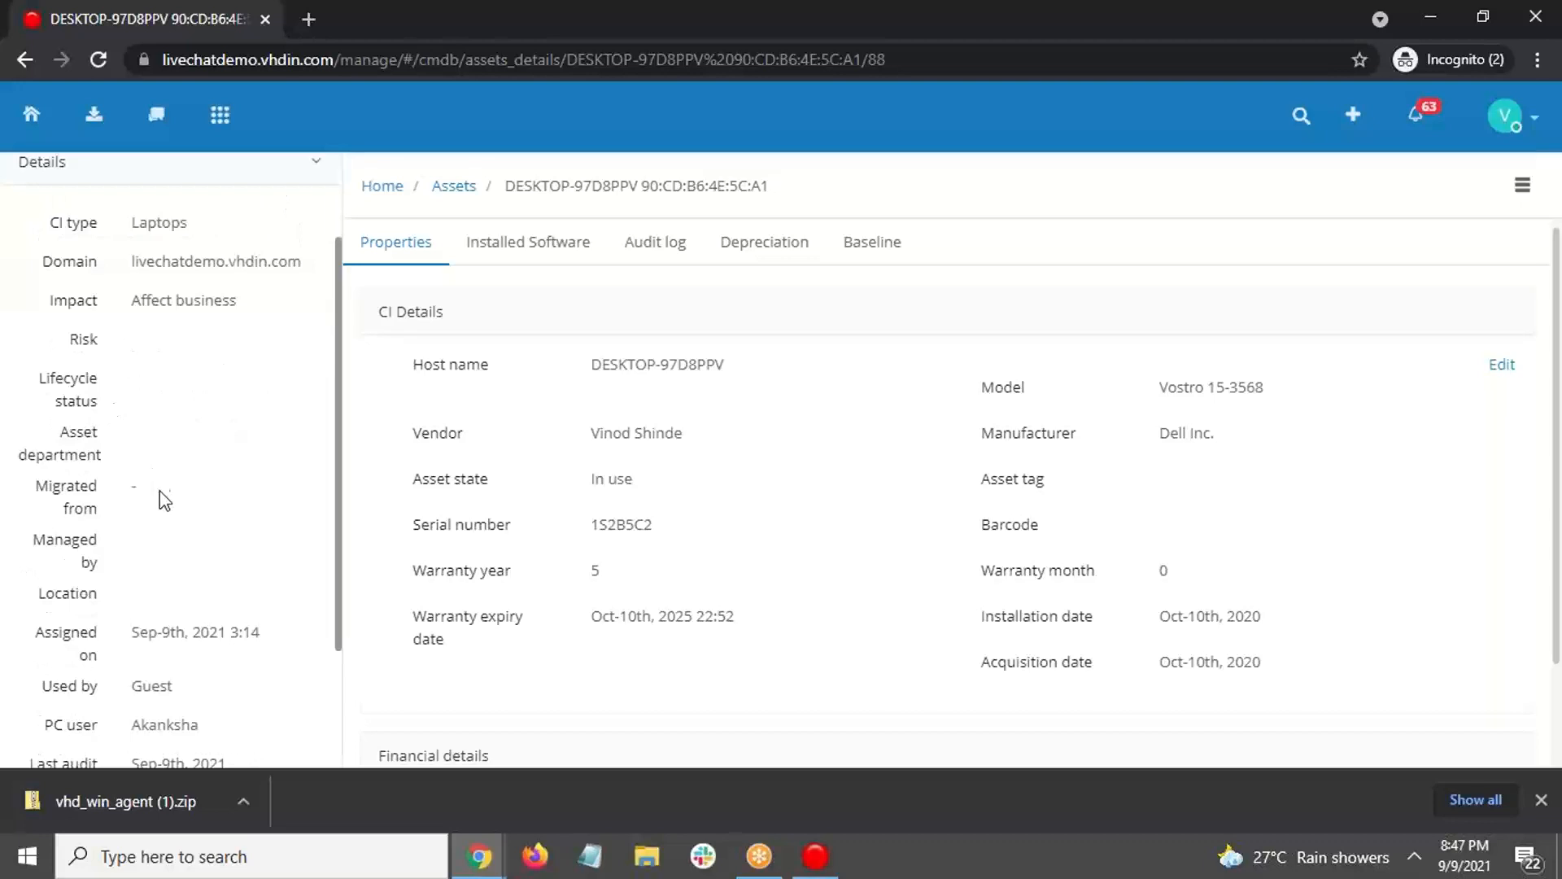
{"action": "scroll", "coordinate": [183, 486], "scroll_direction": "down", "scroll_amount": 2}
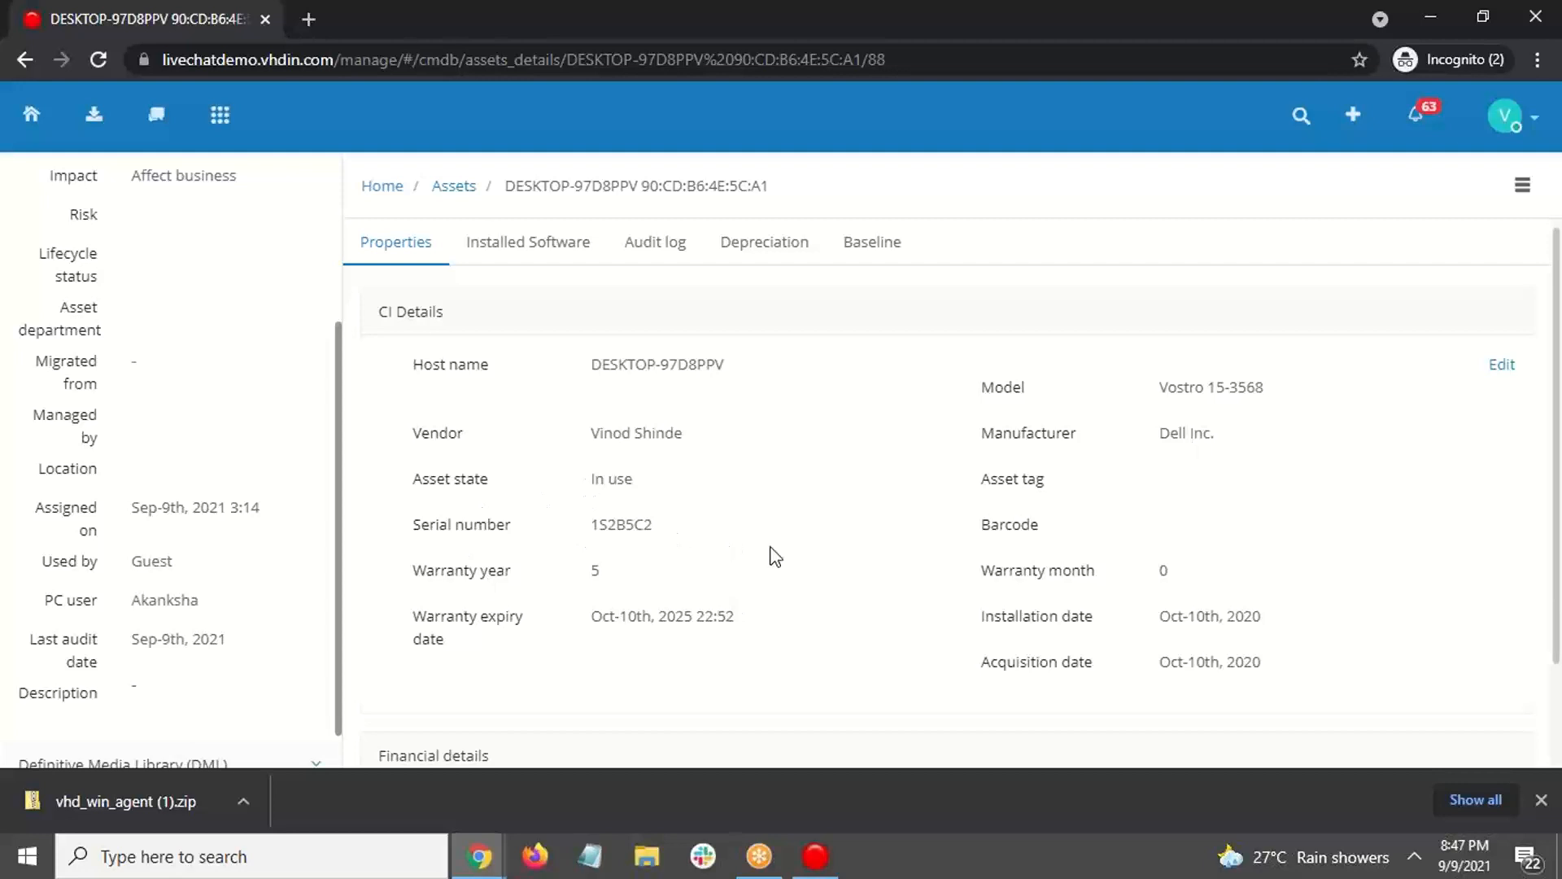
{"action": "scroll", "coordinate": [771, 554], "scroll_direction": "down", "scroll_amount": 1}
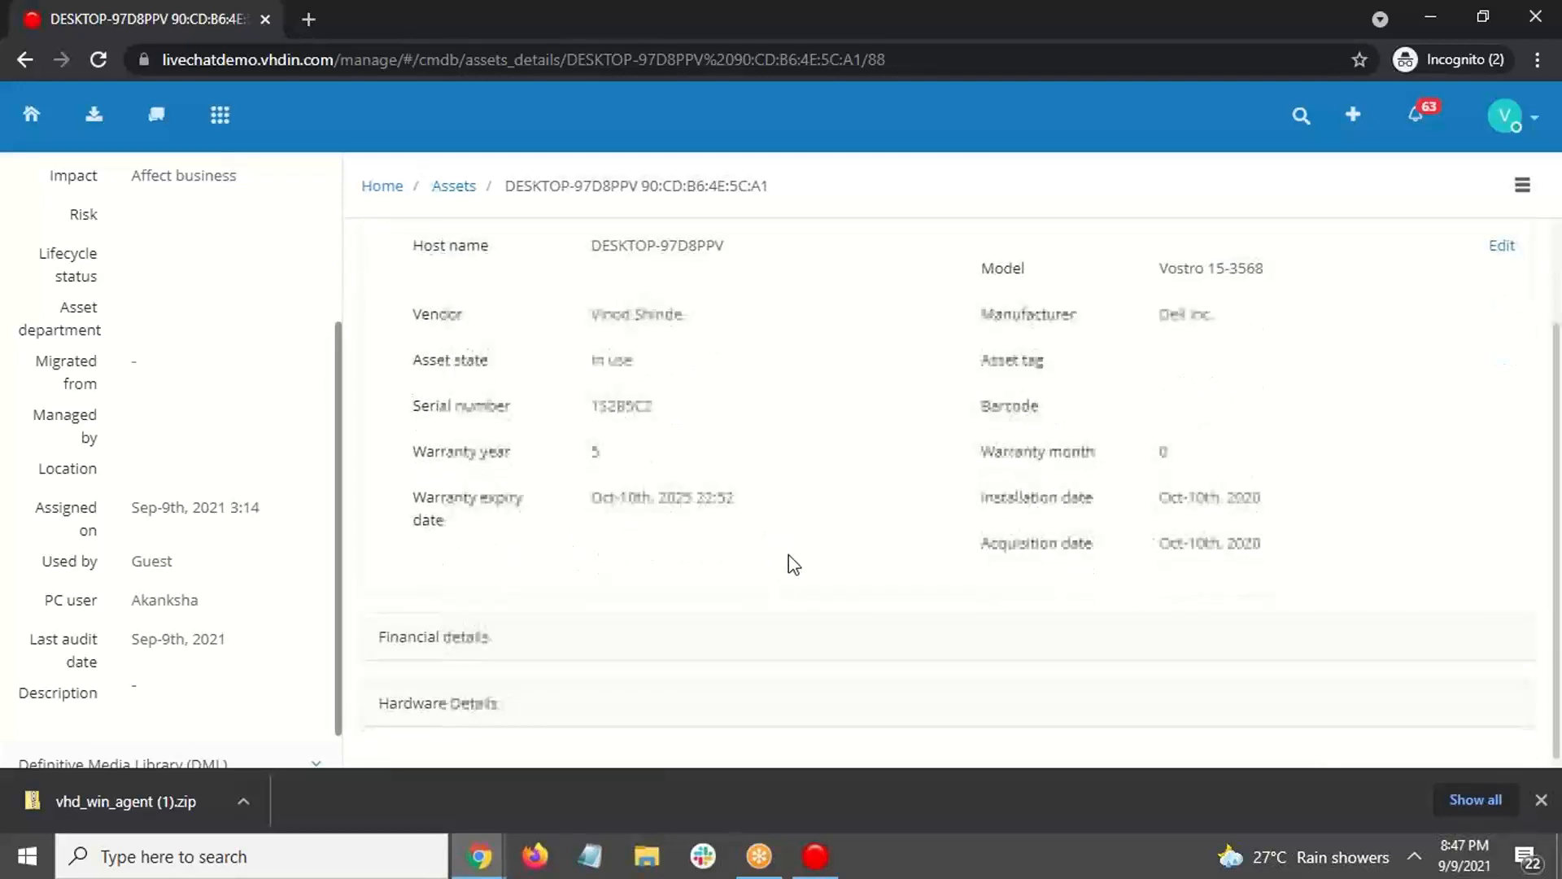
{"action": "left_click", "coordinate": [761, 712]}
{"action": "scroll", "coordinate": [1009, 446], "scroll_direction": "down", "scroll_amount": 3}
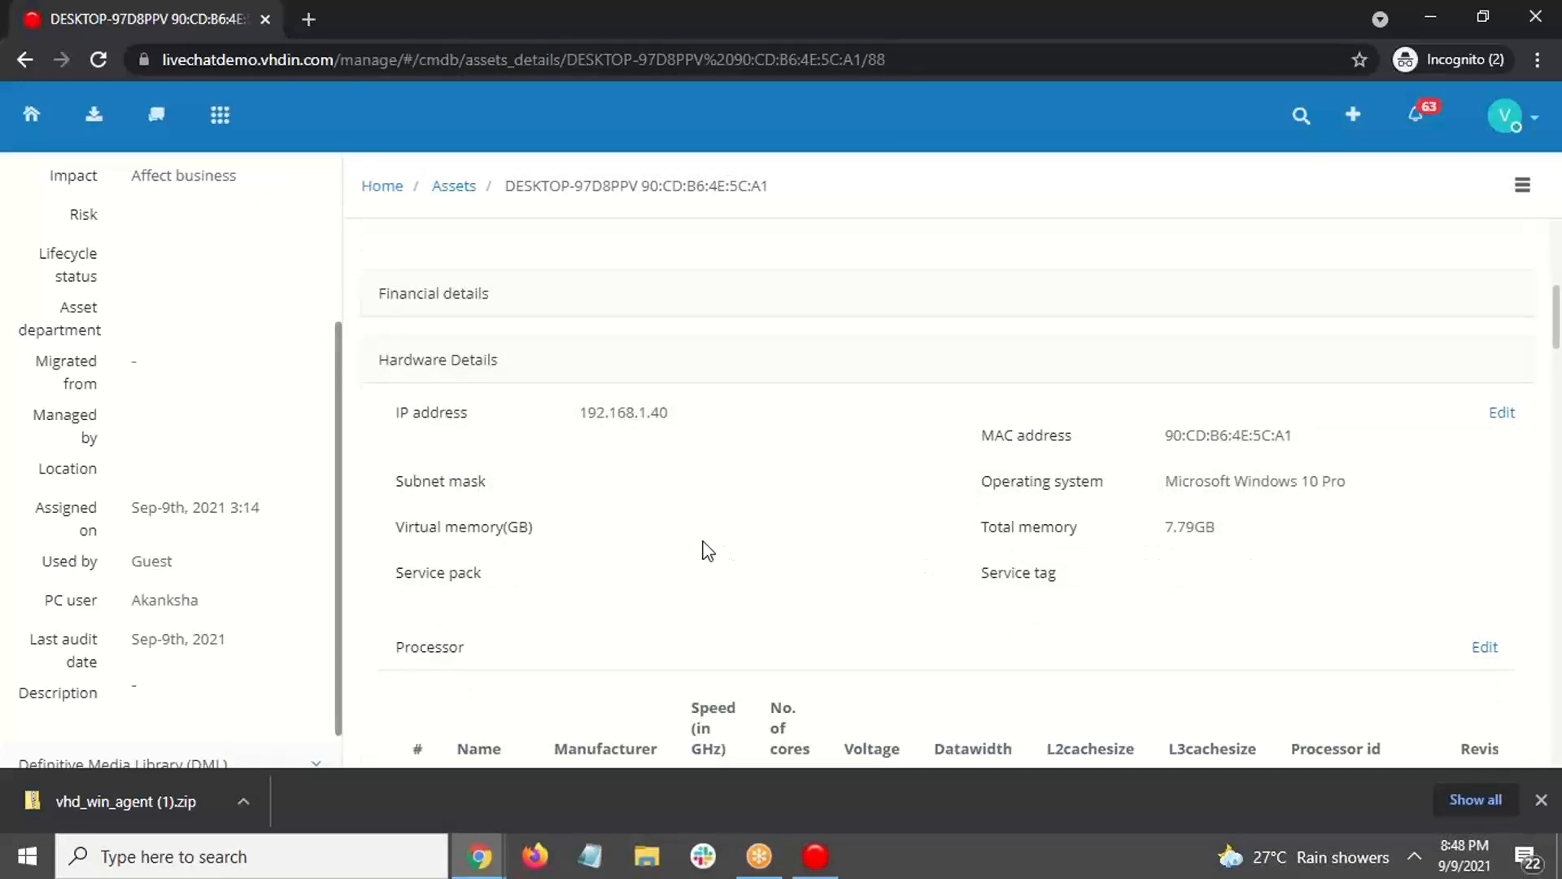
{"action": "scroll", "coordinate": [701, 548], "scroll_direction": "up", "scroll_amount": 5}
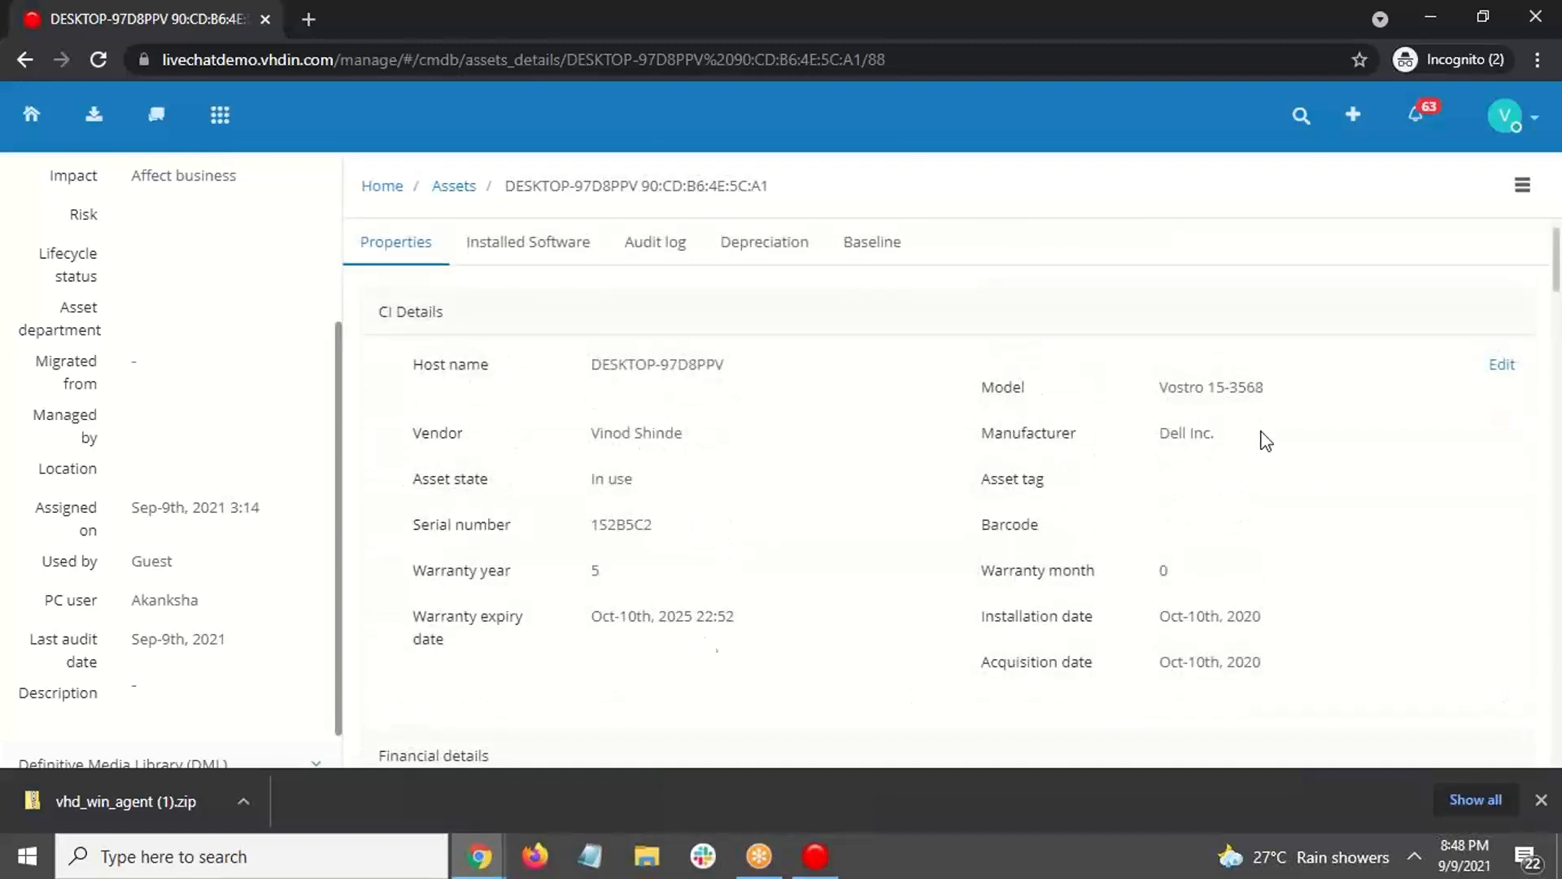
{"action": "left_click", "coordinate": [524, 248]}
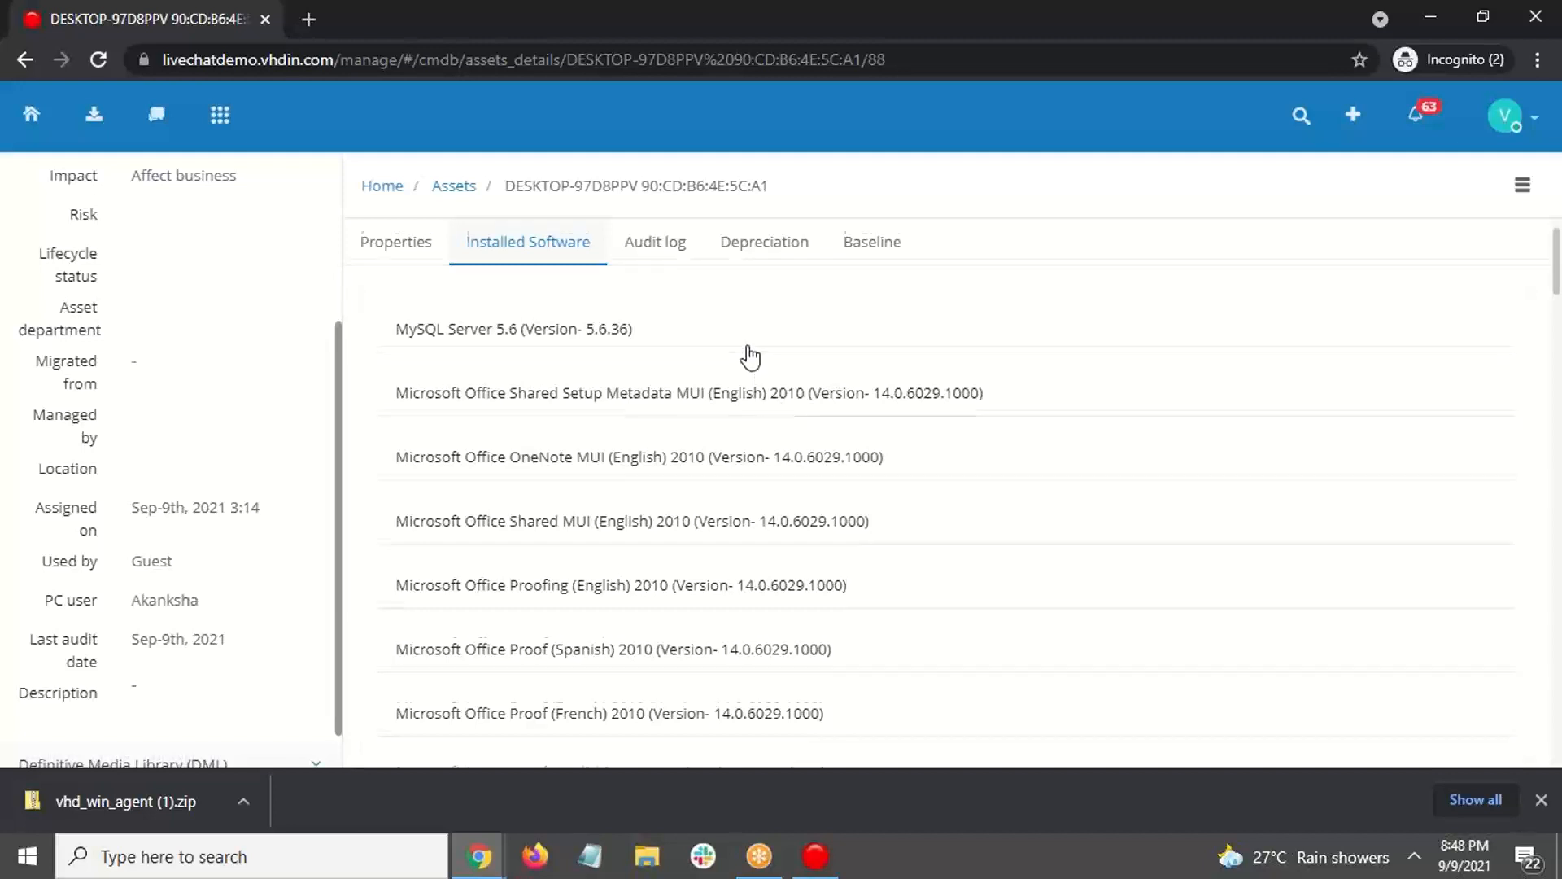
Step: Browse the installed software list, then check the laptop's Audit log
{"action": "scroll", "coordinate": [750, 358], "scroll_direction": "down", "scroll_amount": 2}
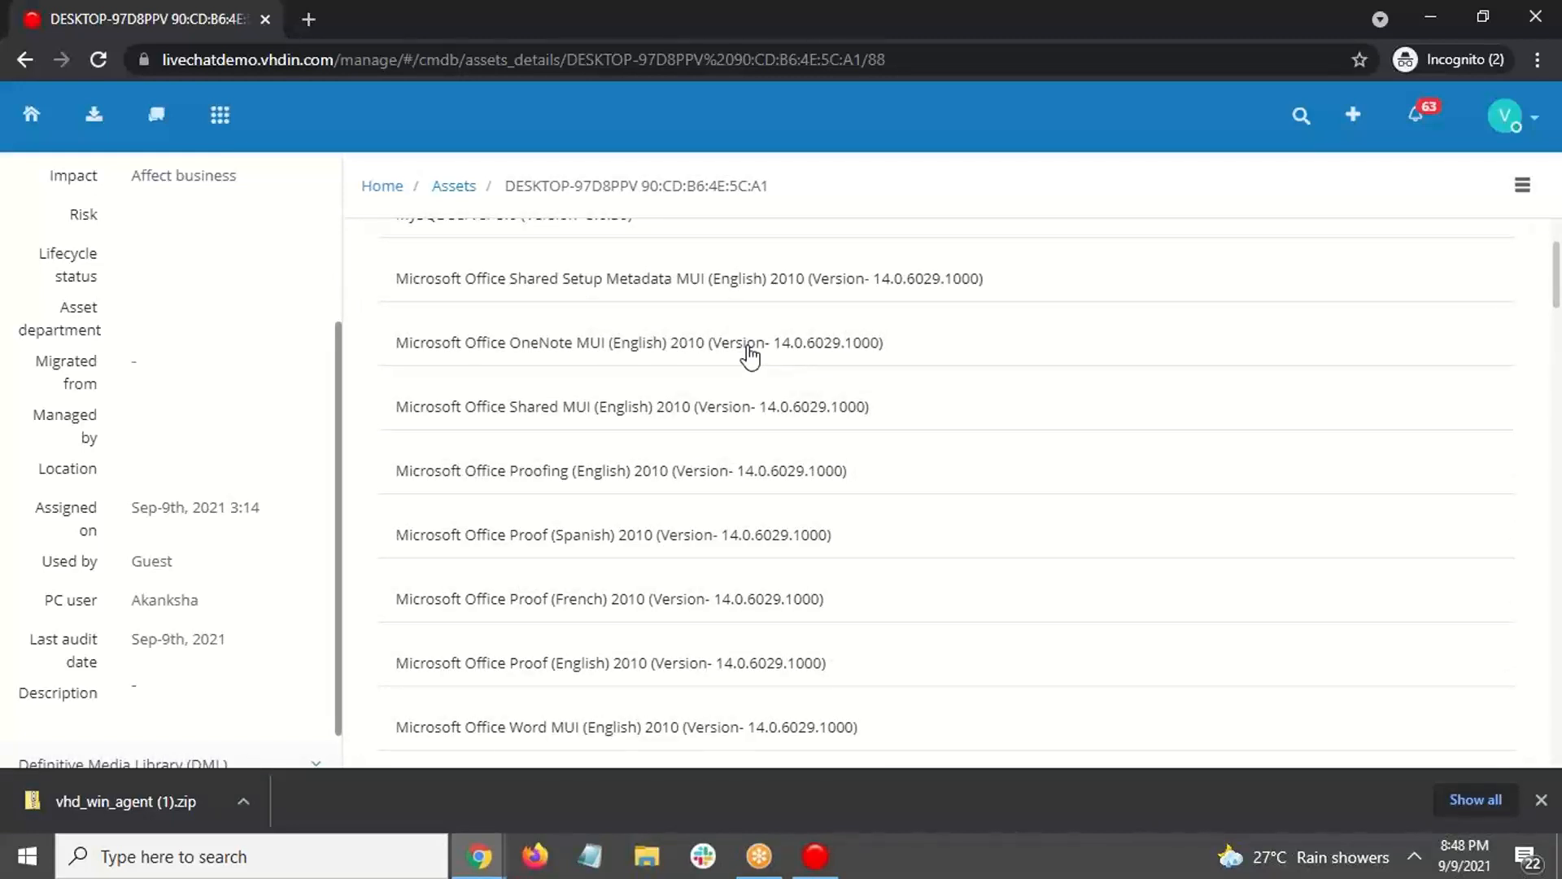
{"action": "scroll", "coordinate": [747, 391], "scroll_direction": "down", "scroll_amount": 4}
{"action": "scroll", "coordinate": [743, 585], "scroll_direction": "up", "scroll_amount": 6}
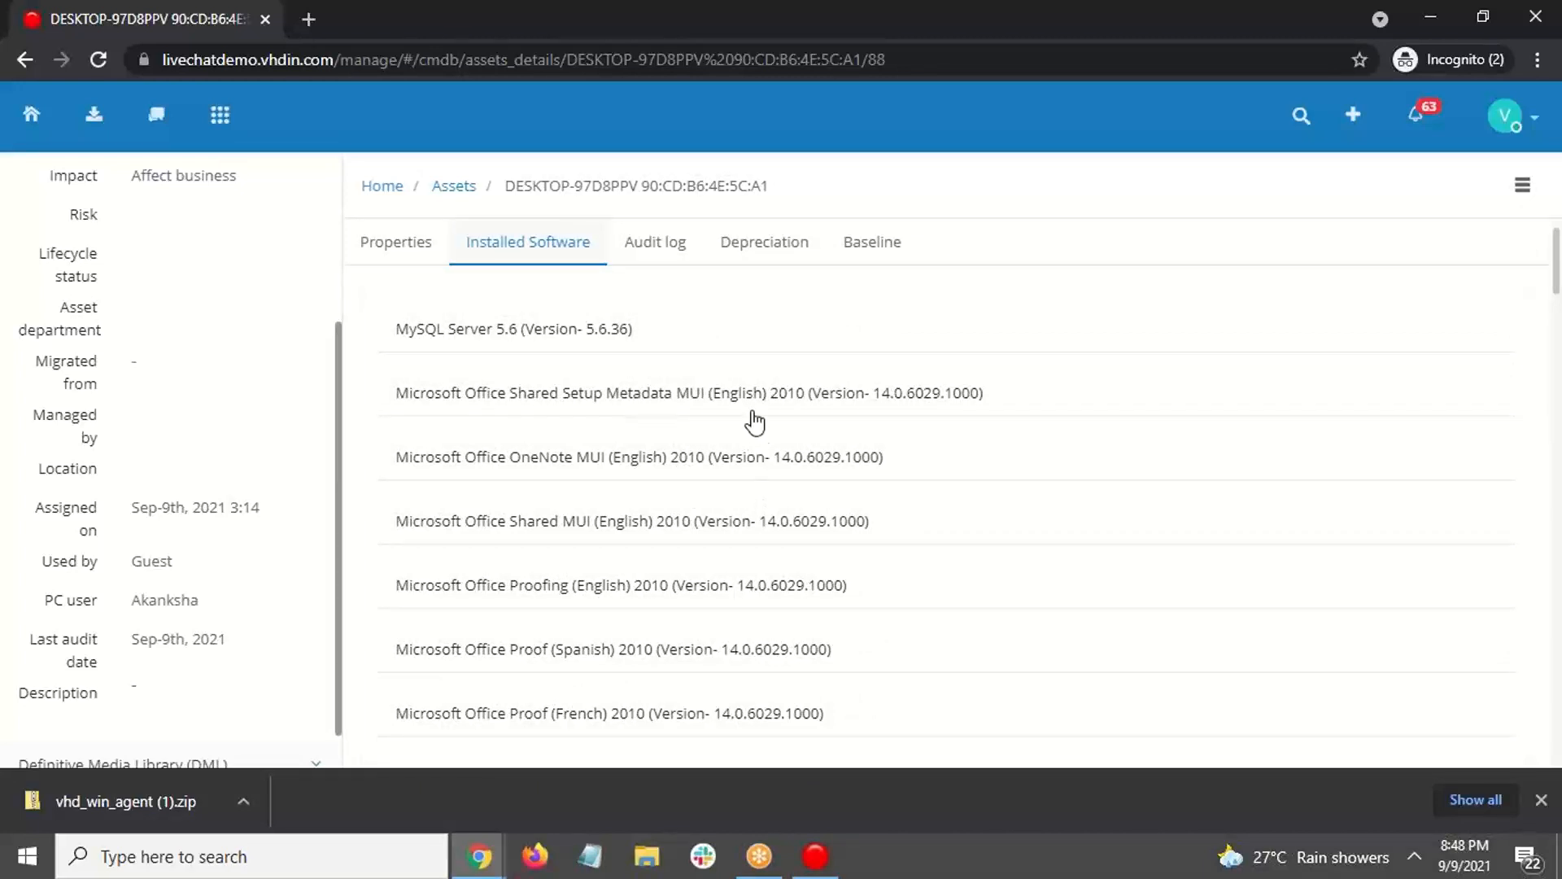
{"action": "scroll", "coordinate": [744, 380], "scroll_direction": "down", "scroll_amount": 5}
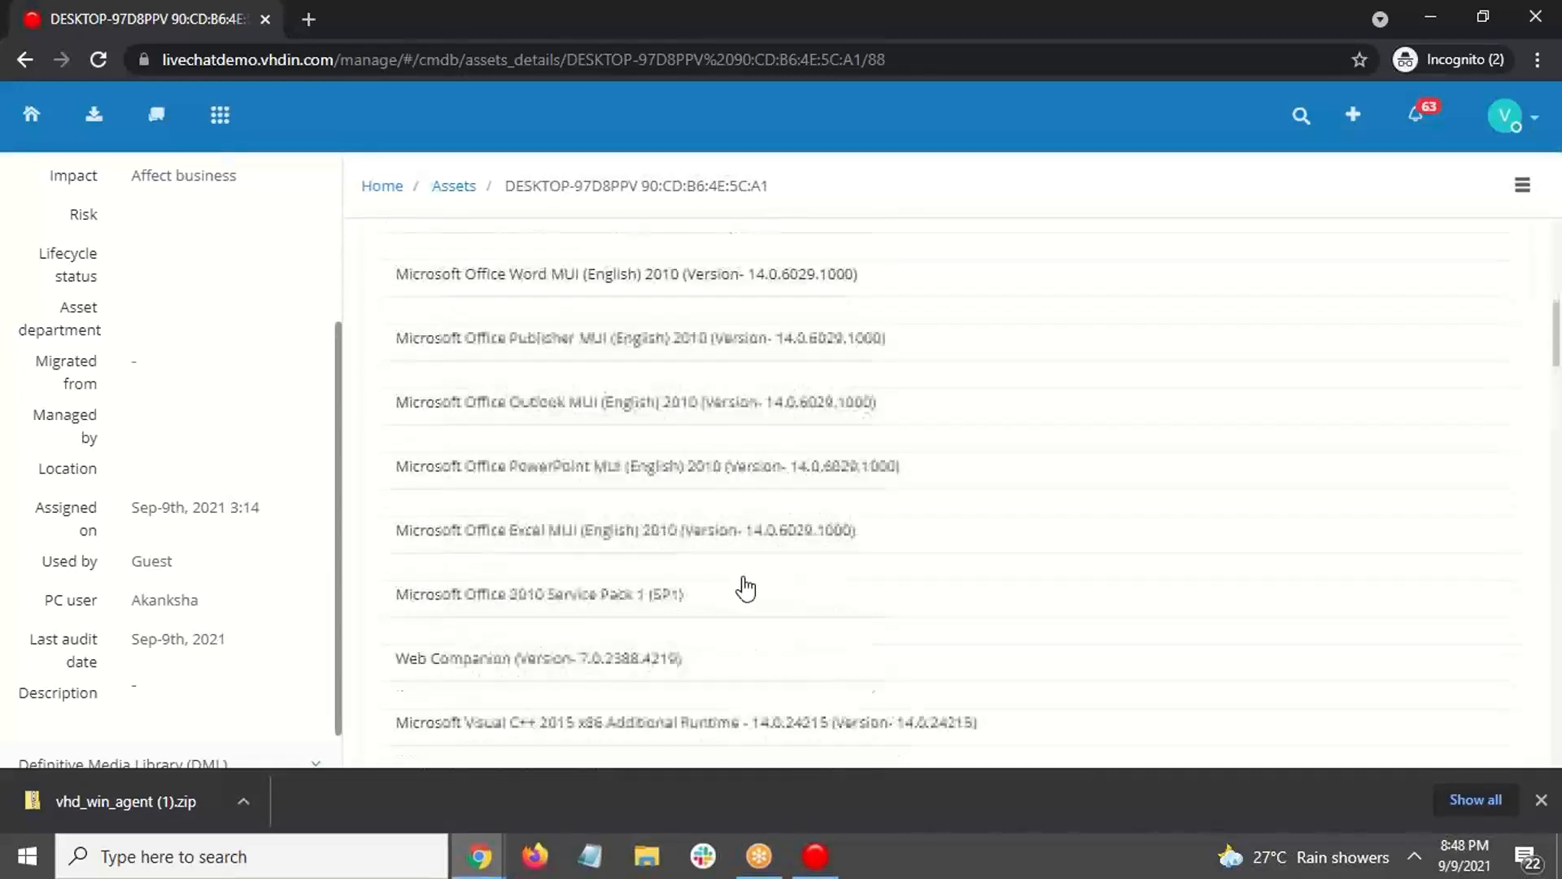
{"action": "scroll", "coordinate": [744, 675], "scroll_direction": "up", "scroll_amount": 5}
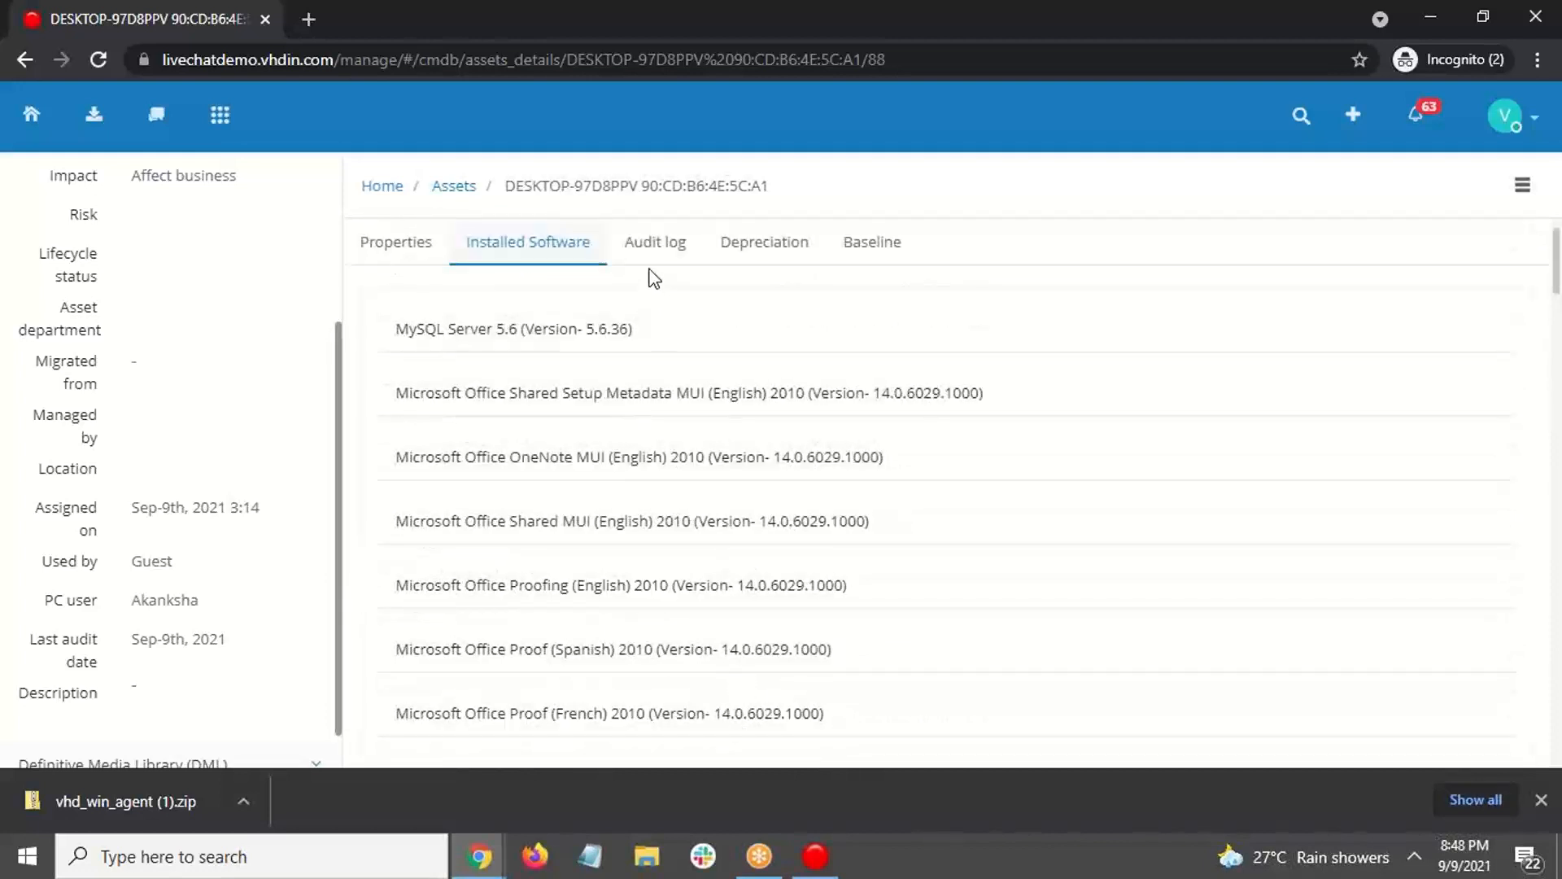
{"action": "left_click", "coordinate": [688, 252]}
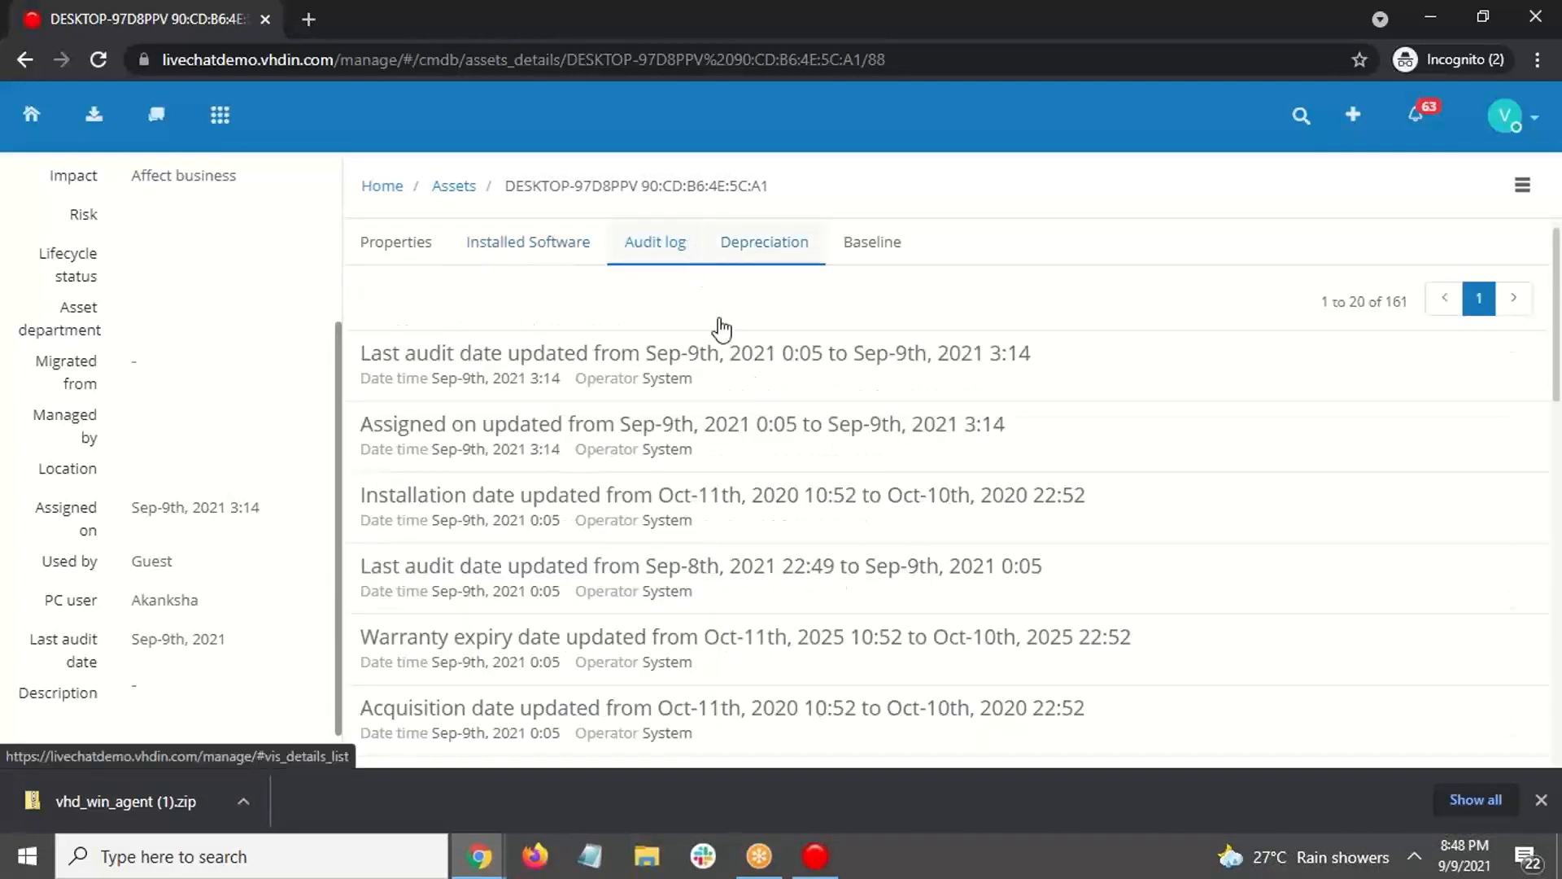
Step: Review the Baseline table, where Assigned on, Acquisition and Expiry dates show as changed
{"action": "left_click", "coordinate": [905, 250]}
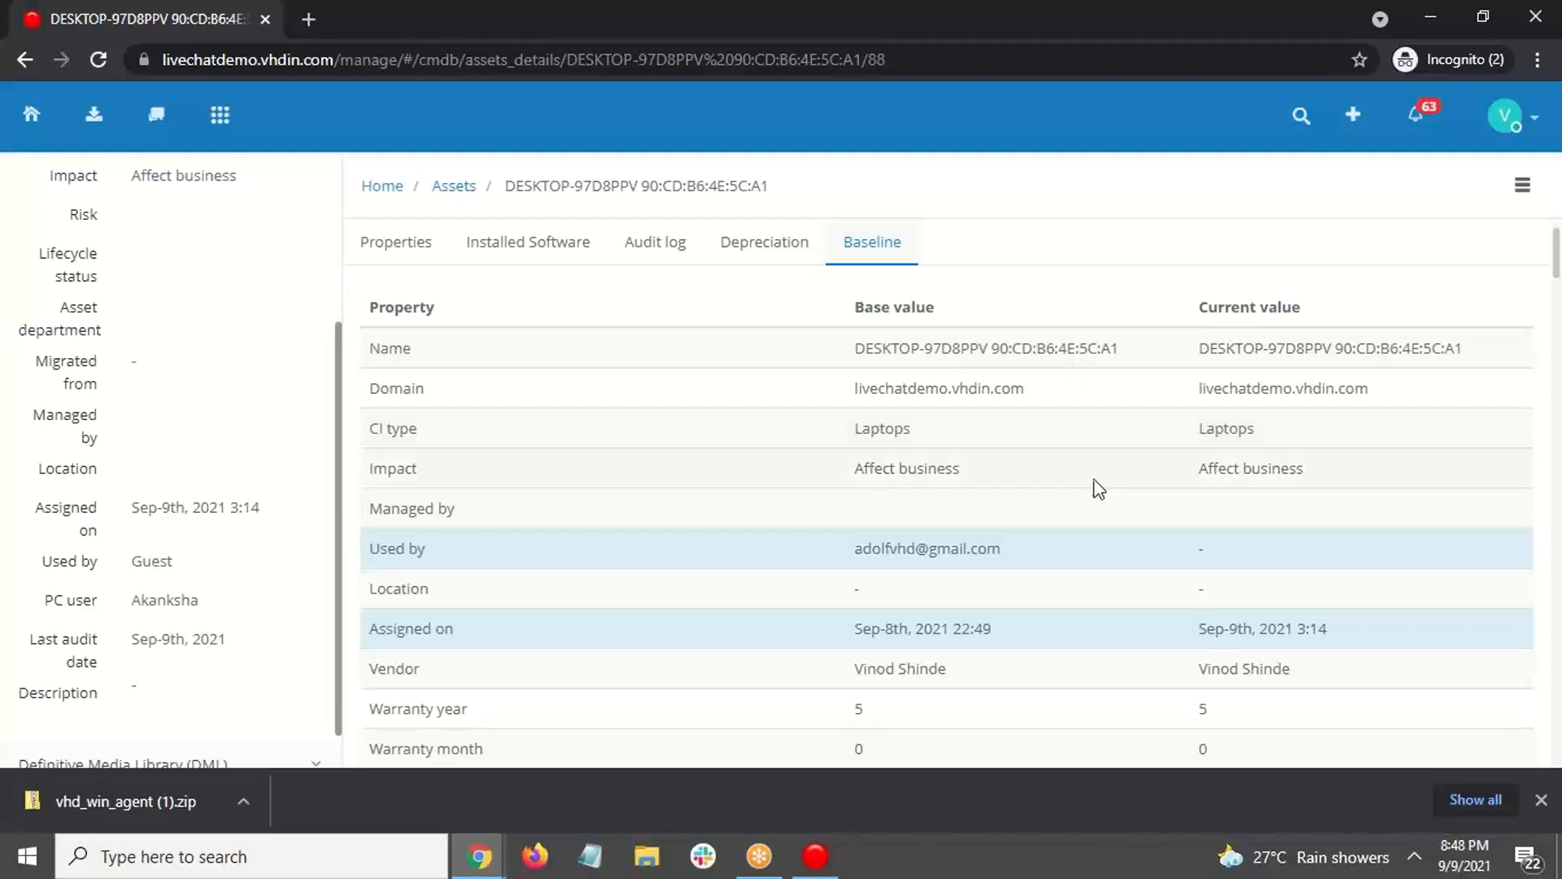
{"action": "scroll", "coordinate": [1078, 470], "scroll_direction": "down", "scroll_amount": 2}
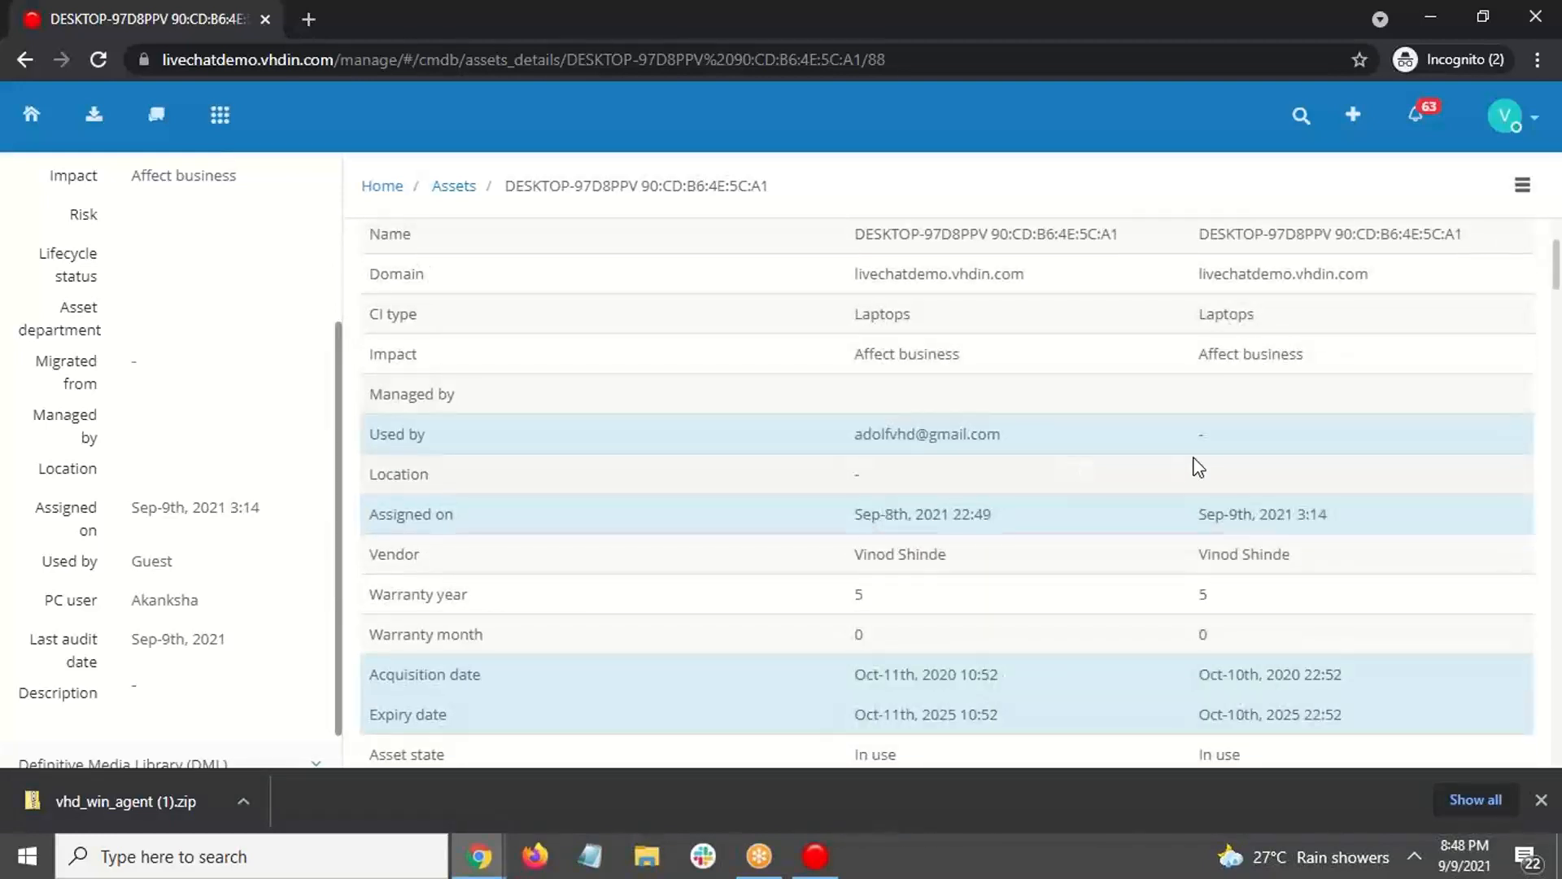
{"action": "scroll", "coordinate": [1198, 468], "scroll_direction": "down", "scroll_amount": 3}
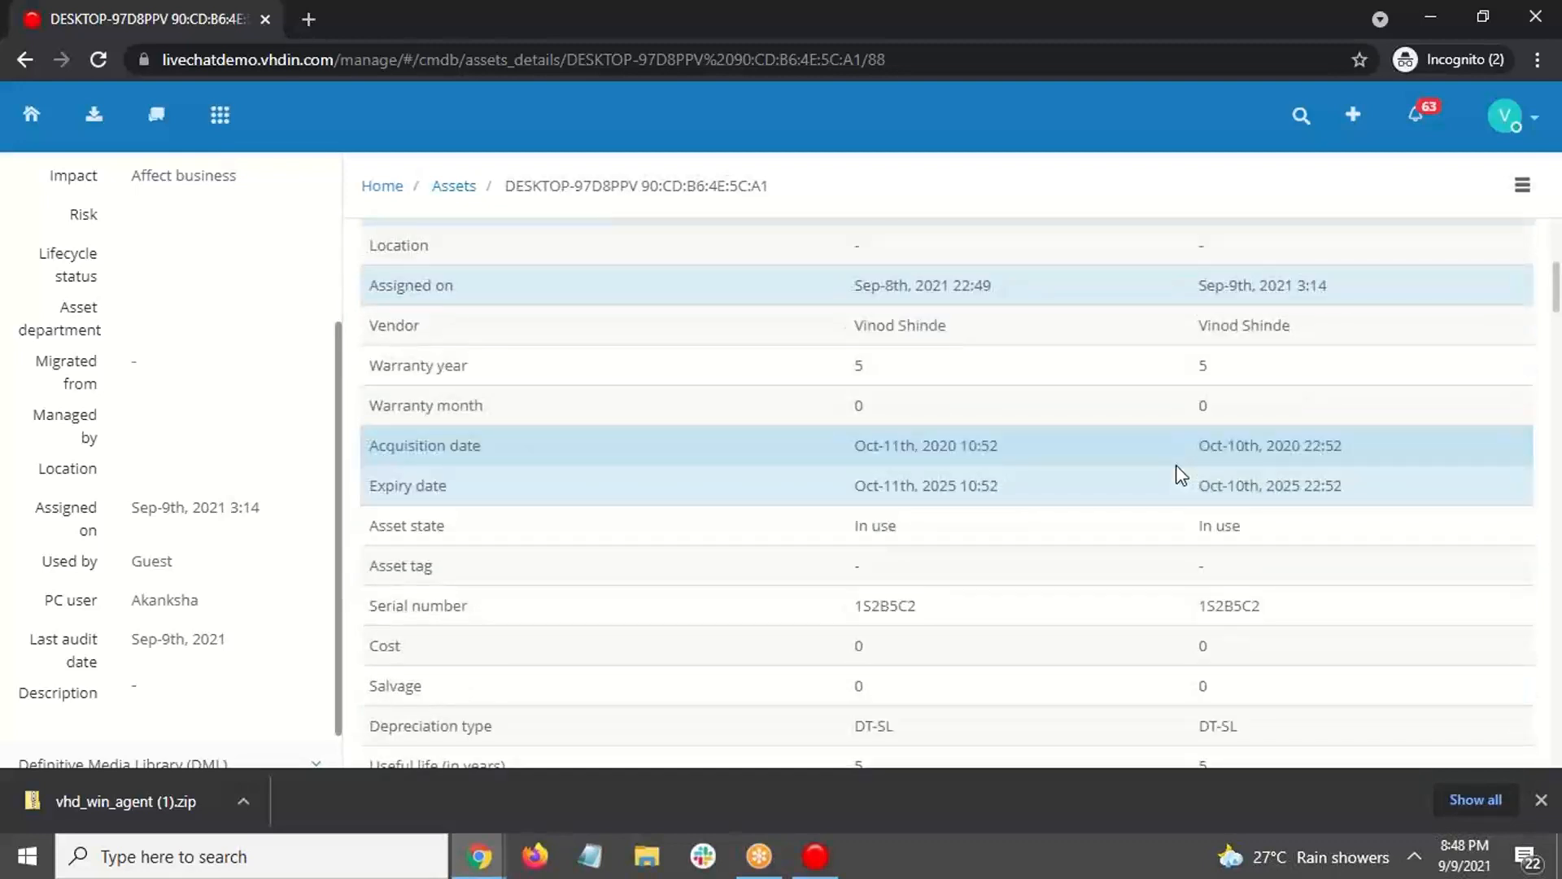
{"action": "scroll", "coordinate": [1181, 474], "scroll_direction": "down", "scroll_amount": 1}
{"action": "scroll", "coordinate": [1177, 476], "scroll_direction": "up", "scroll_amount": 5}
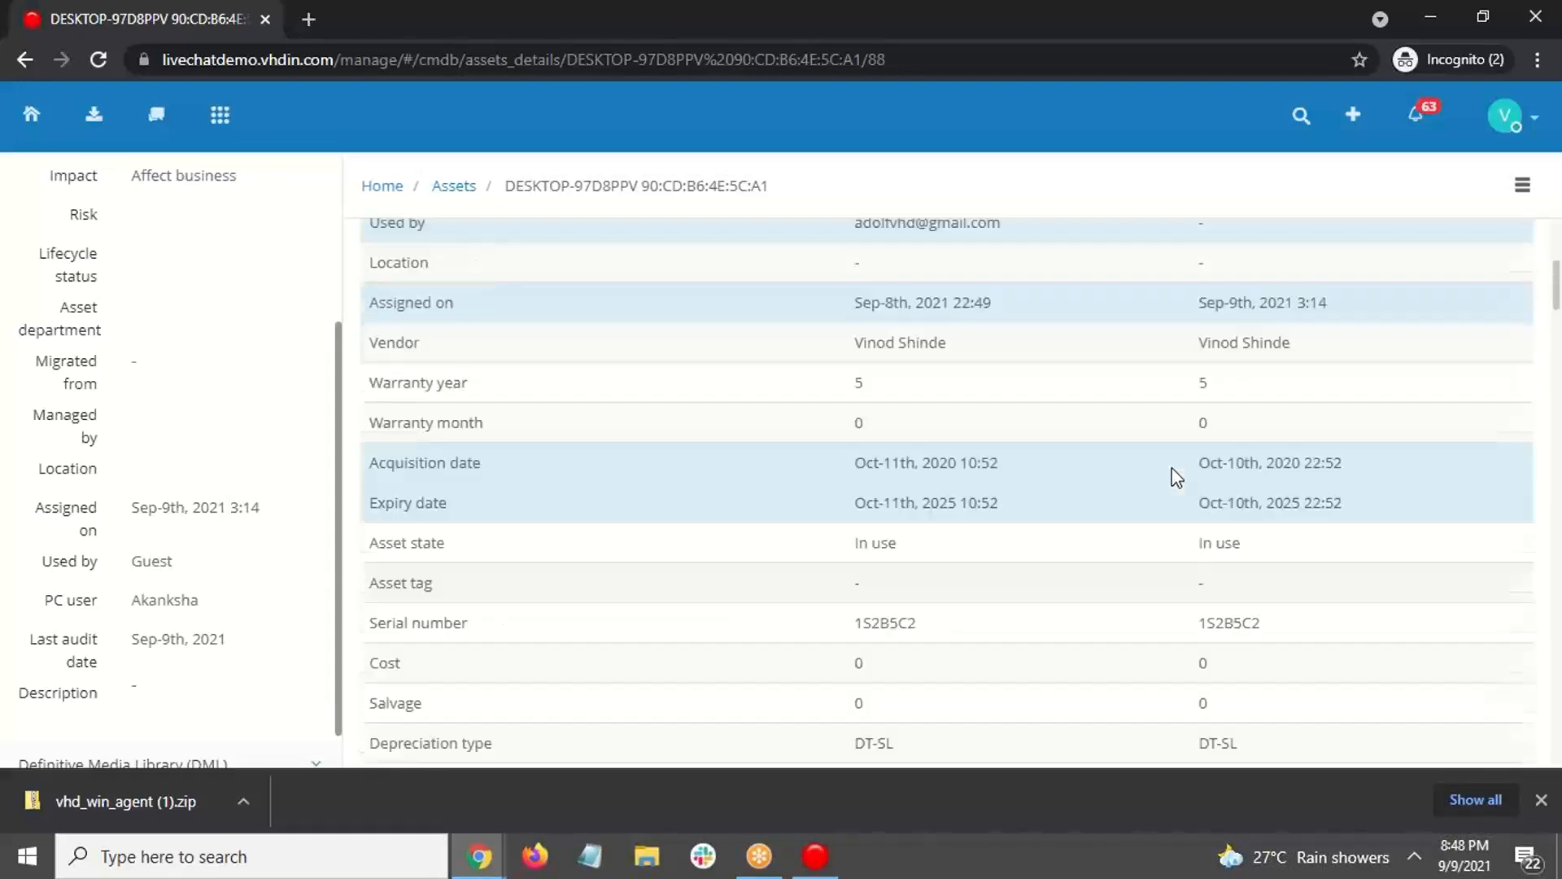